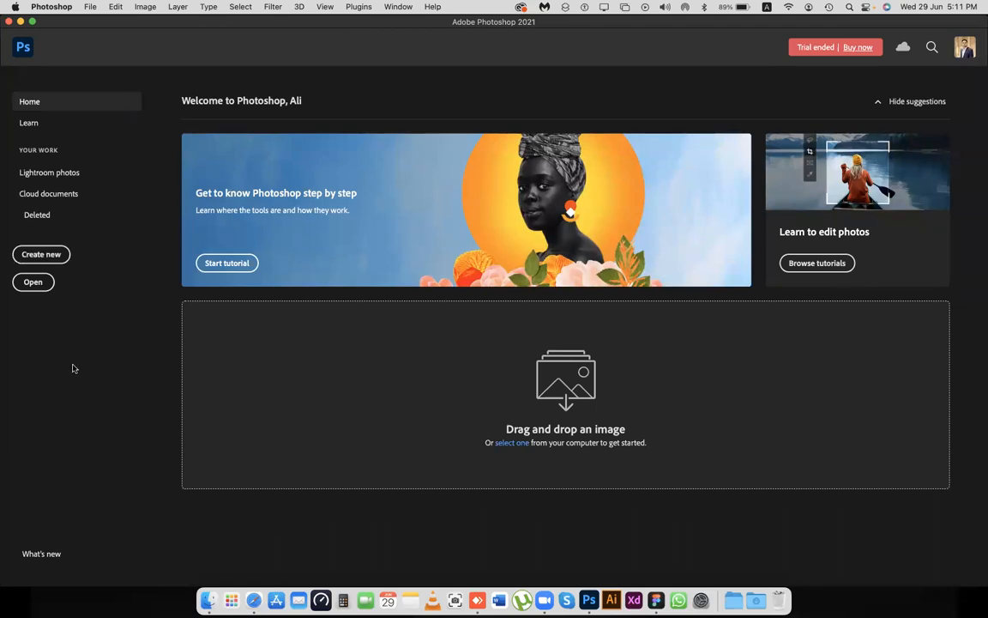
Start a new document and look through all the blank presets and templates in the Print category
{"action": "left_click", "coordinate": [43, 255]}
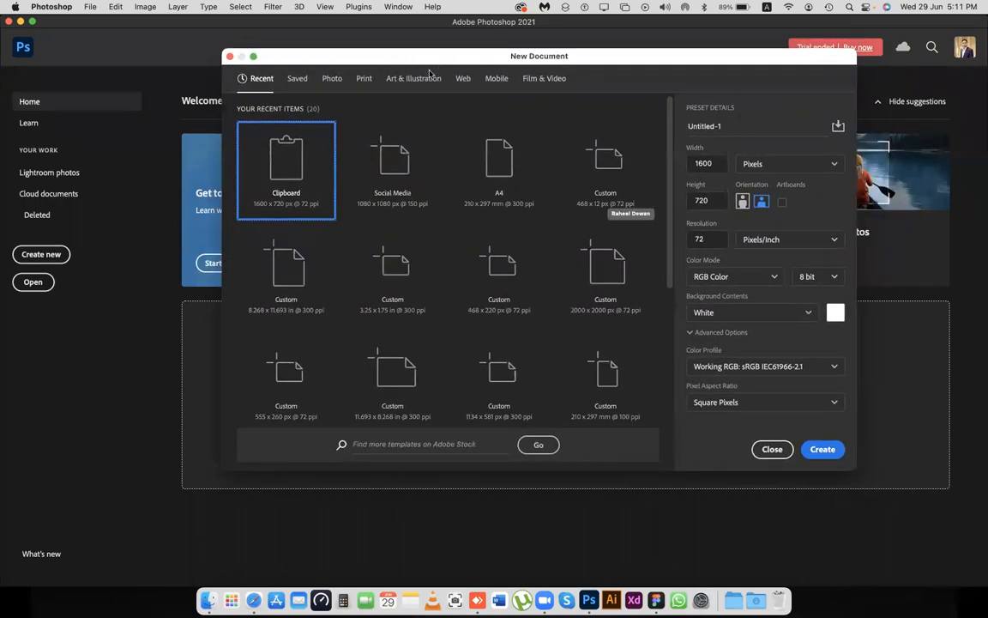
{"action": "left_click", "coordinate": [361, 79]}
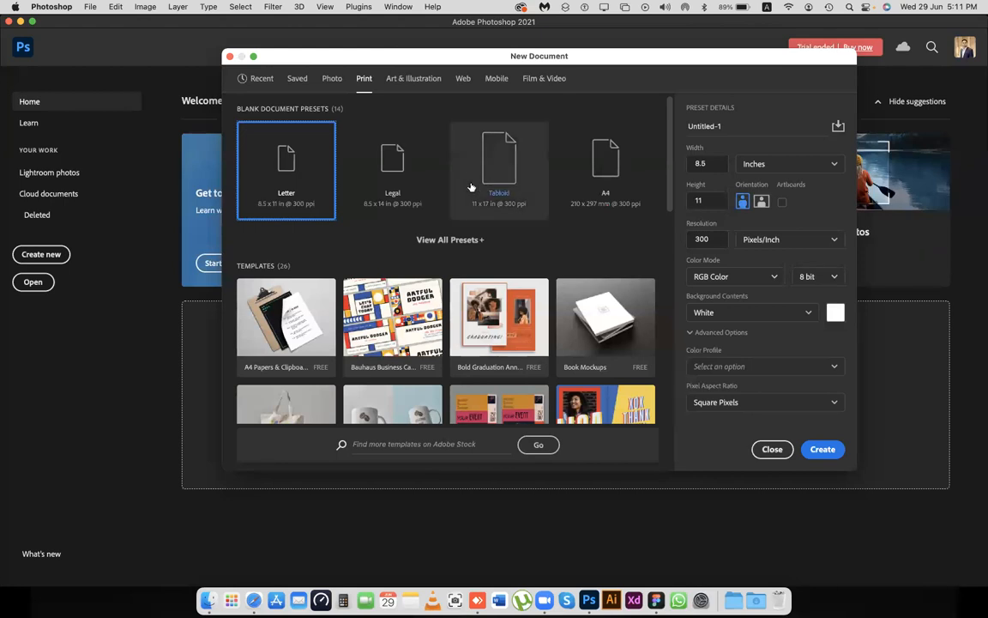
{"action": "left_click", "coordinate": [442, 240]}
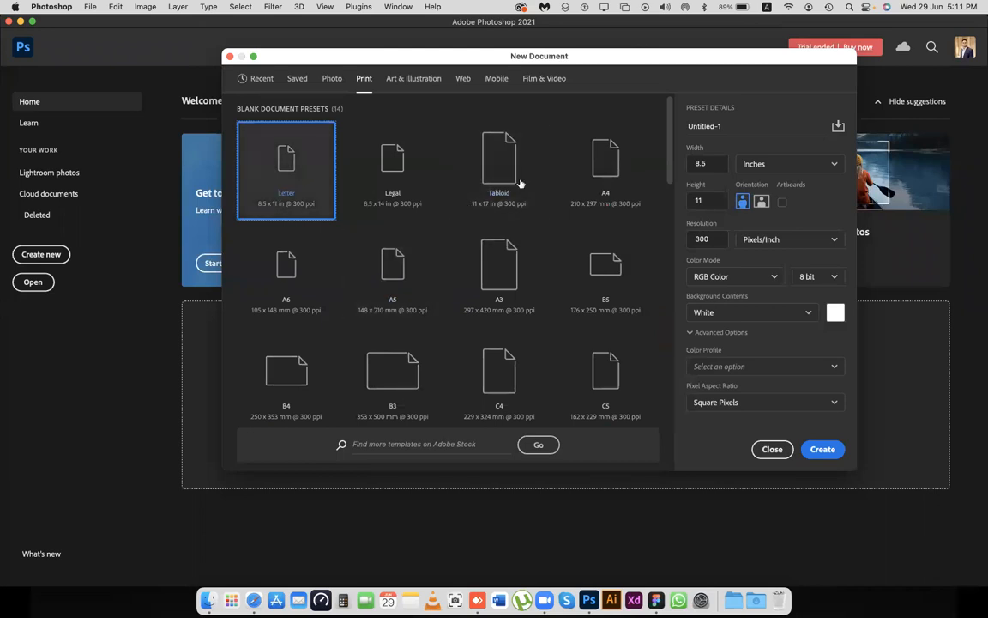
{"action": "scroll", "coordinate": [556, 216], "scroll_direction": "down", "scroll_amount": 5}
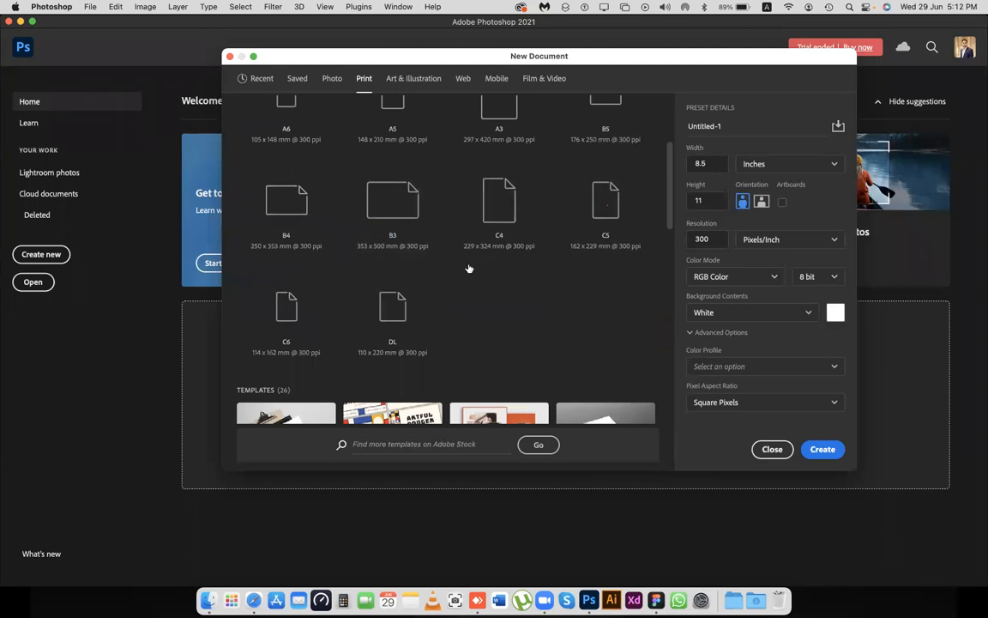
{"action": "scroll", "coordinate": [463, 258], "scroll_direction": "up", "scroll_amount": 5}
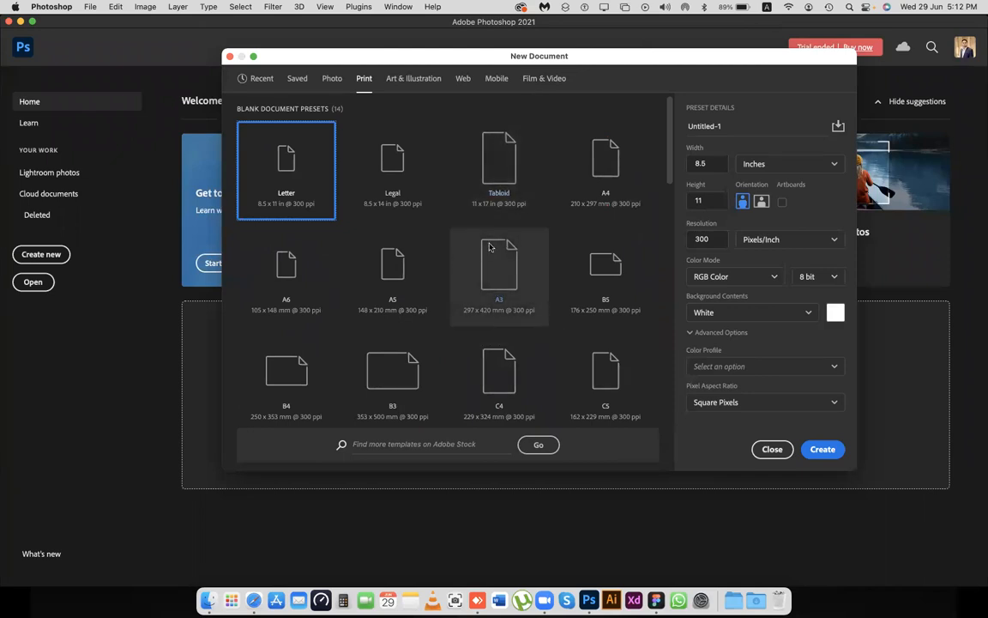
{"action": "scroll", "coordinate": [602, 251], "scroll_direction": "down", "scroll_amount": 5}
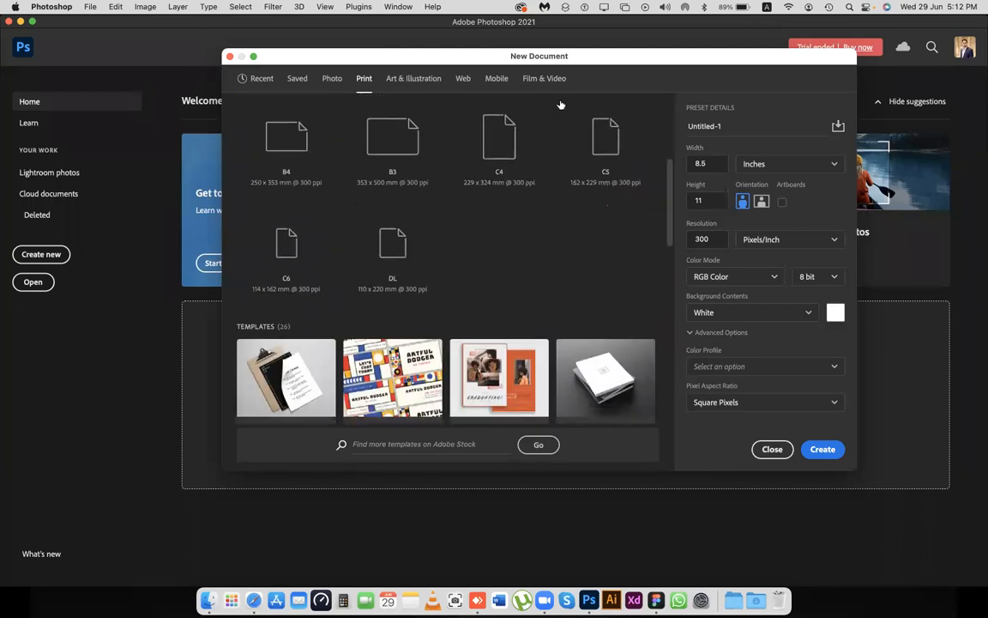
{"action": "scroll", "coordinate": [554, 222], "scroll_direction": "up", "scroll_amount": 5}
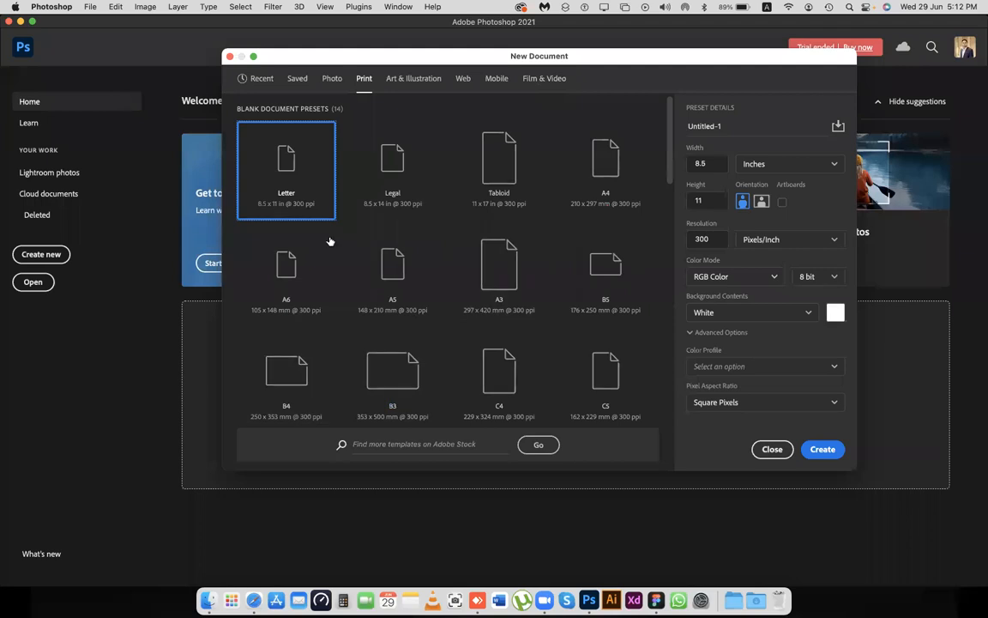
{"action": "scroll", "coordinate": [467, 188], "scroll_direction": "down", "scroll_amount": 10}
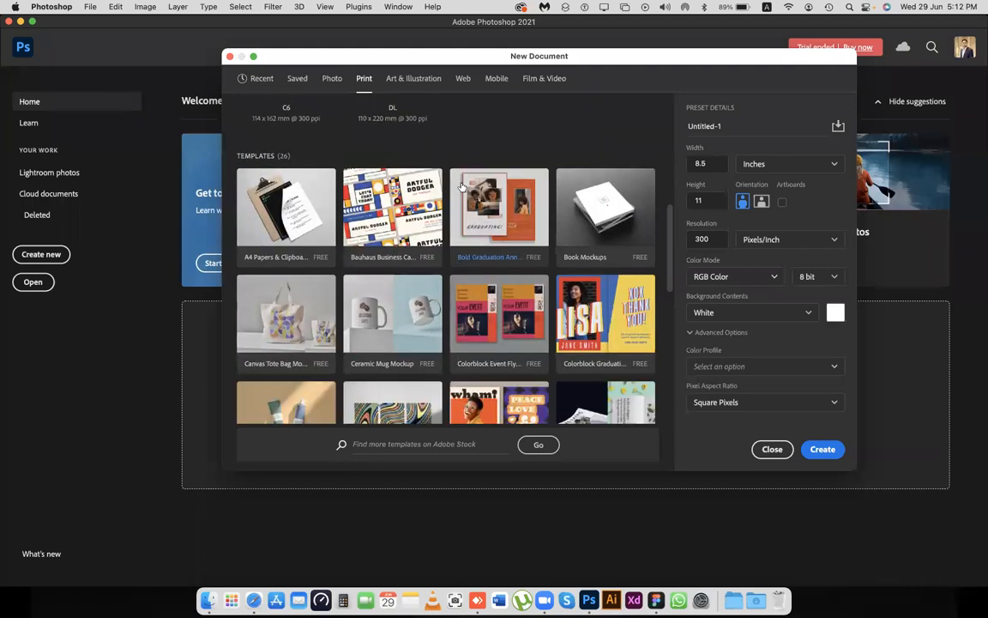
{"action": "scroll", "coordinate": [467, 181], "scroll_direction": "up", "scroll_amount": 10}
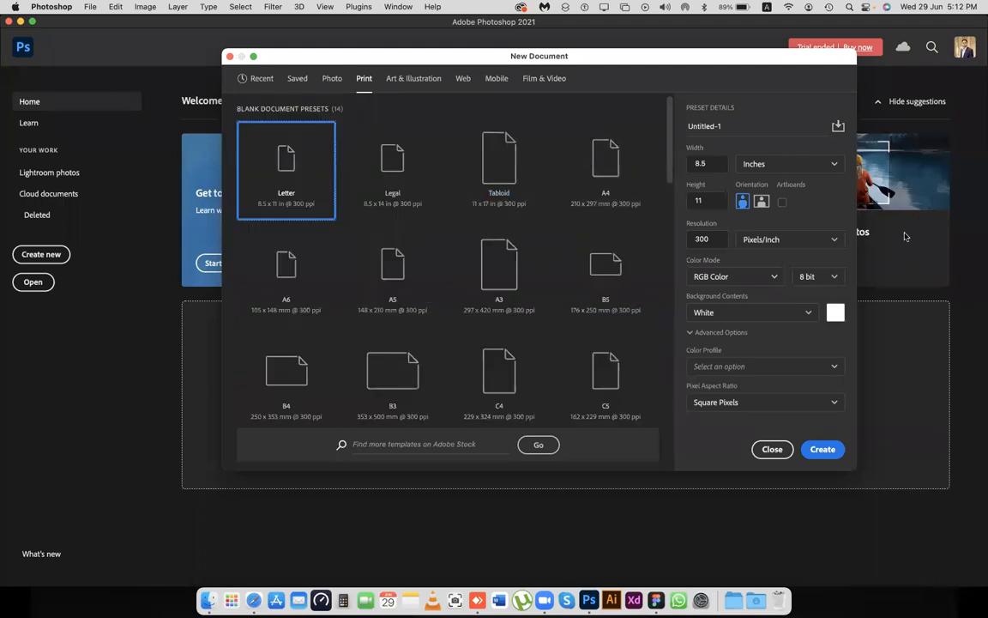
Create a portrait A4 document from the Print presets, measured in inches, at 300 pixels/inch
{"action": "left_click", "coordinate": [621, 137]}
{"action": "left_click_drag", "start_coordinate": [549, 60], "coordinate": [500, 57]}
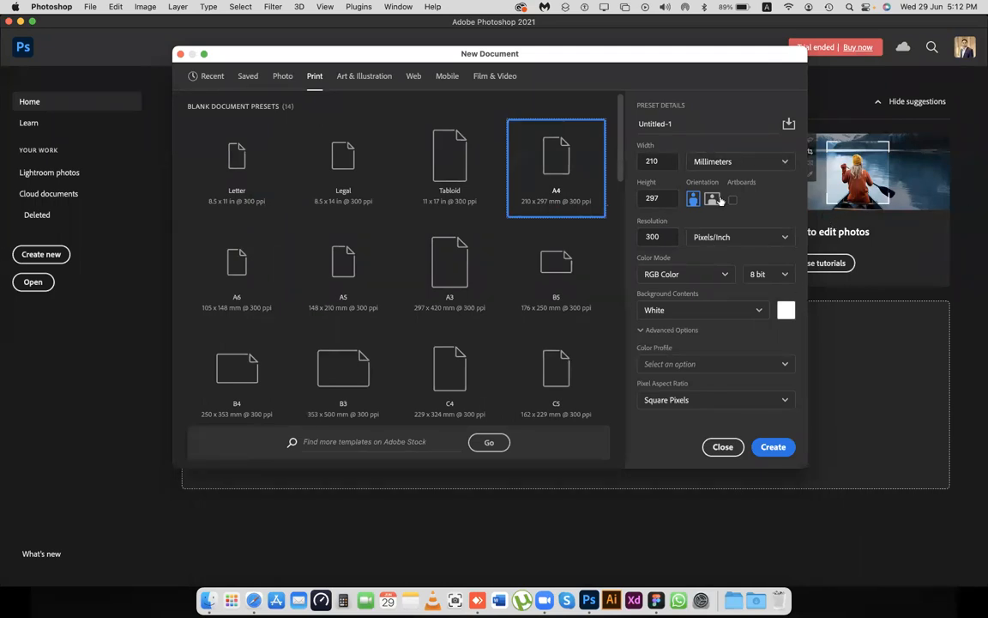
{"action": "left_click", "coordinate": [717, 161]}
{"action": "left_click", "coordinate": [705, 204]}
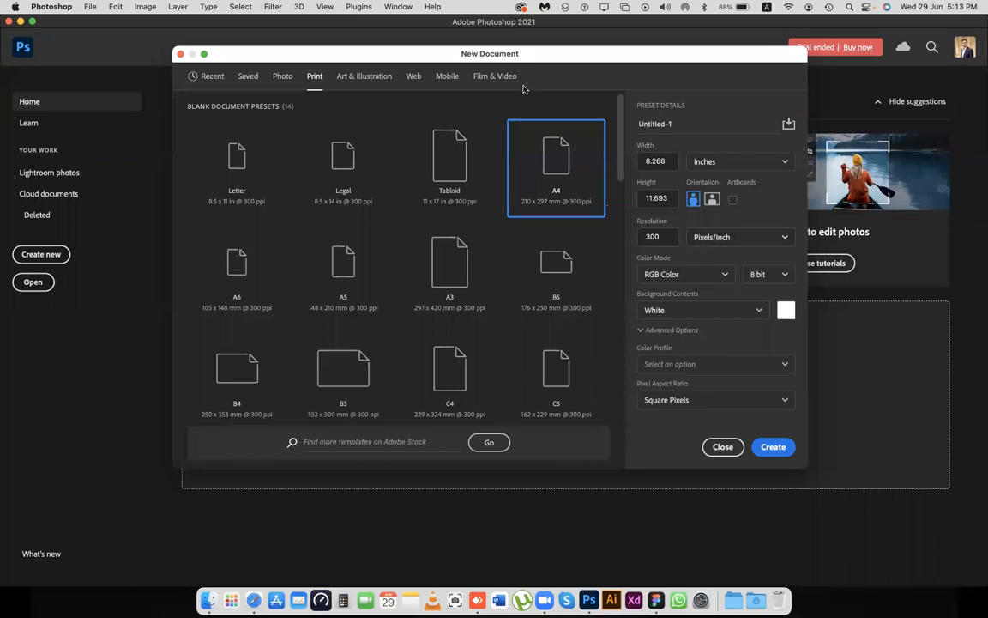
{"action": "left_click", "coordinate": [770, 237]}
{"action": "left_click", "coordinate": [724, 280]}
{"action": "left_click", "coordinate": [759, 238]}
{"action": "left_click", "coordinate": [725, 262]}
{"action": "key", "text": "Return"}
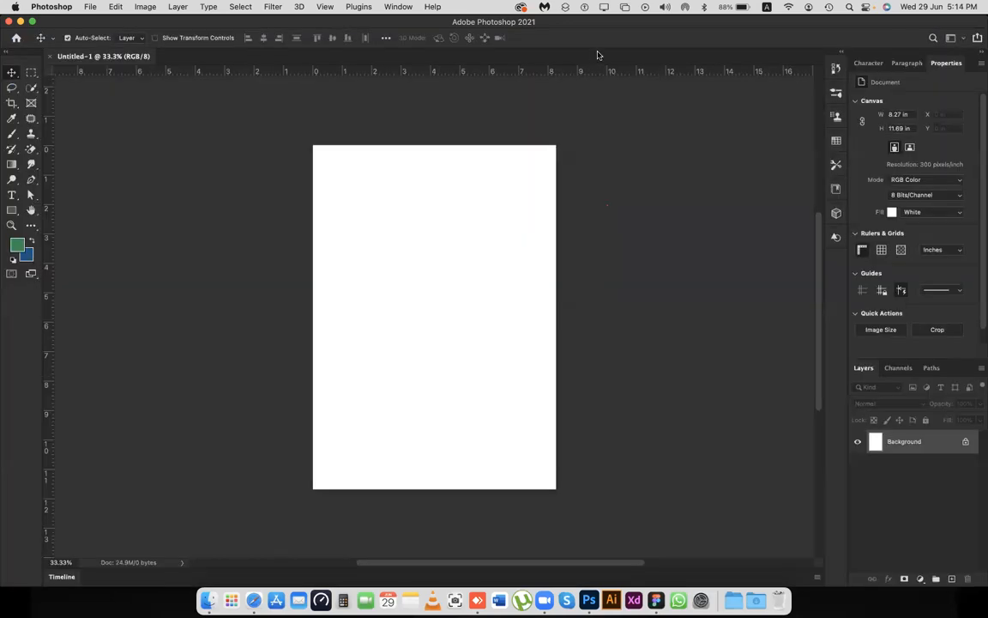
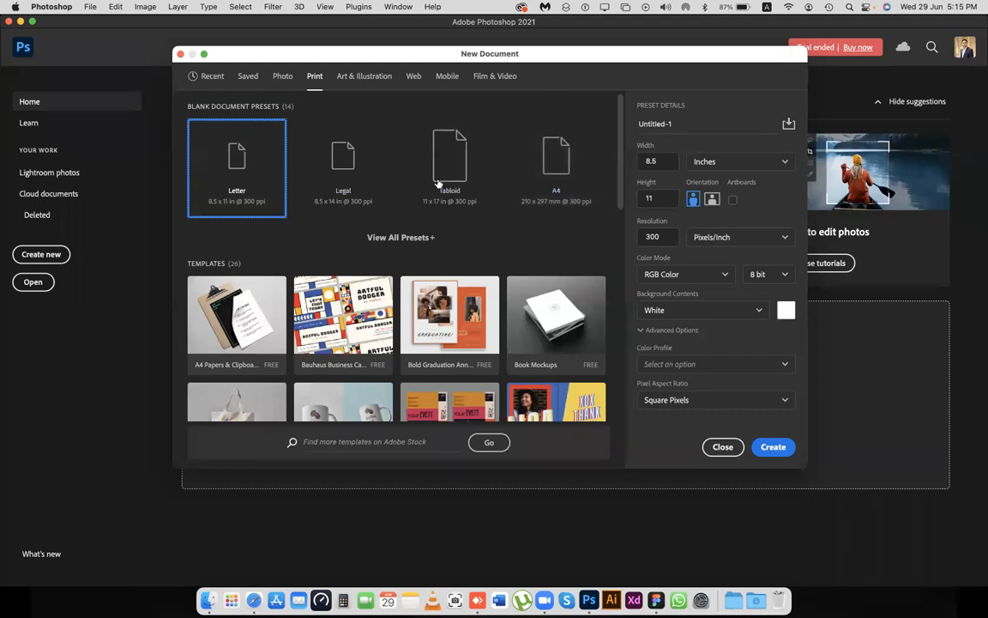
Expand the full list of Print presets and create a blank A4 document with inches as its unit
{"action": "left_click", "coordinate": [396, 240]}
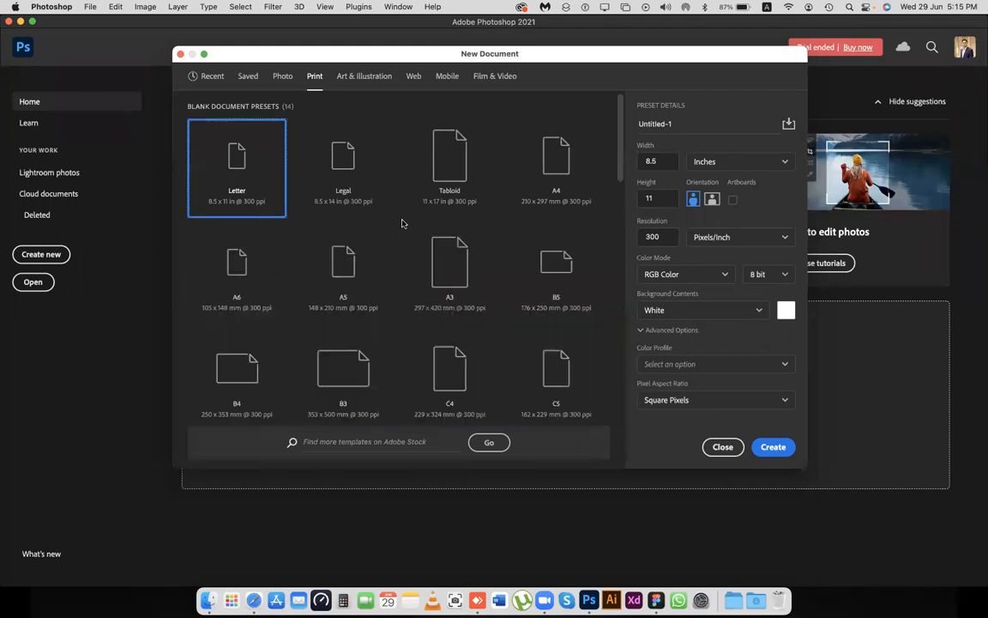
{"action": "scroll", "coordinate": [405, 223], "scroll_direction": "down", "scroll_amount": 5}
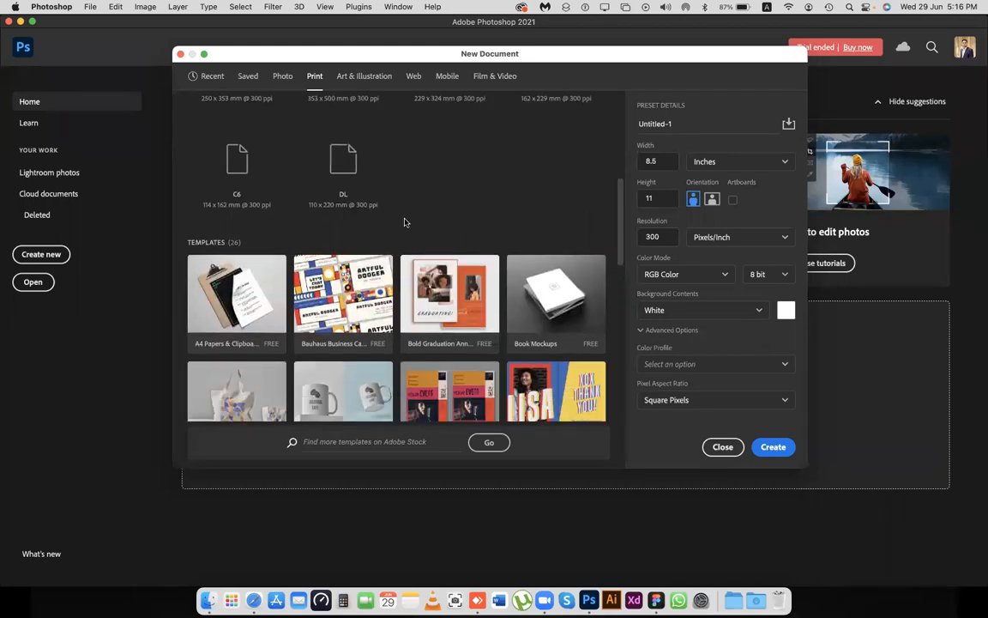
{"action": "scroll", "coordinate": [406, 222], "scroll_direction": "up", "scroll_amount": 3}
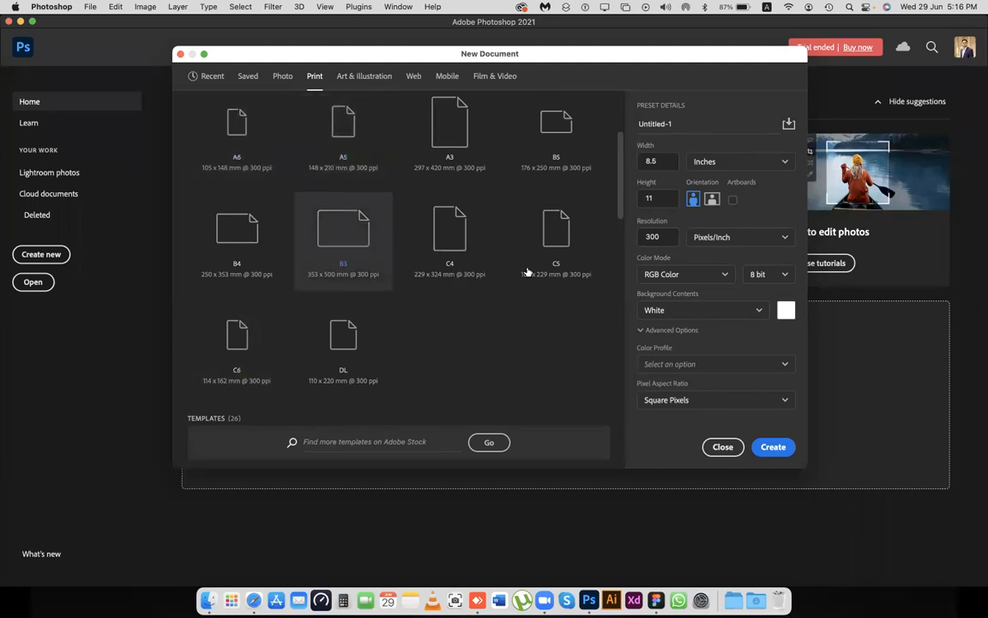
{"action": "scroll", "coordinate": [527, 273], "scroll_direction": "up", "scroll_amount": 3}
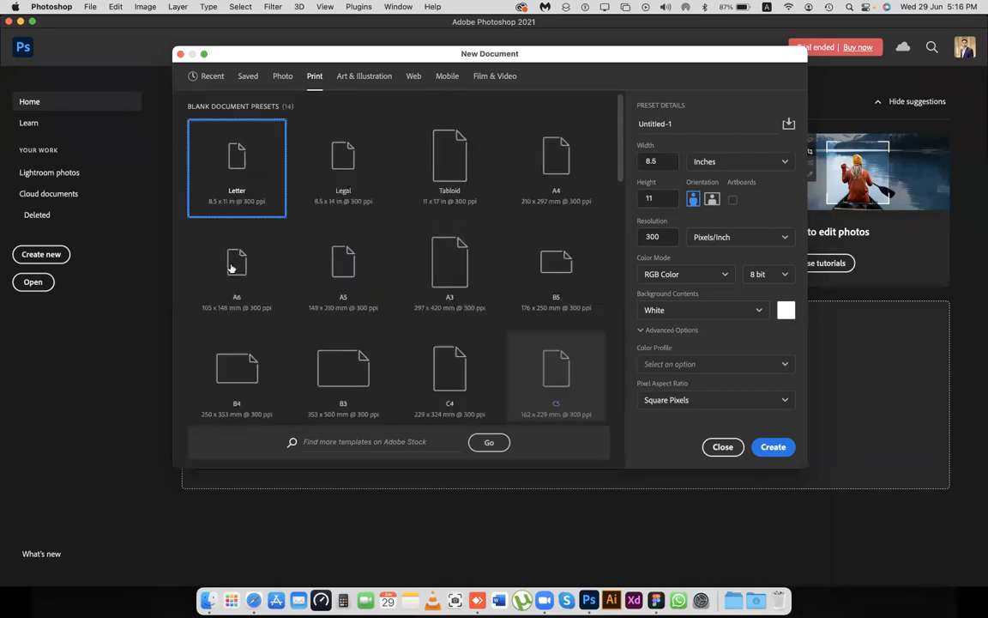
{"action": "left_click", "coordinate": [524, 177]}
{"action": "left_click", "coordinate": [728, 161]}
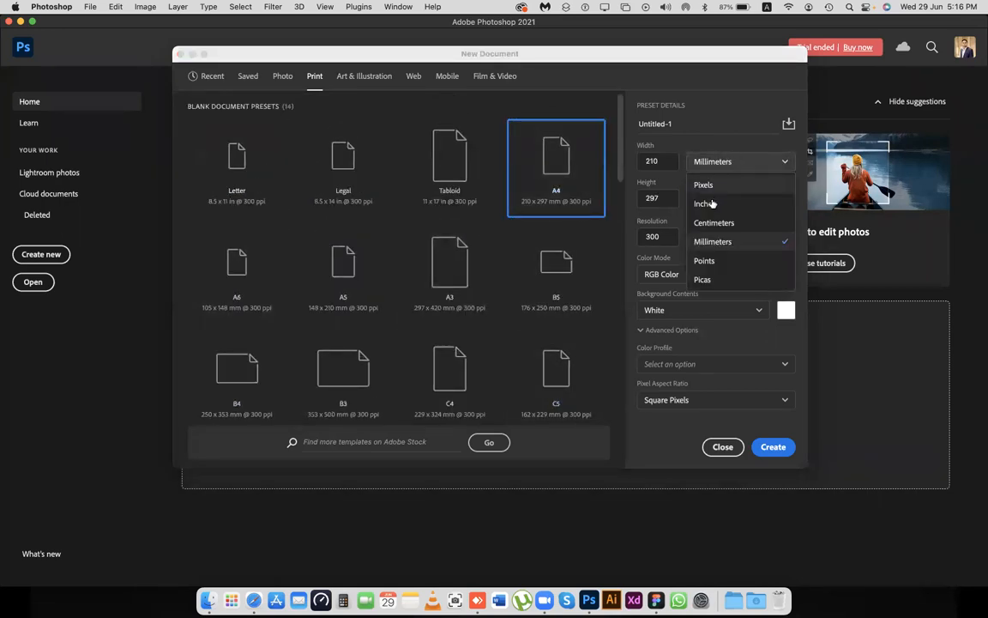
{"action": "left_click", "coordinate": [711, 202]}
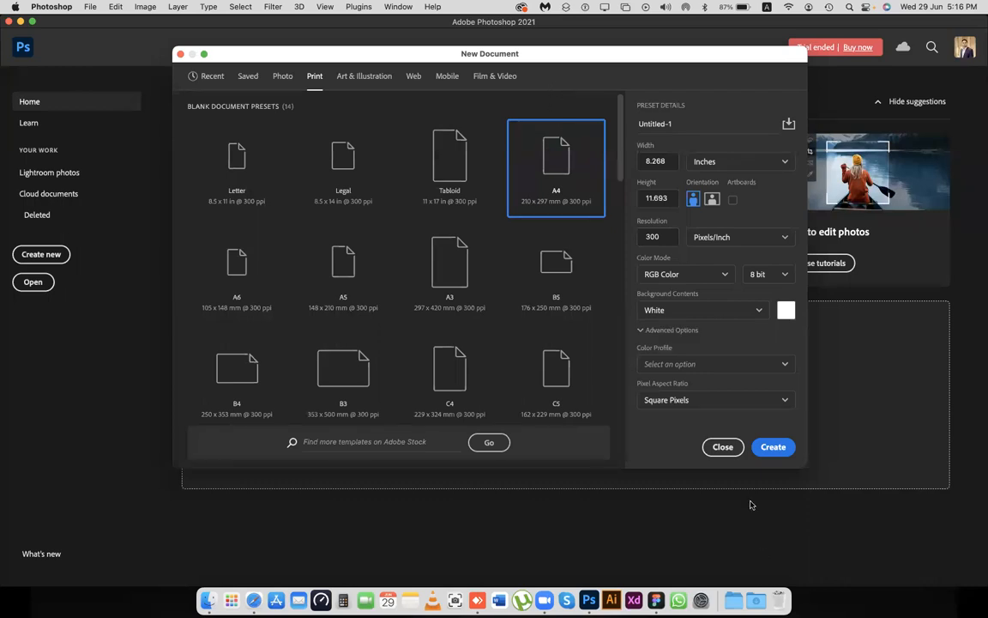
{"action": "left_click", "coordinate": [771, 447]}
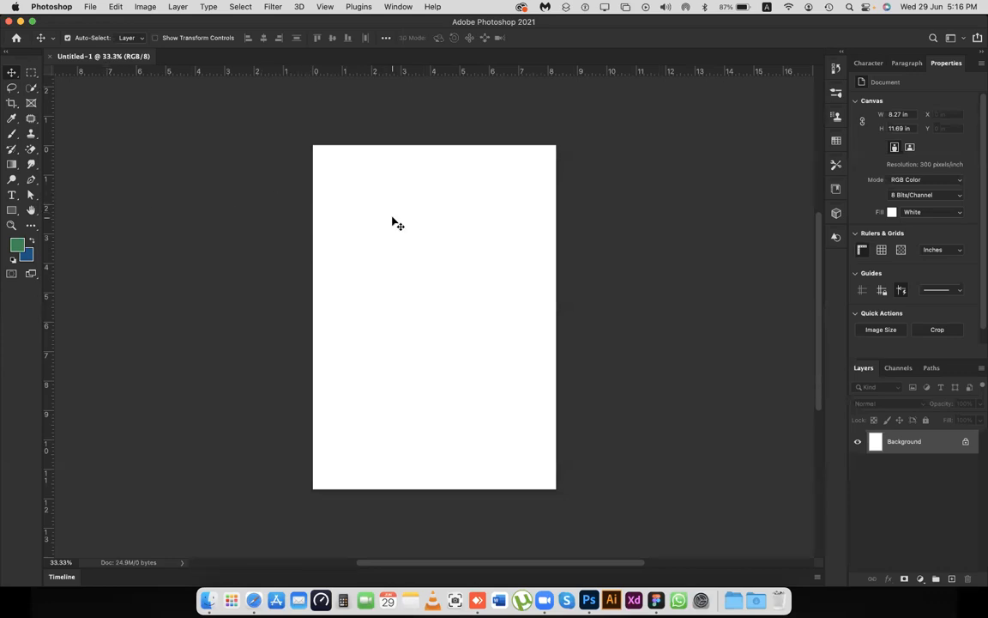
Set the Pen tool to Path mode and draw a straight segment rising gently across the upper middle of the page
{"action": "key", "text": "p"}
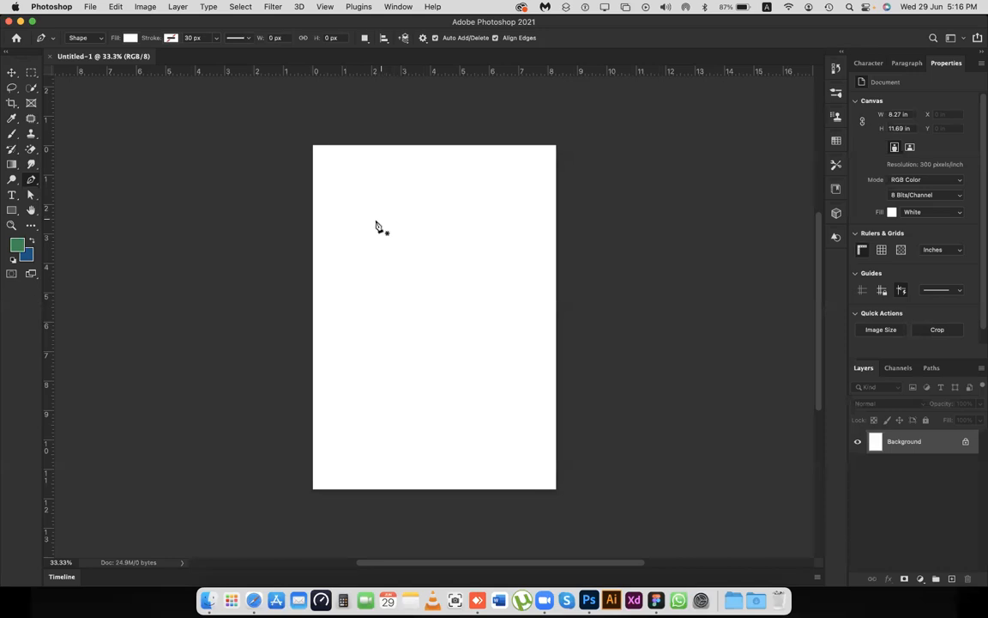
{"action": "left_click", "coordinate": [81, 38]}
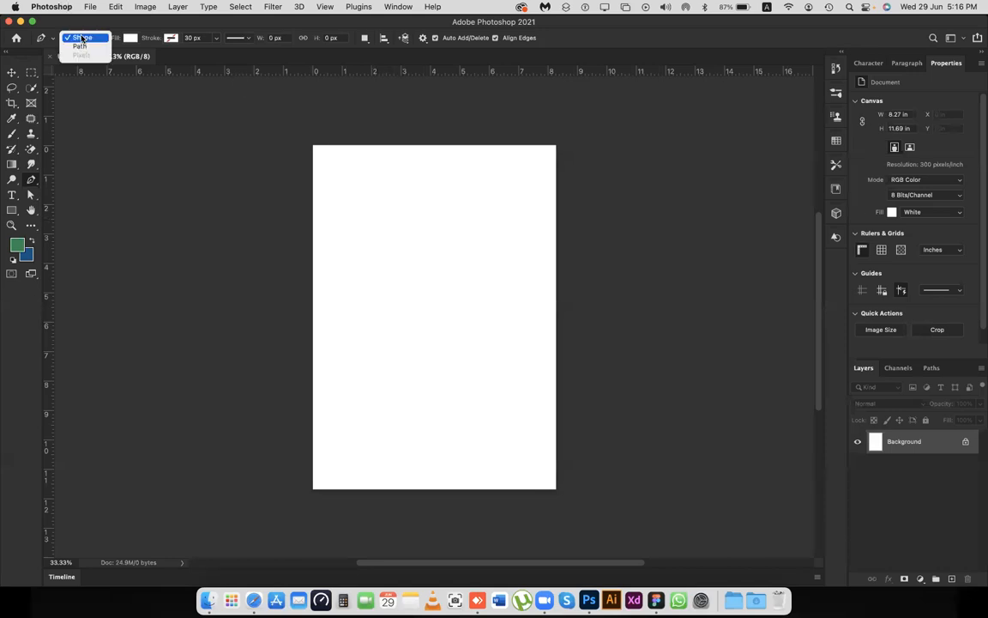
{"action": "left_click", "coordinate": [79, 46]}
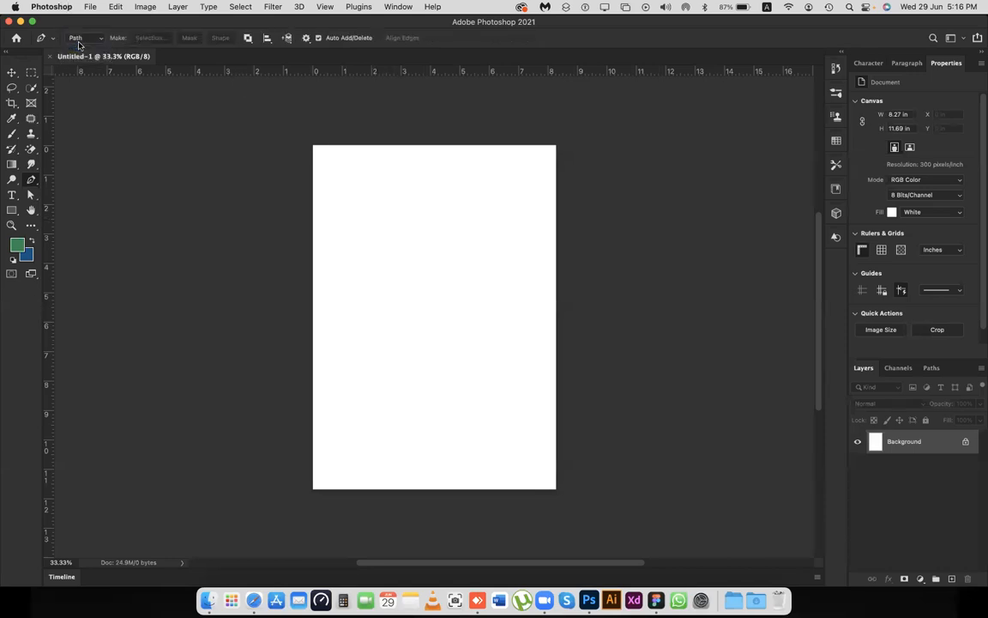
{"action": "left_click", "coordinate": [78, 40]}
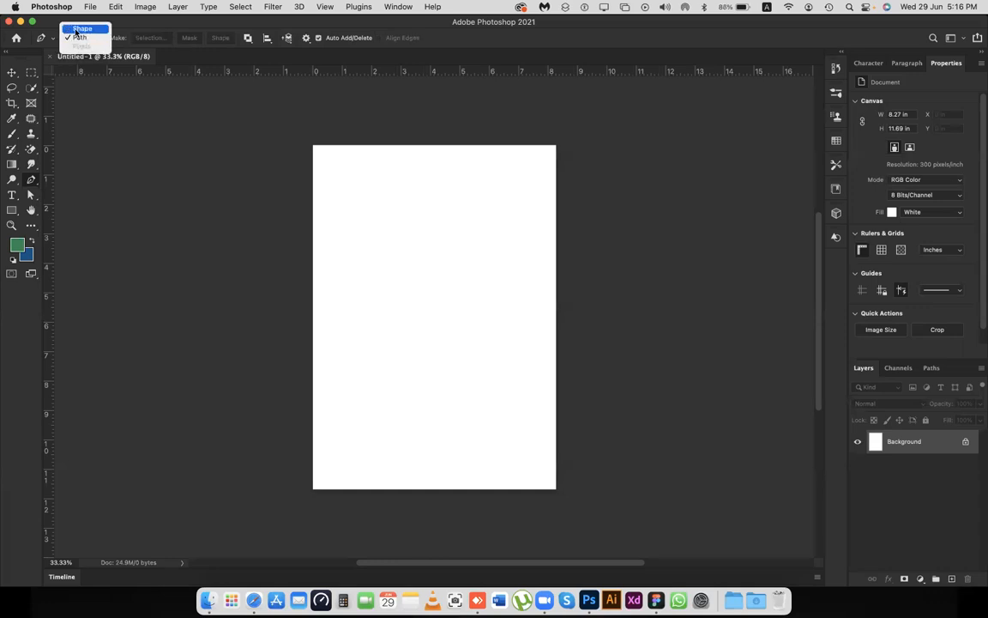
{"action": "left_click", "coordinate": [75, 37]}
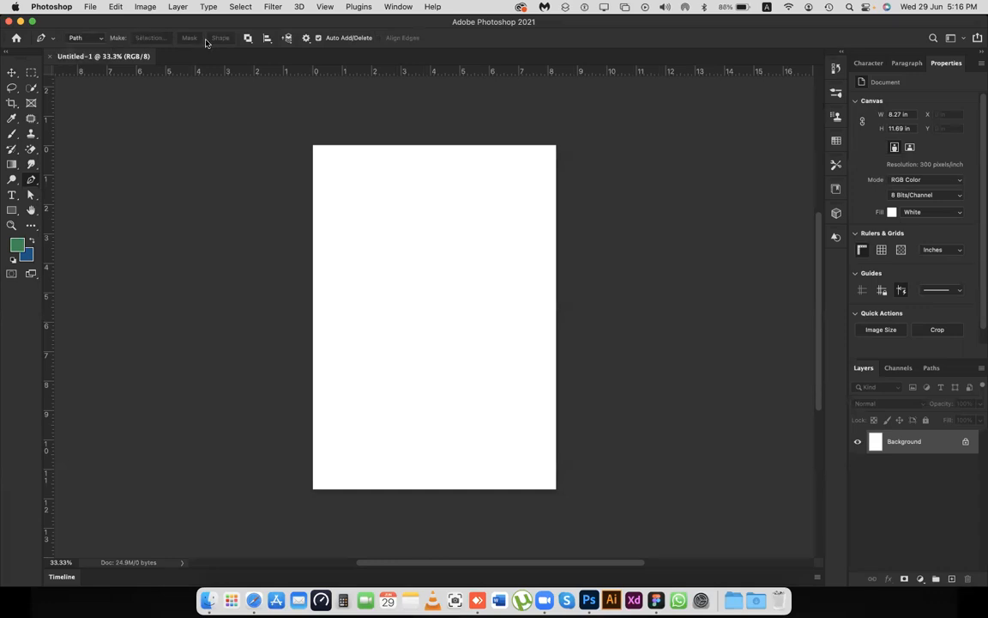
{"action": "left_click", "coordinate": [352, 286]}
{"action": "left_click", "coordinate": [476, 257]}
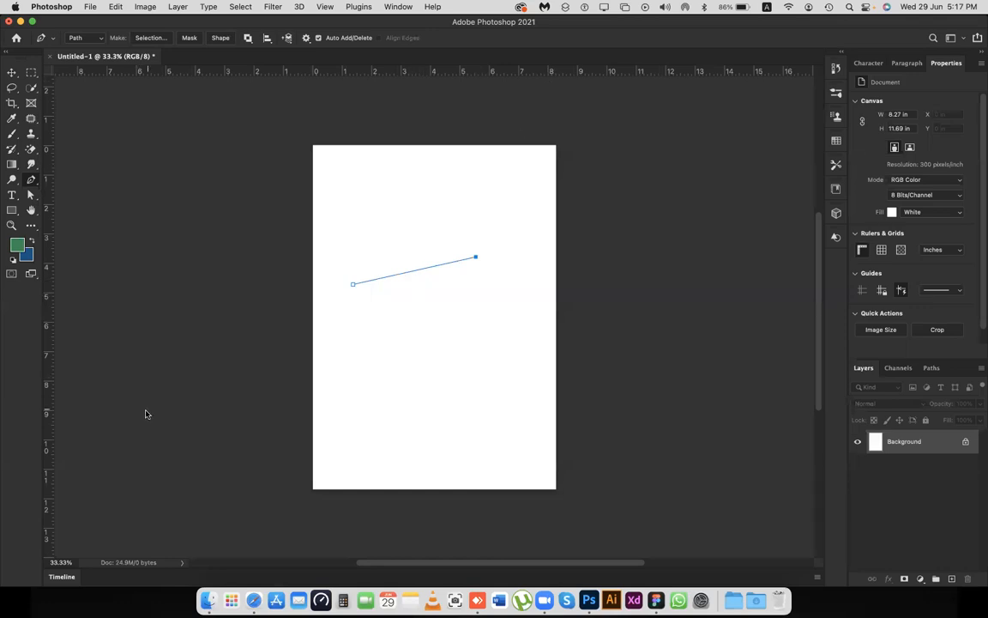
Extend the path with ten more straight-segment corner points and close it into an angular outline resembling the numeral 1
{"action": "left_click", "coordinate": [32, 180]}
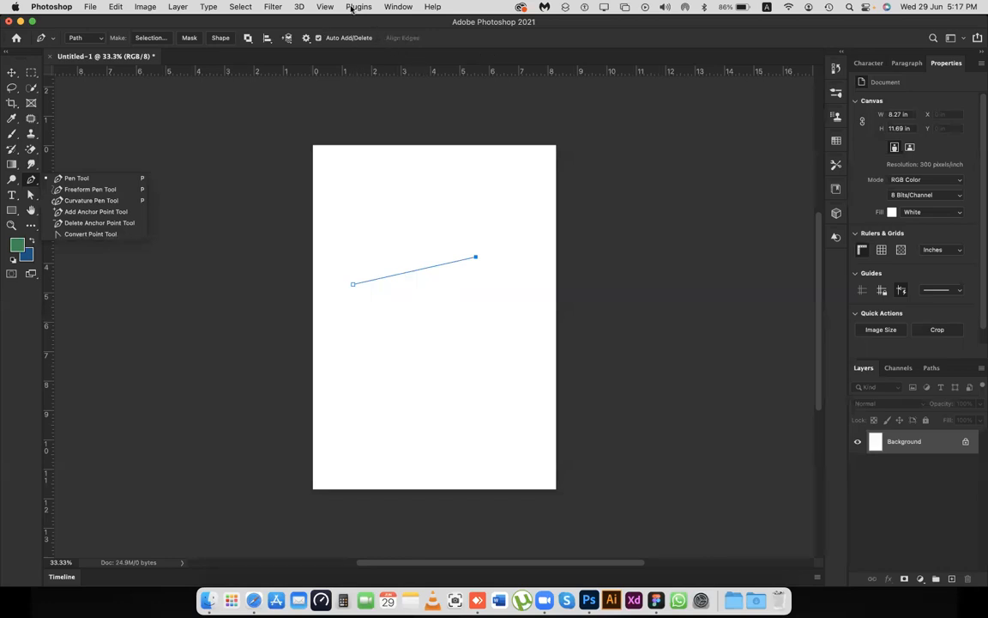
{"action": "left_click", "coordinate": [75, 180]}
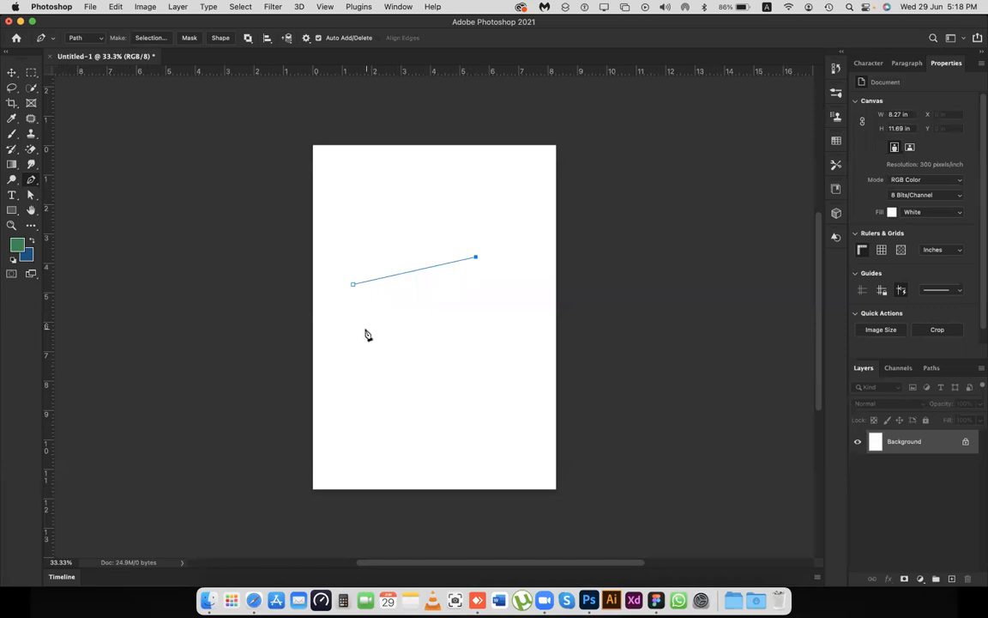
{"action": "left_click", "coordinate": [473, 368]}
{"action": "left_click", "coordinate": [412, 407]}
{"action": "left_click", "coordinate": [546, 410]}
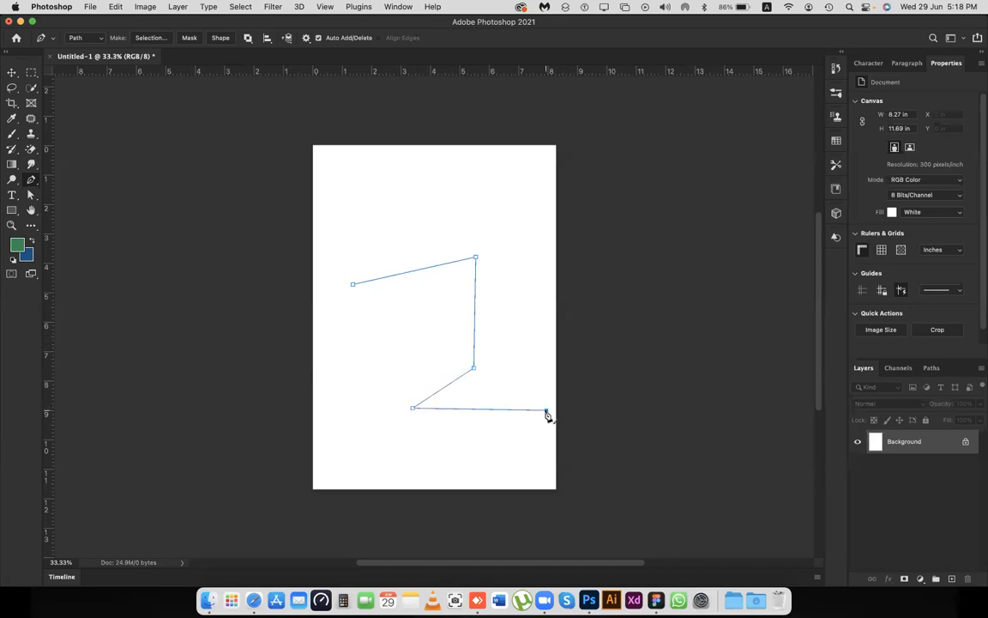
{"action": "left_click", "coordinate": [538, 371]}
{"action": "left_click", "coordinate": [538, 262]}
{"action": "left_click", "coordinate": [522, 200]}
{"action": "left_click", "coordinate": [427, 200]}
{"action": "left_click", "coordinate": [418, 246]}
{"action": "left_click", "coordinate": [390, 251]}
{"action": "left_click", "coordinate": [356, 264]}
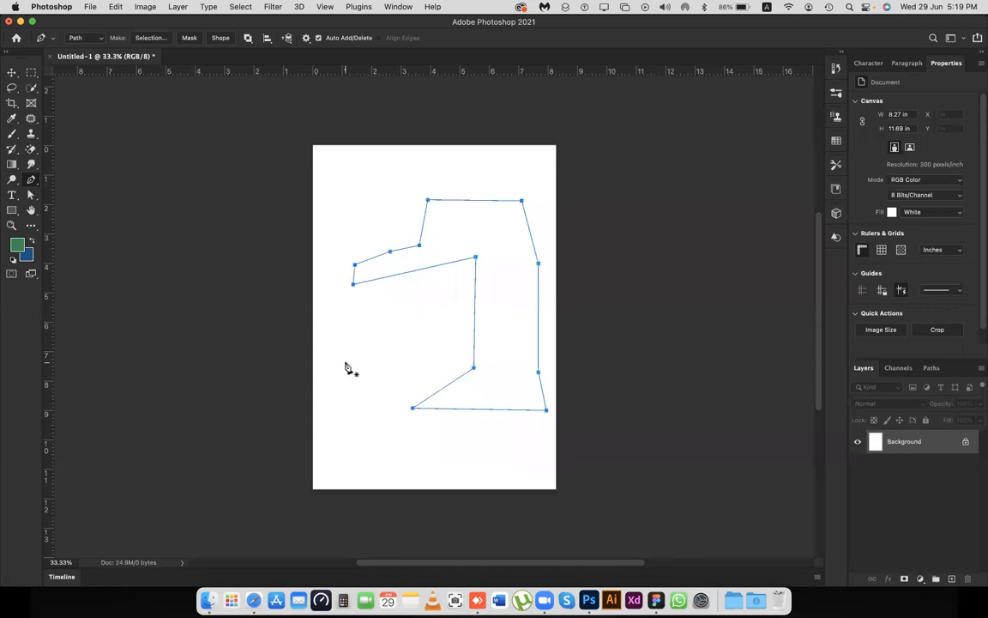
{"action": "left_click", "coordinate": [353, 284]}
Show the work path, load its outline as a selection, and clear that selection
{"action": "left_click", "coordinate": [12, 73]}
{"action": "left_click", "coordinate": [323, 198]}
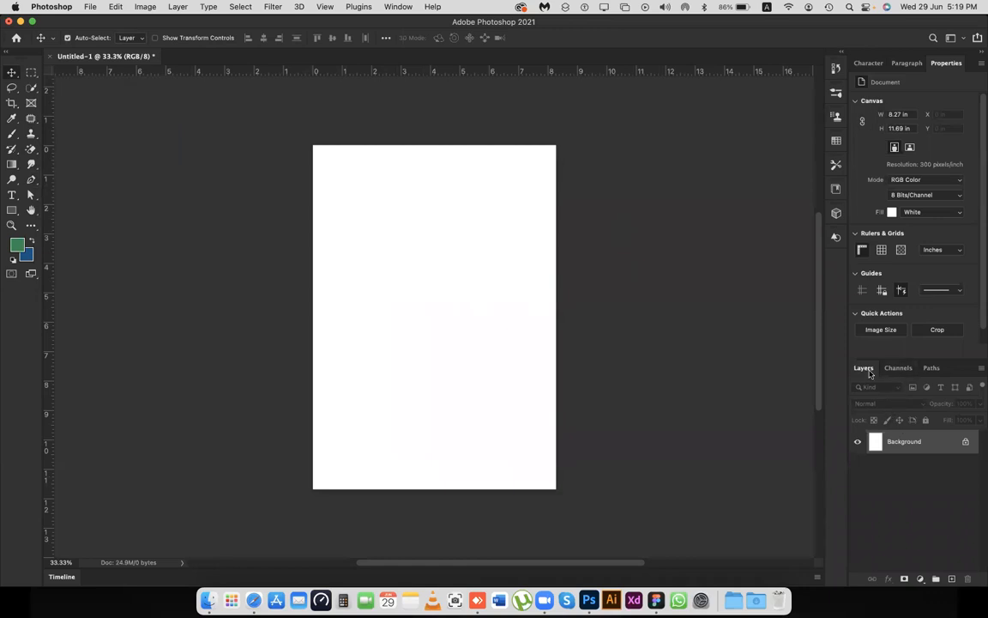
{"action": "left_click", "coordinate": [931, 369]}
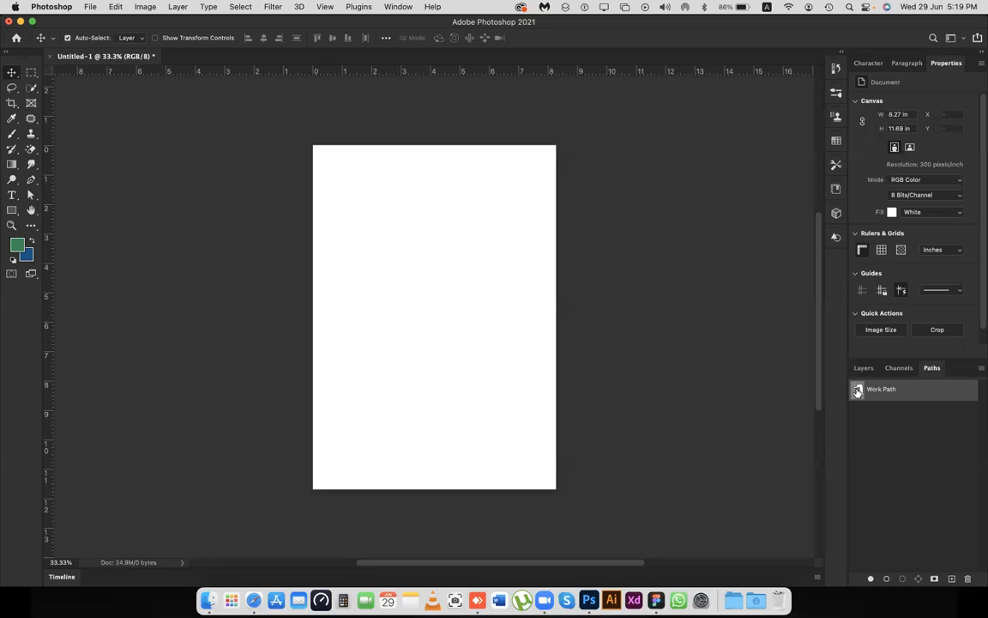
{"action": "left_click", "coordinate": [900, 391]}
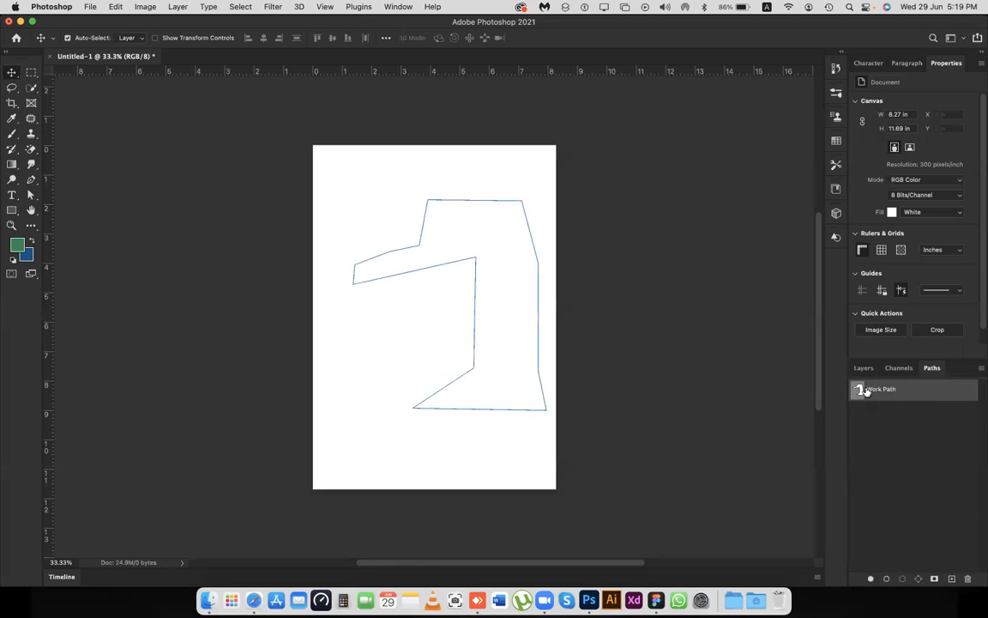
{"action": "left_click", "coordinate": [859, 391], "text": "super"}
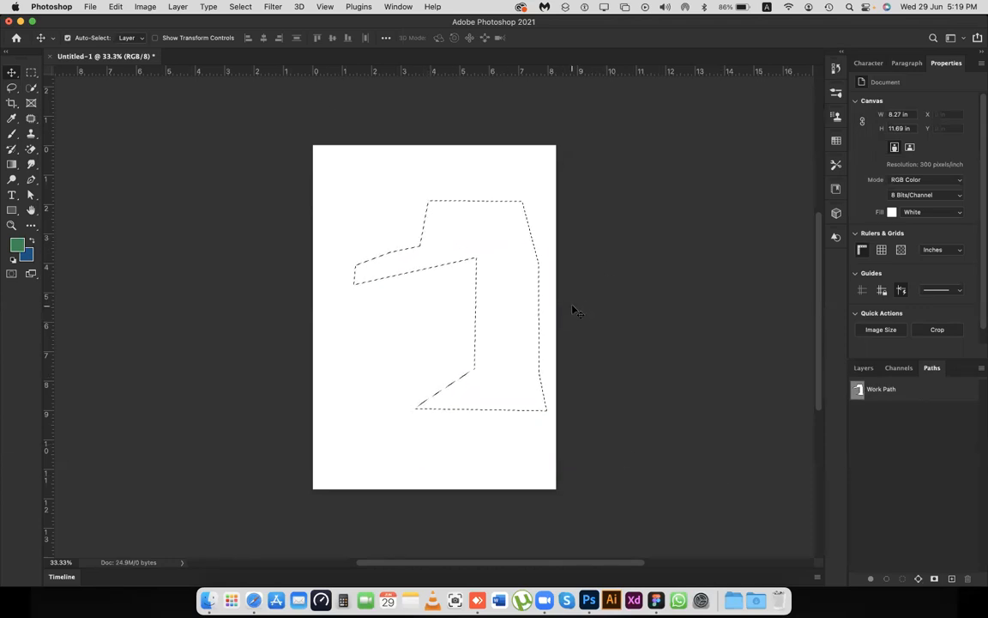
{"action": "key", "text": "super+d"}
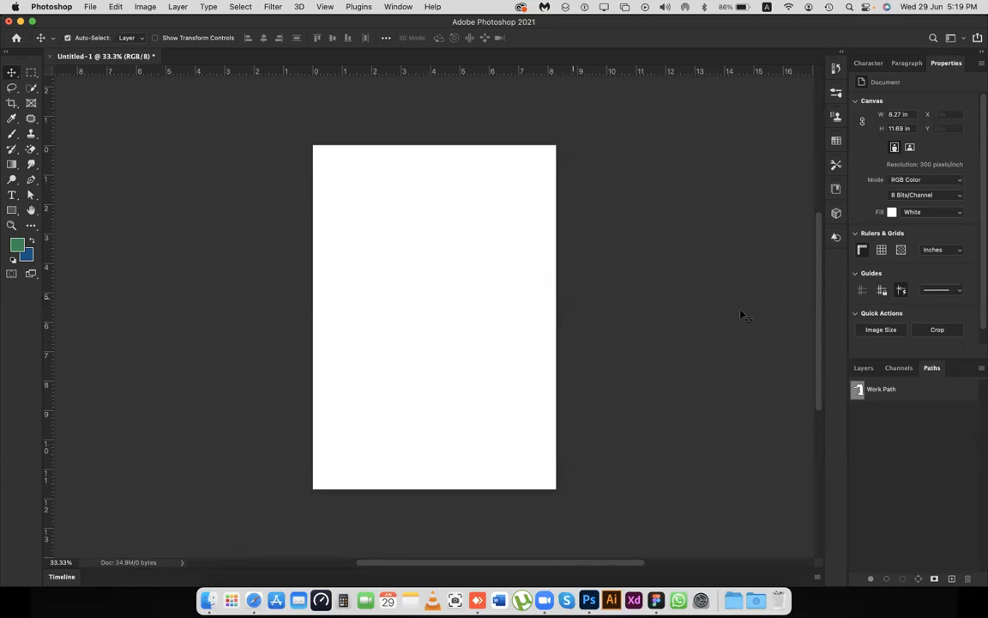
Delete the existing work path of the numeral 1 outline and return to the layer list
{"action": "left_click", "coordinate": [939, 391]}
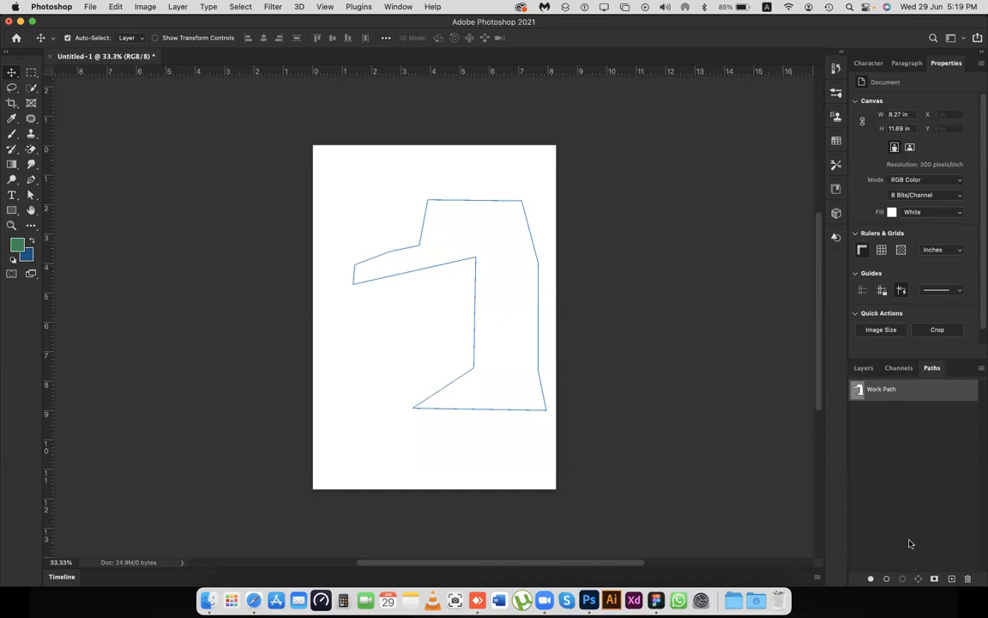
{"action": "left_click_drag", "start_coordinate": [910, 392], "coordinate": [966, 578]}
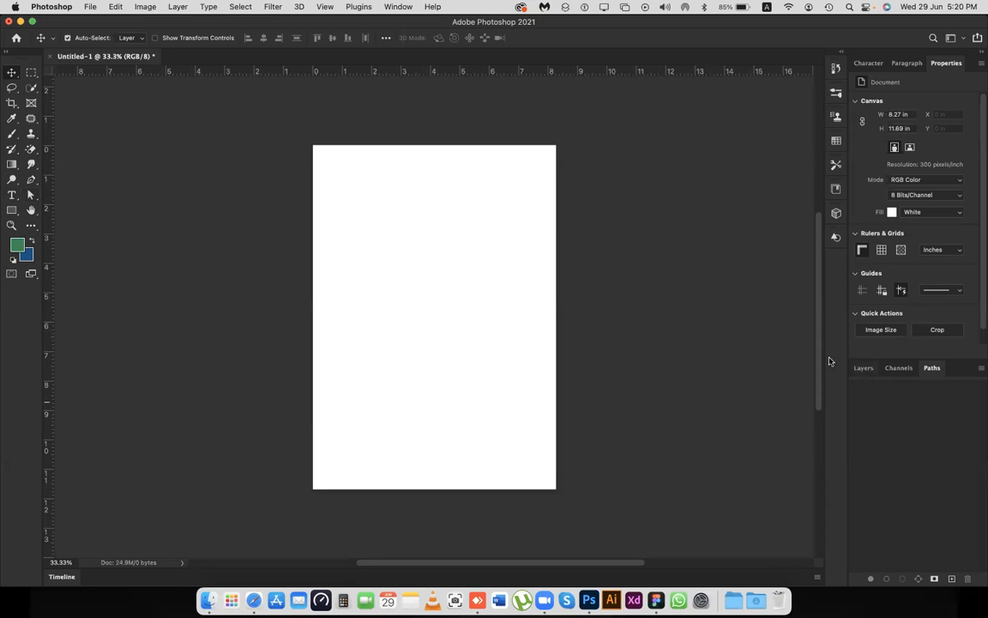
{"action": "left_click", "coordinate": [863, 367]}
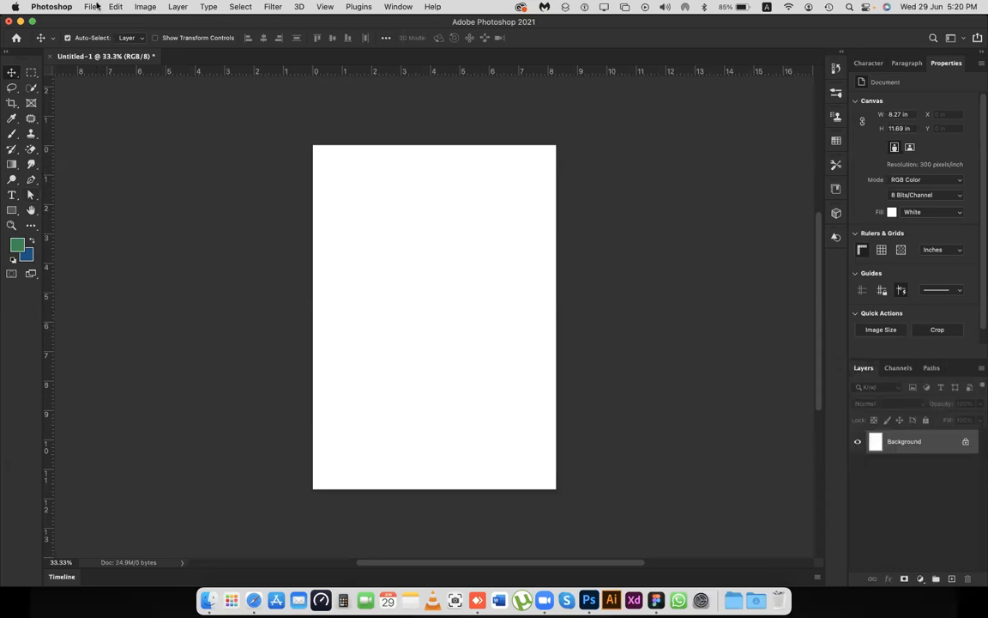
Draw a two-point Pen path across the upper middle of the page, pulling curve handles from its end point to form an arch
{"action": "key", "text": "p"}
{"action": "left_click", "coordinate": [356, 296]}
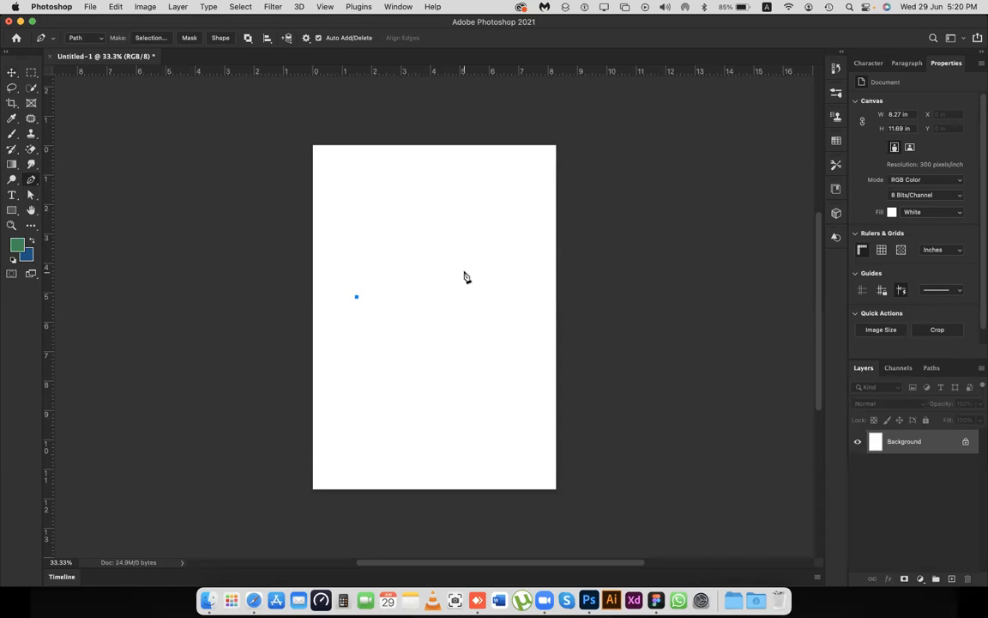
{"action": "left_click", "coordinate": [464, 275]}
{"action": "left_click_drag", "start_coordinate": [465, 276], "coordinate": [519, 347]}
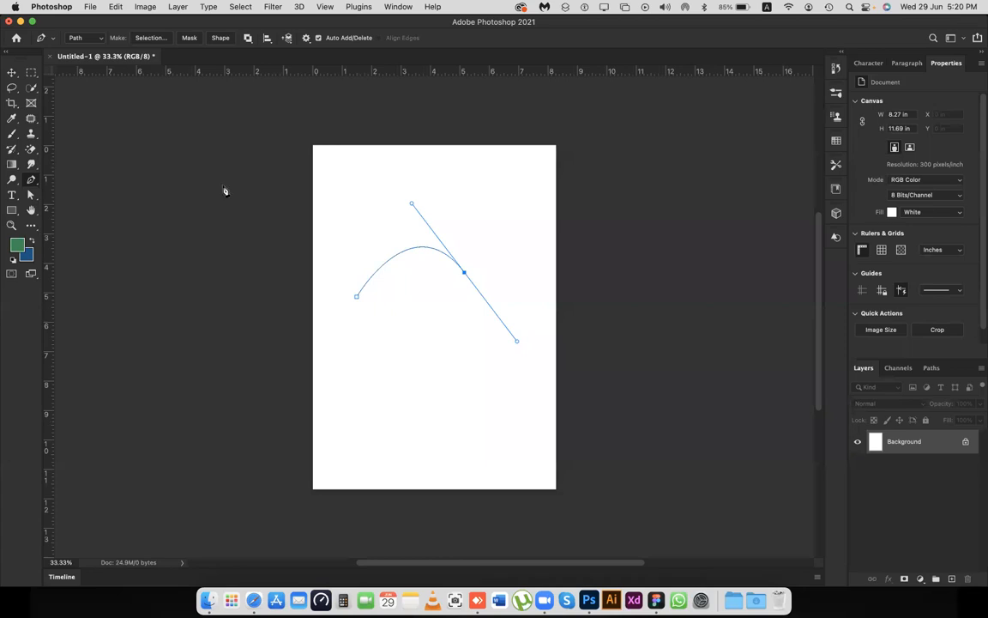
Delete the arched path and undo the deletion
{"action": "key", "text": "v"}
{"action": "key", "text": "Delete"}
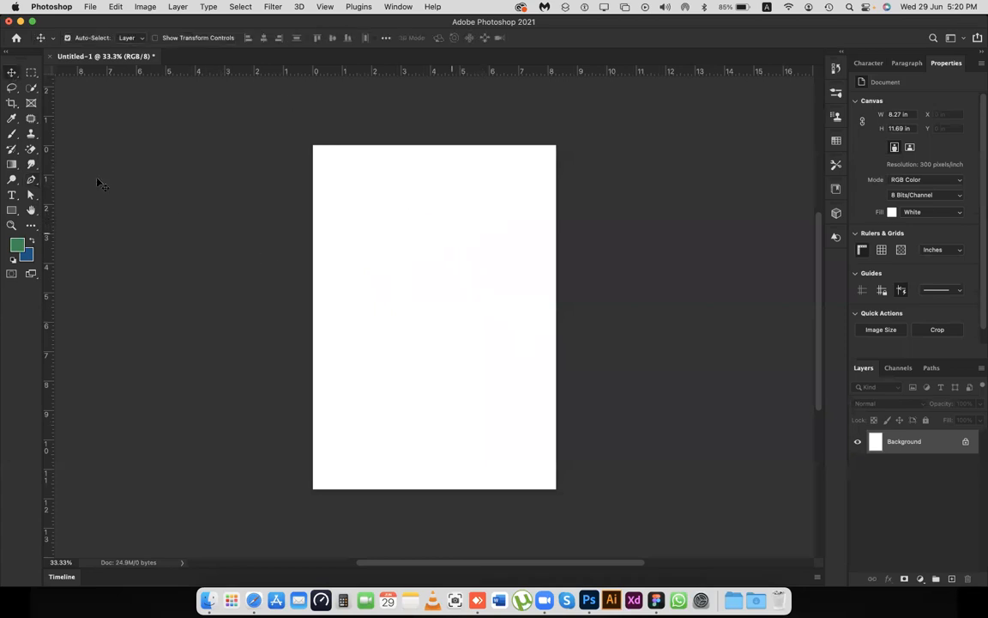
{"action": "key", "text": "super+z"}
Reactivate the Pen tool and view its available drawing modes, leaving it in Path mode
{"action": "left_click", "coordinate": [30, 181]}
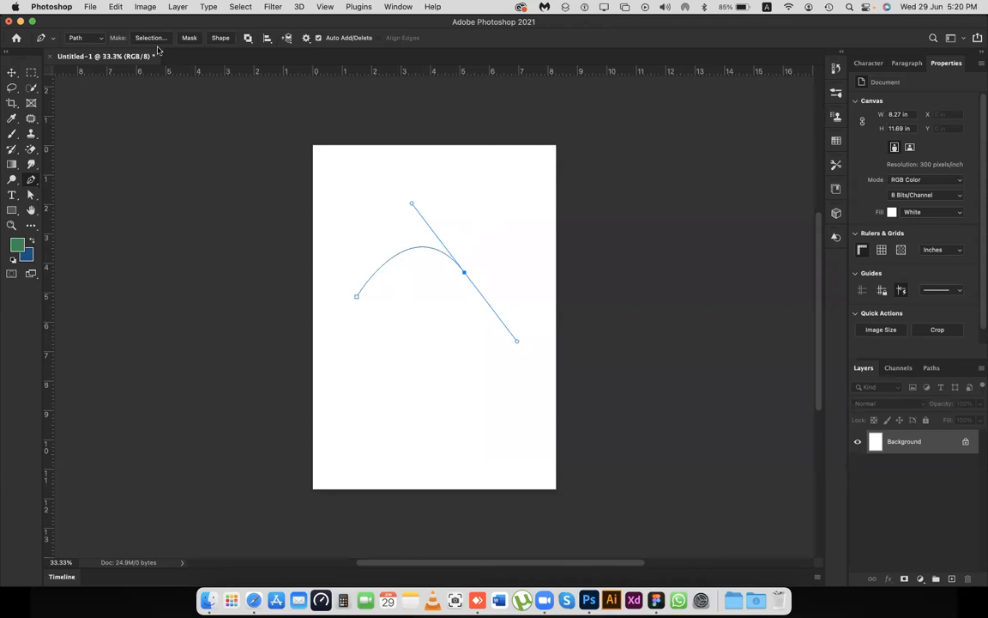
{"action": "left_click", "coordinate": [84, 40]}
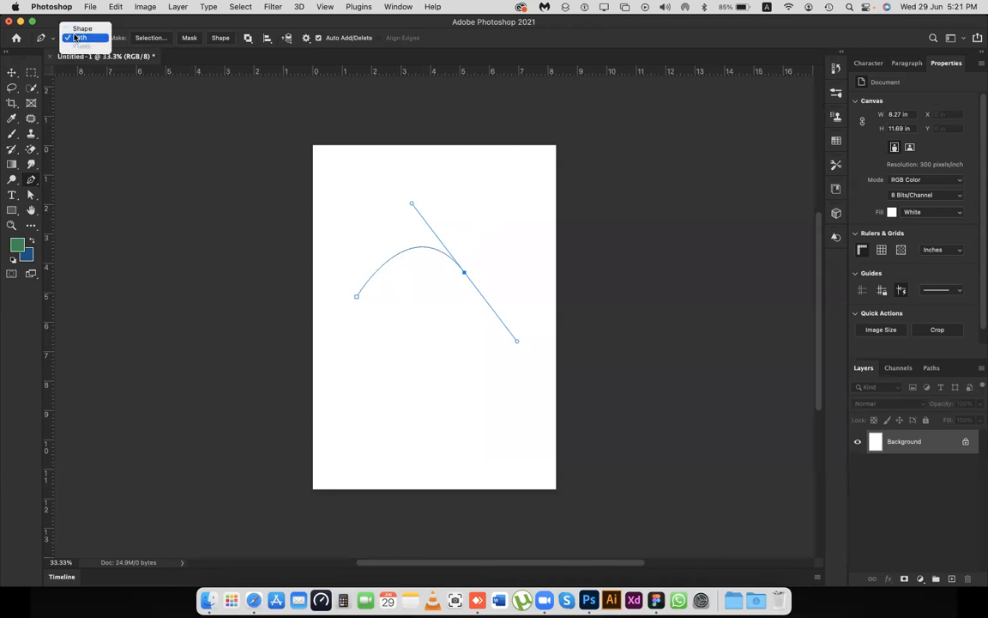
{"action": "left_click", "coordinate": [156, 24]}
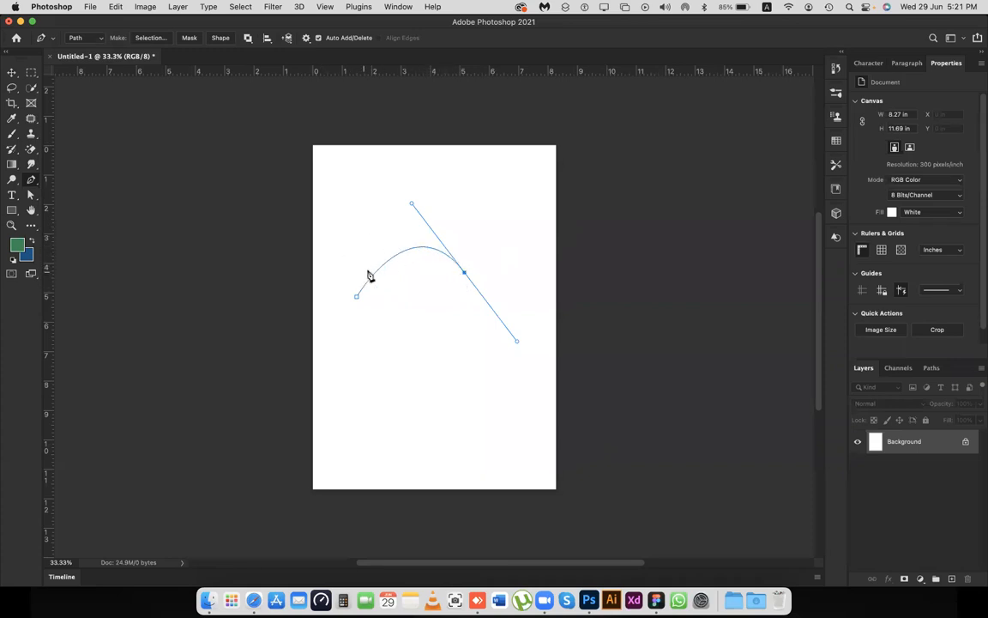
Lengthen the arch's upper direction handle toward the page's top edge, and undo back to an empty page
{"action": "left_click", "coordinate": [400, 254]}
{"action": "left_click_drag", "start_coordinate": [411, 206], "coordinate": [364, 154]}
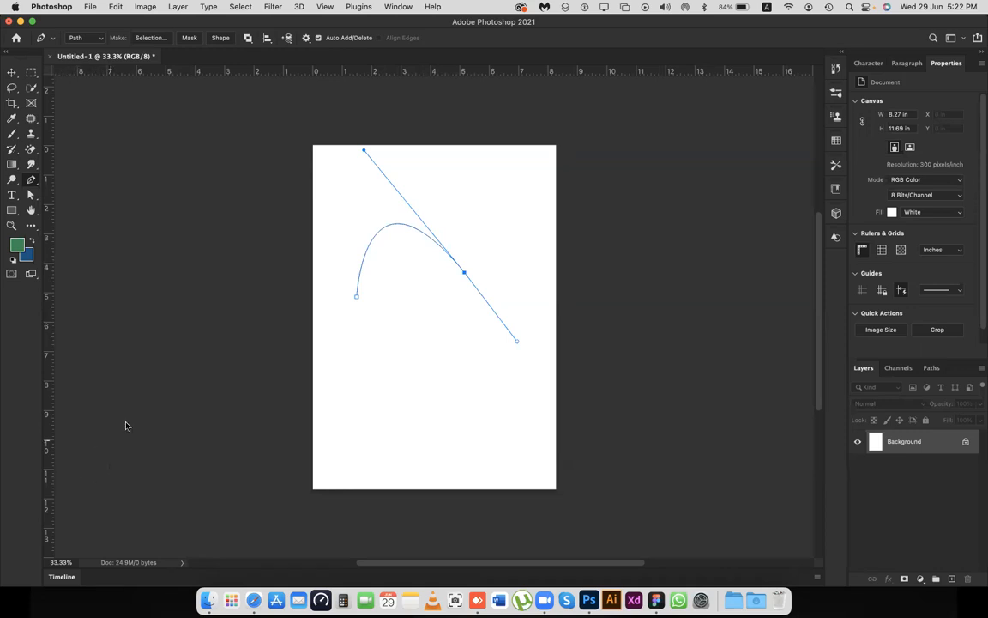
{"action": "key", "text": "super+z"}
{"action": "key", "text": "super+z"}
{"action": "key", "text": "super+z"}
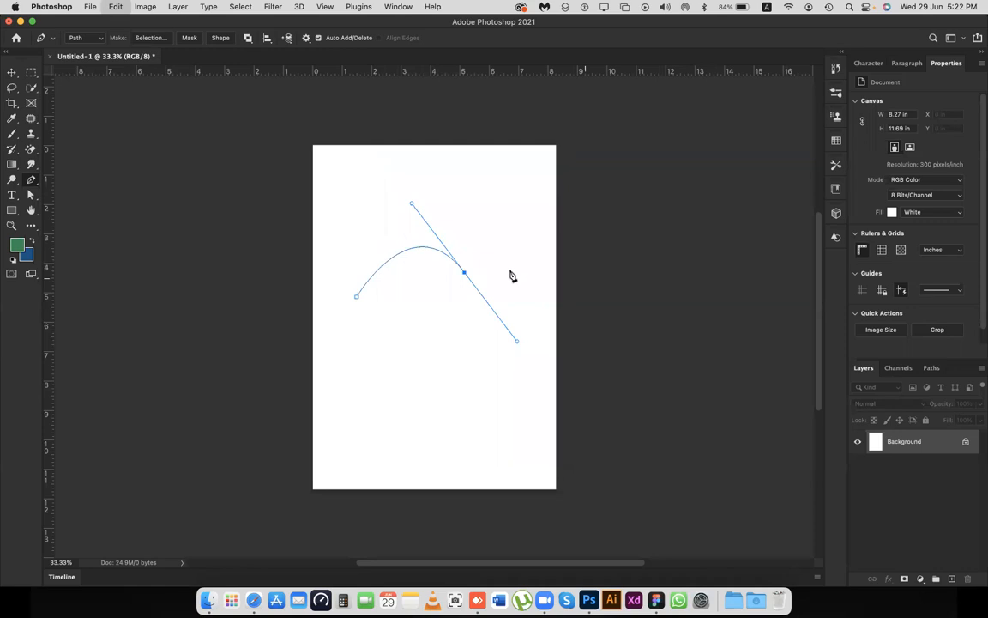
{"action": "key", "text": "super+z"}
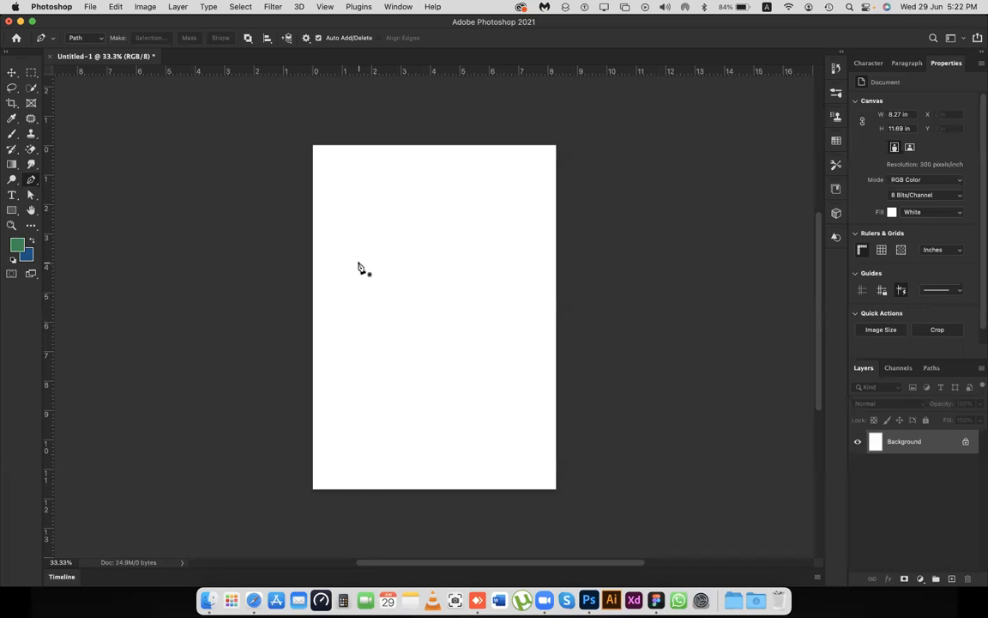
Draw a taller two-point Pen arch about 4 in wide, pulling long handles down toward the page's right edge
{"action": "left_click", "coordinate": [362, 267]}
{"action": "left_click", "coordinate": [486, 256]}
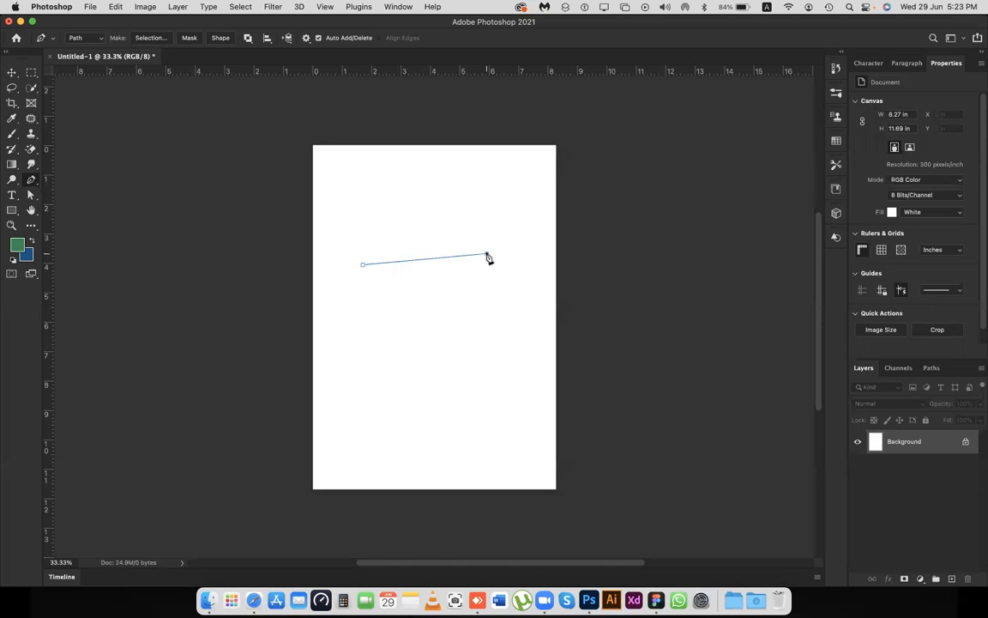
{"action": "left_click_drag", "start_coordinate": [487, 259], "coordinate": [546, 399]}
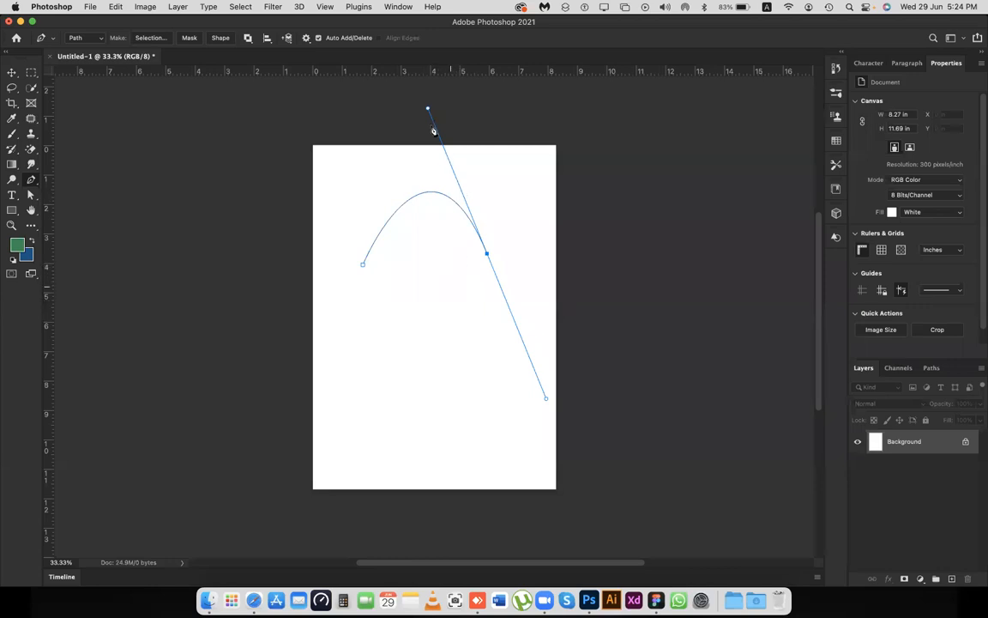
Move the arch's upper direction handle independently of the lower one to reshape the curve slightly left of its original direction
{"action": "left_click_drag", "start_coordinate": [359, 190], "coordinate": [390, 277]}
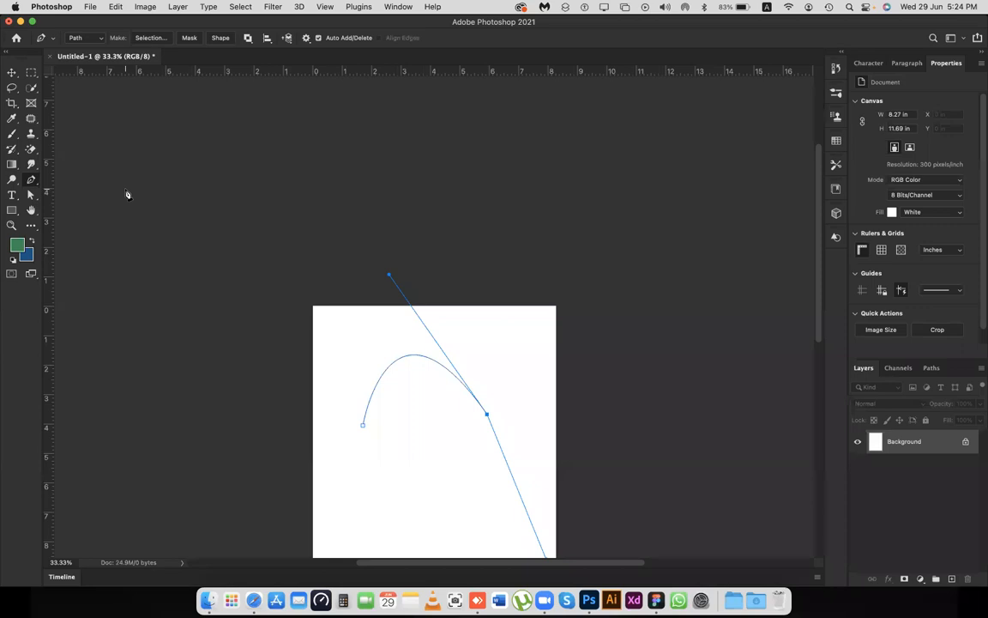
{"action": "left_click", "coordinate": [318, 38]}
{"action": "right_click", "coordinate": [30, 180]}
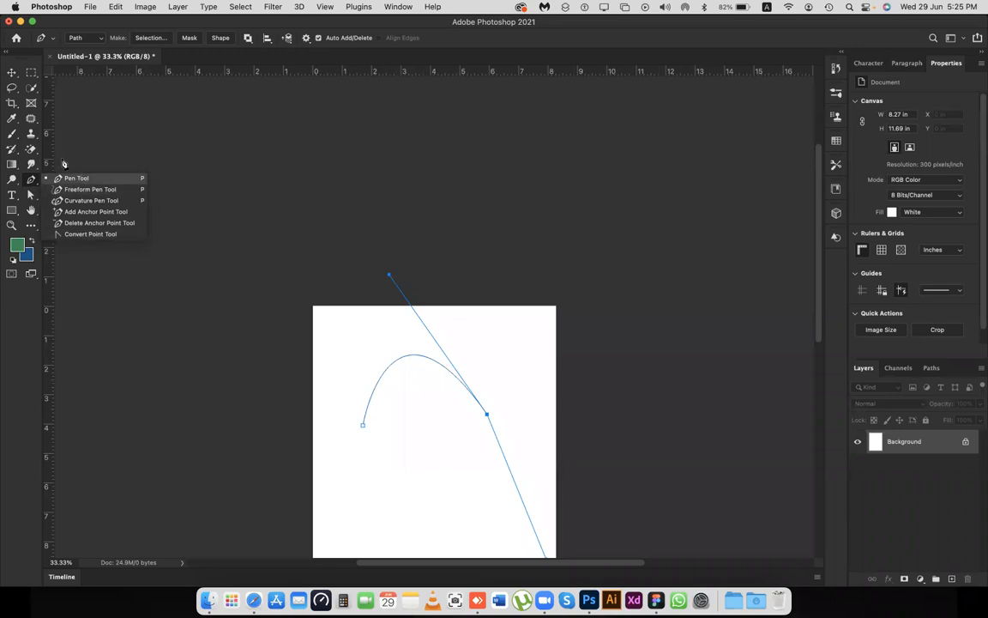
{"action": "left_click", "coordinate": [345, 46]}
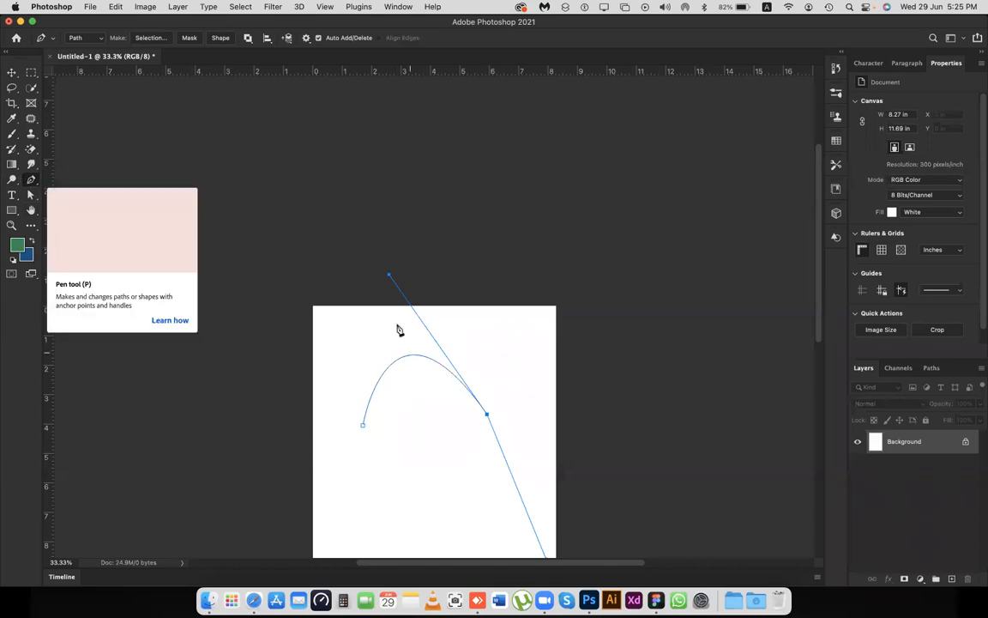
{"action": "left_click_drag", "start_coordinate": [389, 275], "coordinate": [418, 288]}
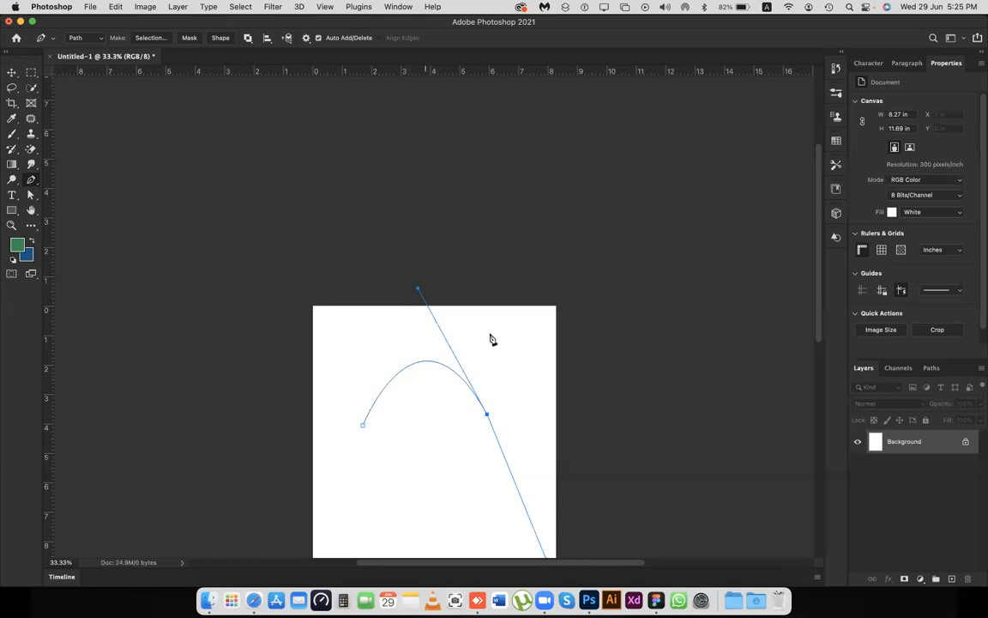
{"action": "scroll", "coordinate": [491, 339], "scroll_direction": "down", "scroll_amount": 2}
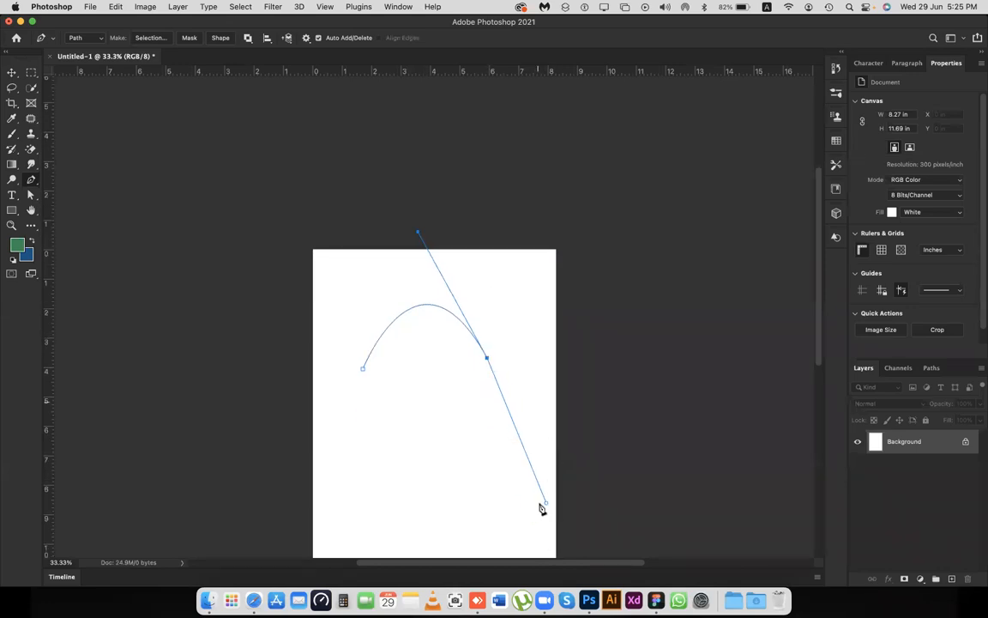
Try shortening the lower handle, undo it, and add a third anchor point below the arch to curve the path back inward
{"action": "left_click_drag", "start_coordinate": [548, 505], "coordinate": [471, 452]}
{"action": "key", "text": "super+z"}
{"action": "left_click", "coordinate": [484, 357]}
{"action": "left_click", "coordinate": [405, 447]}
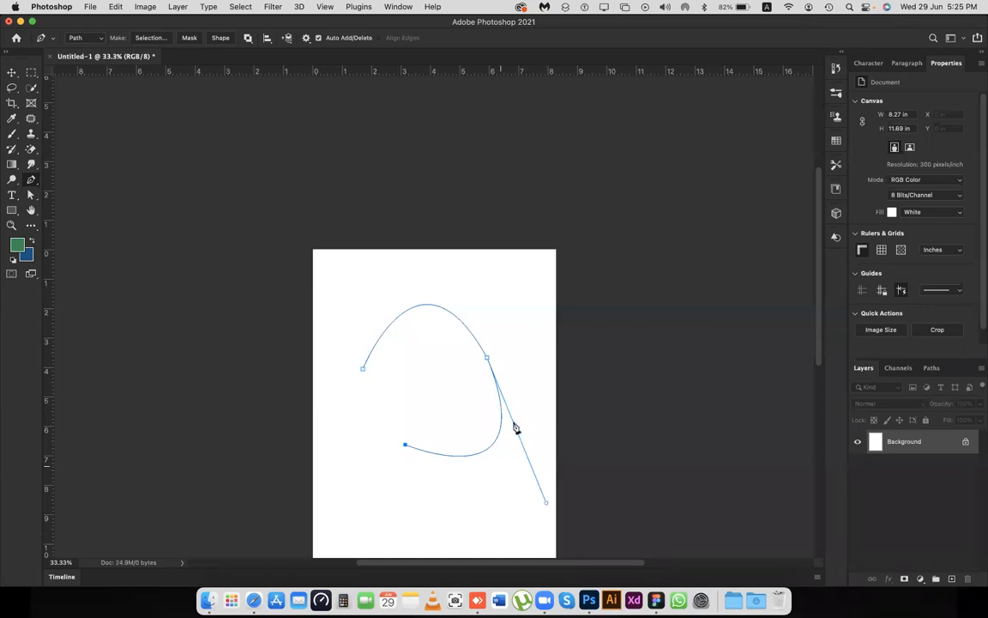
Reshape both curves around the middle anchor by angling its lower handle downward and slightly shortening its upper handle
{"action": "left_click_drag", "start_coordinate": [546, 506], "coordinate": [576, 403]}
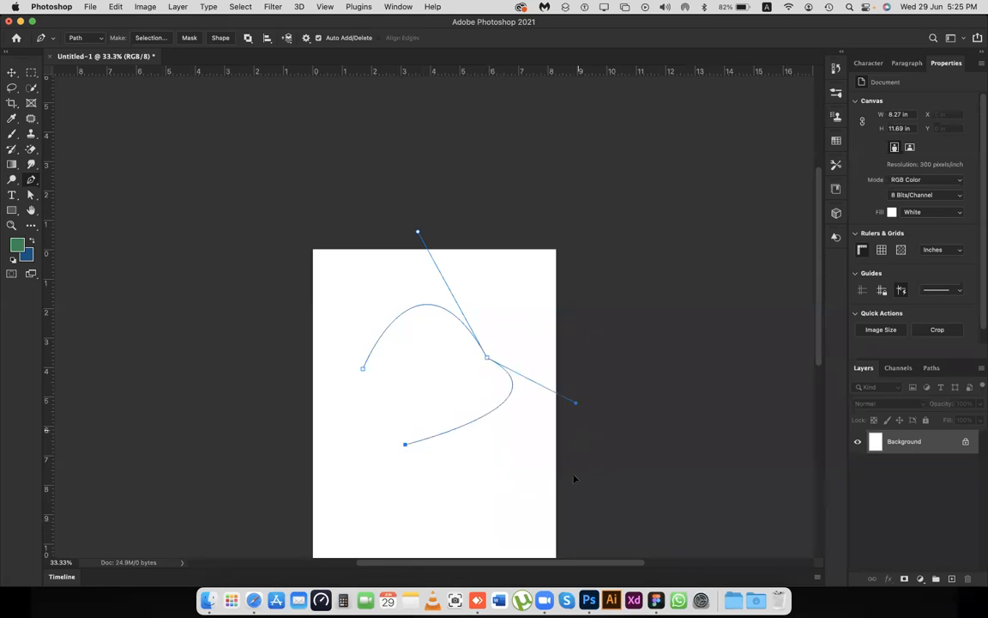
{"action": "left_click_drag", "start_coordinate": [574, 479], "coordinate": [536, 491]}
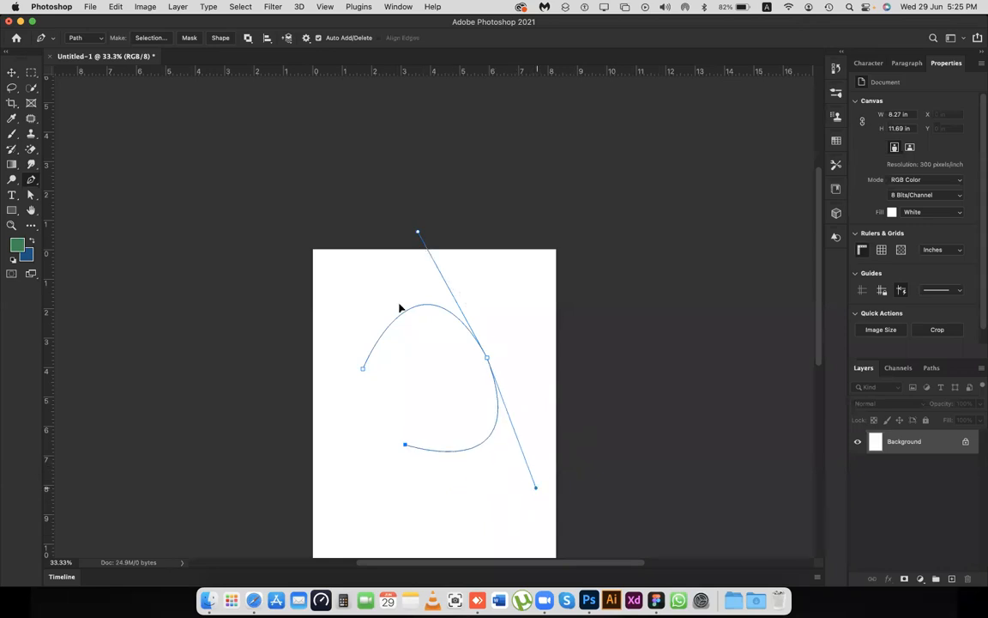
{"action": "mouse_move", "coordinate": [418, 231]}
{"action": "left_mouse_down"}
{"action": "mouse_move", "coordinate": [402, 275]}
{"action": "mouse_move", "coordinate": [470, 207]}
{"action": "mouse_move", "coordinate": [428, 214]}
{"action": "mouse_move", "coordinate": [422, 221]}
{"action": "mouse_move", "coordinate": [496, 236]}
{"action": "mouse_move", "coordinate": [422, 234]}
{"action": "mouse_move", "coordinate": [568, 214]}
{"action": "mouse_move", "coordinate": [441, 223]}
{"action": "mouse_move", "coordinate": [413, 247]}
{"action": "left_mouse_up"}
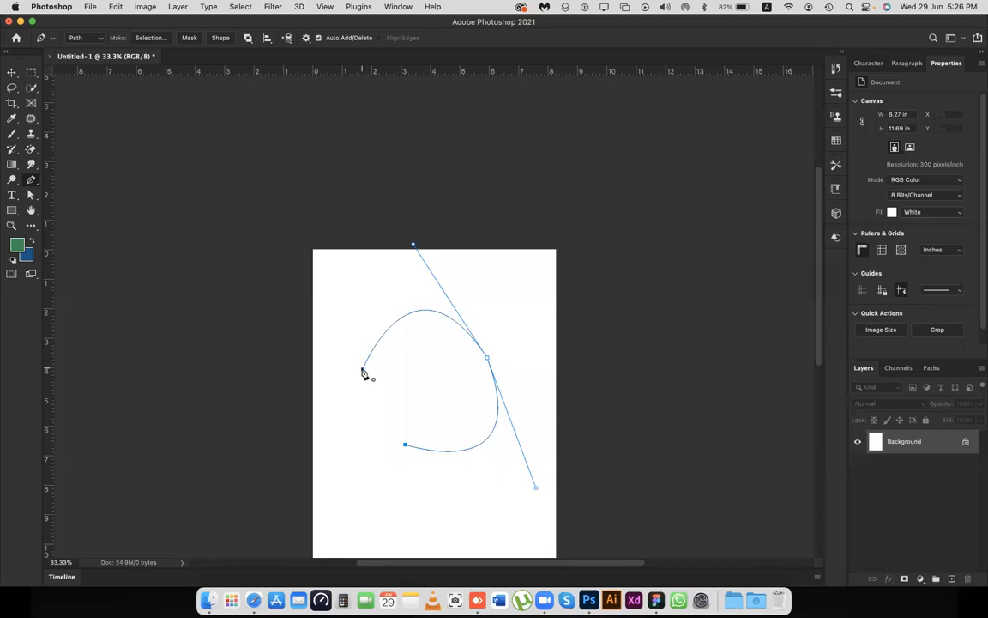
Close the curved path at its starting anchor with a straight segment, and try undoing and redoing the closure
{"action": "left_click", "coordinate": [406, 446]}
{"action": "left_click", "coordinate": [363, 371]}
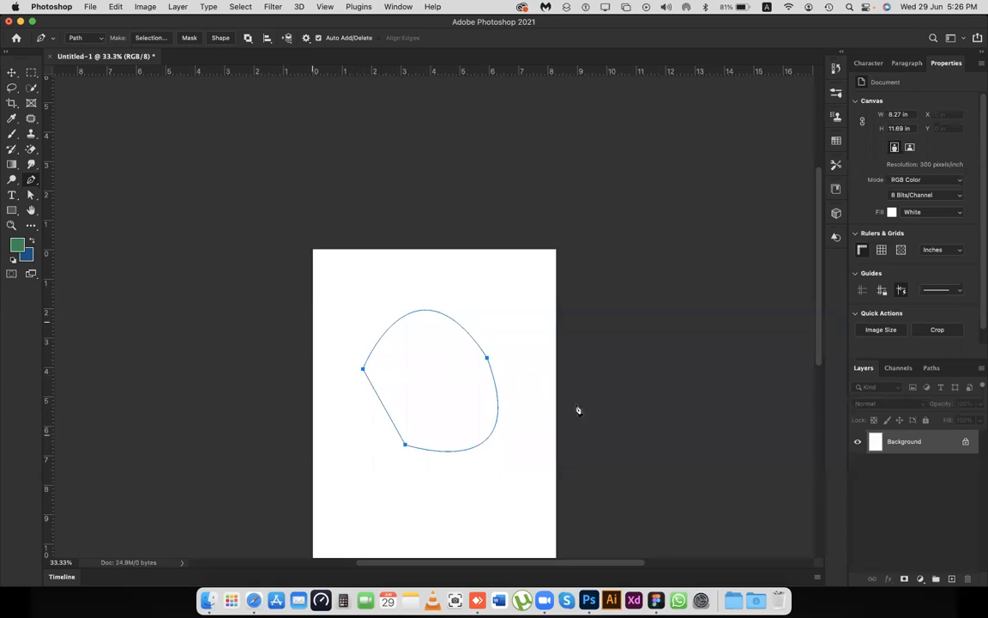
{"action": "key", "text": "super+z"}
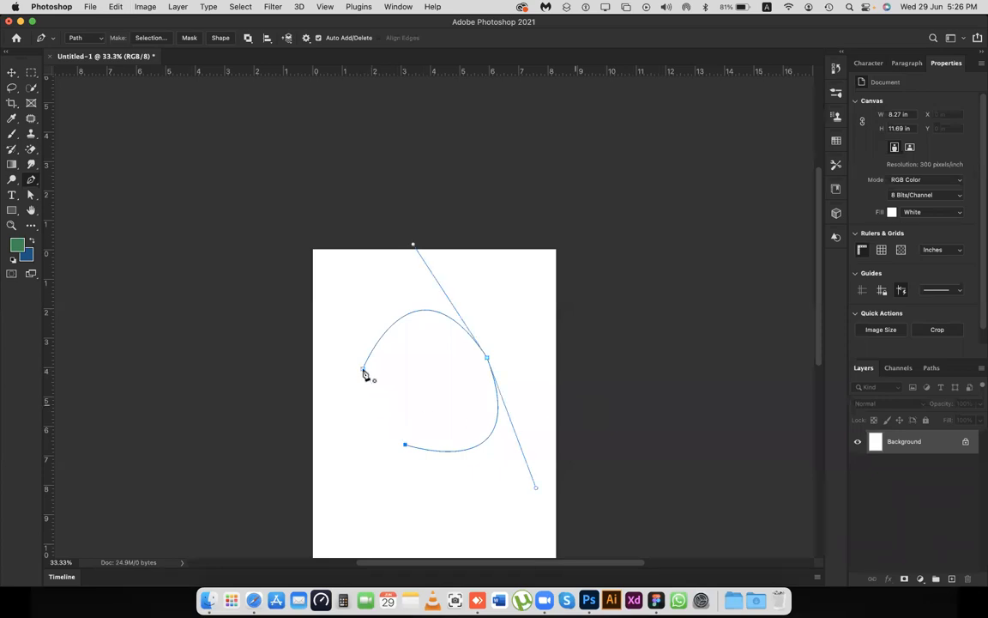
{"action": "key", "text": "super+z"}
{"action": "key", "text": "super+shift+z"}
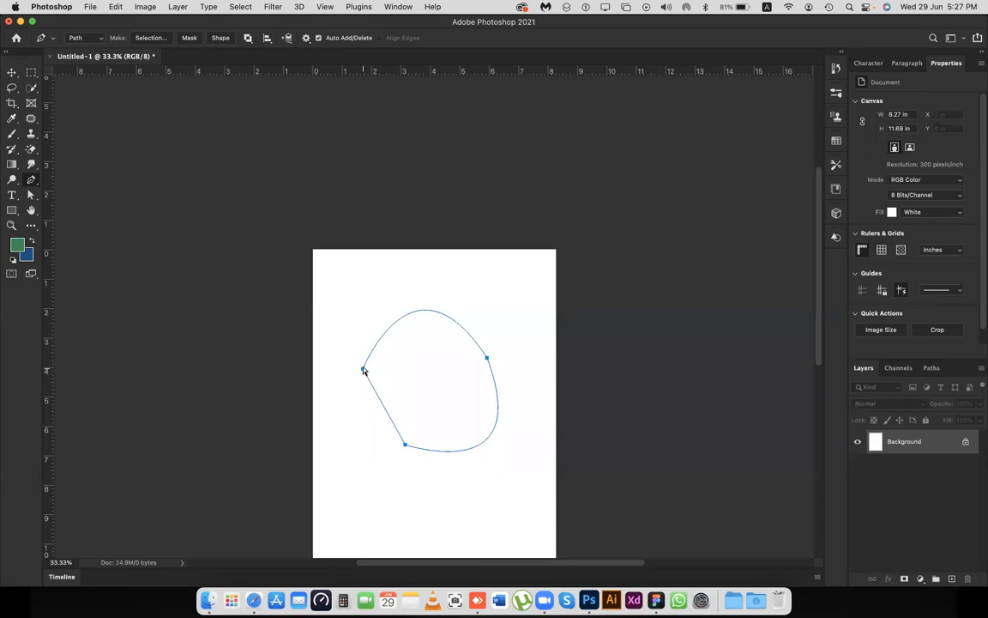
Try selecting and deleting the closed path's leftmost anchor point, and undo back to the open three-point path
{"action": "left_click", "coordinate": [363, 369]}
{"action": "left_click", "coordinate": [363, 369], "text": "super"}
{"action": "left_click", "coordinate": [413, 447]}
{"action": "key", "text": "super+z"}
{"action": "left_click", "coordinate": [405, 445], "text": "super"}
{"action": "left_click", "coordinate": [363, 370], "text": "super"}
{"action": "left_click", "coordinate": [364, 370]}
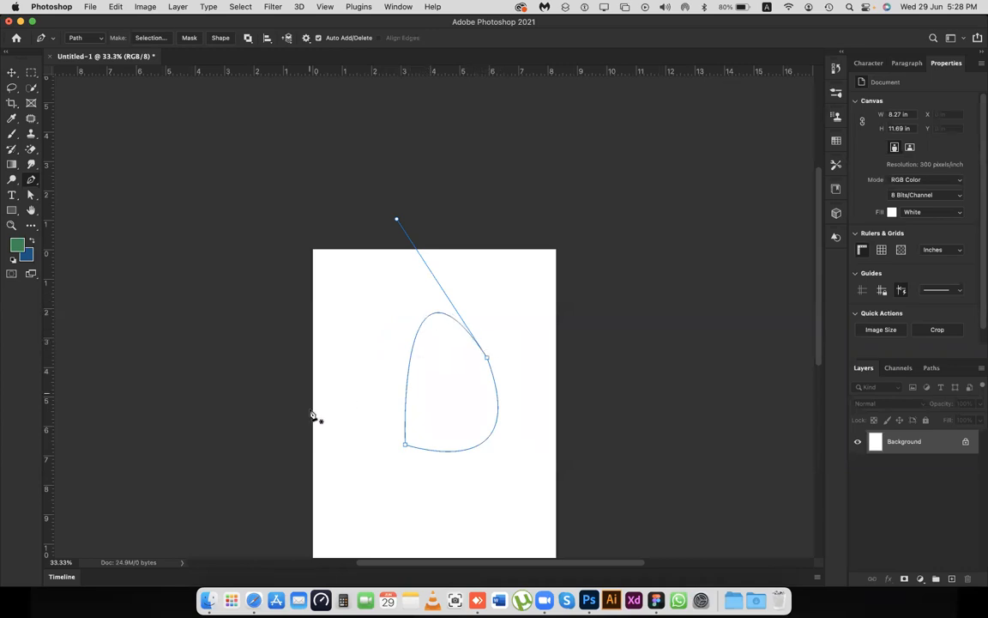
{"action": "key", "text": "super+z"}
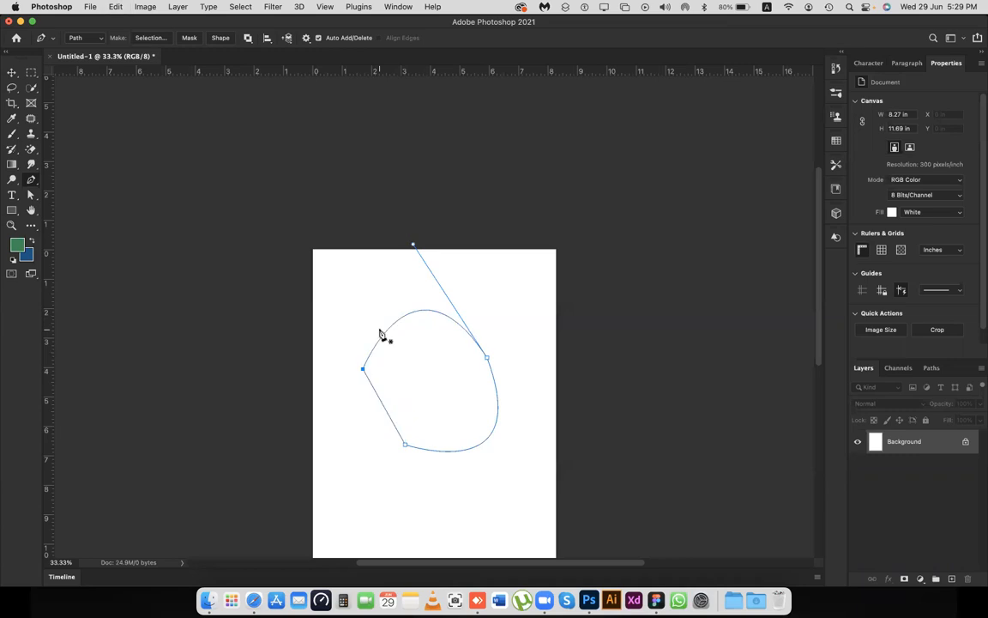
{"action": "key", "text": "super+z"}
{"action": "key", "text": "super+z"}
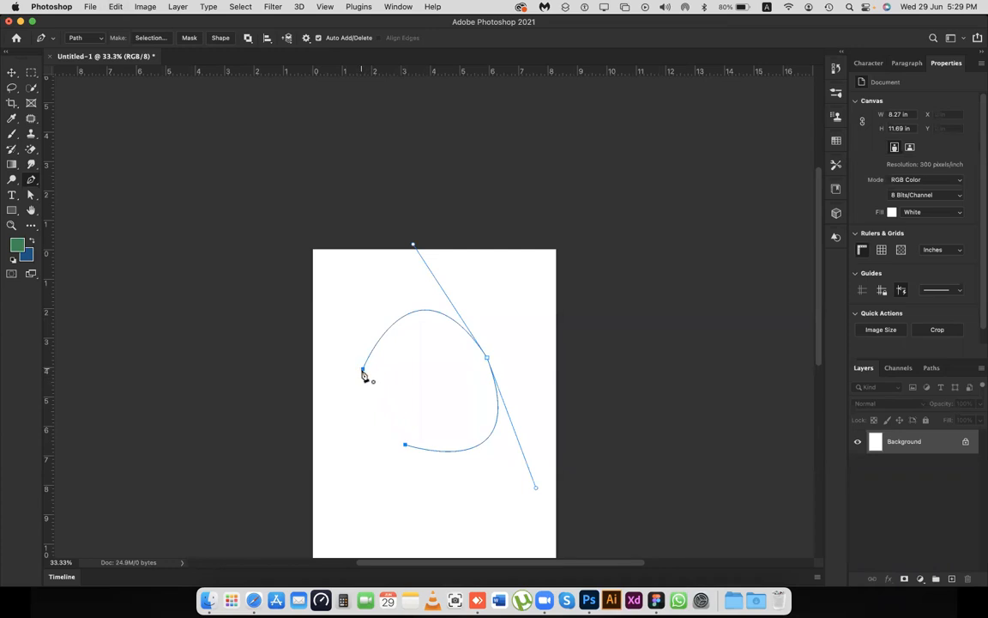
Close the path at its starting anchor again, try reshaping the adjoining curves, and undo back to the open path
{"action": "left_click", "coordinate": [363, 371]}
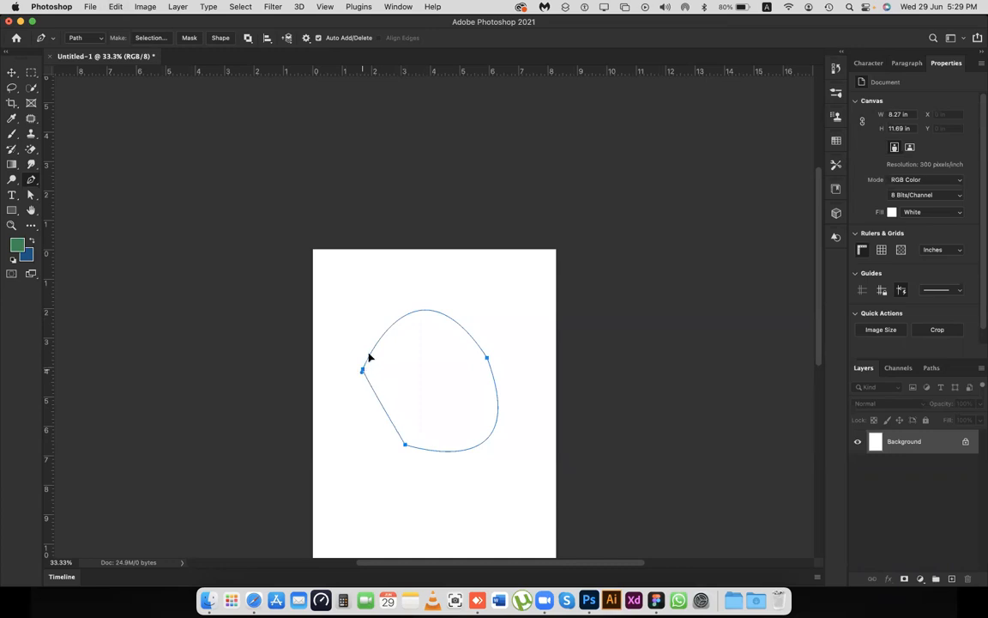
{"action": "left_click_drag", "start_coordinate": [369, 355], "coordinate": [388, 293]}
{"action": "left_click", "coordinate": [497, 418]}
{"action": "left_click", "coordinate": [497, 418]}
{"action": "mouse_move", "coordinate": [361, 370]}
{"action": "left_mouse_down"}
{"action": "mouse_move", "coordinate": [353, 346]}
{"action": "mouse_move", "coordinate": [362, 352]}
{"action": "left_mouse_up"}
{"action": "key", "text": "super+z"}
{"action": "key", "text": "super+z"}
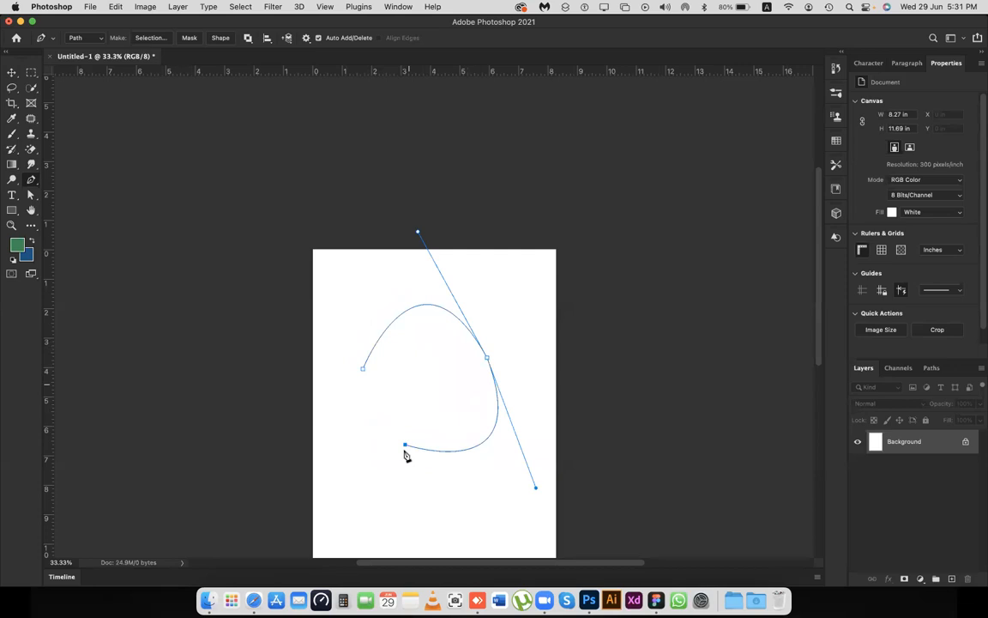
Move the open path's last anchor point down and to the right, and lengthen the middle anchor's upper handle
{"action": "left_click_drag", "start_coordinate": [406, 447], "coordinate": [435, 489]}
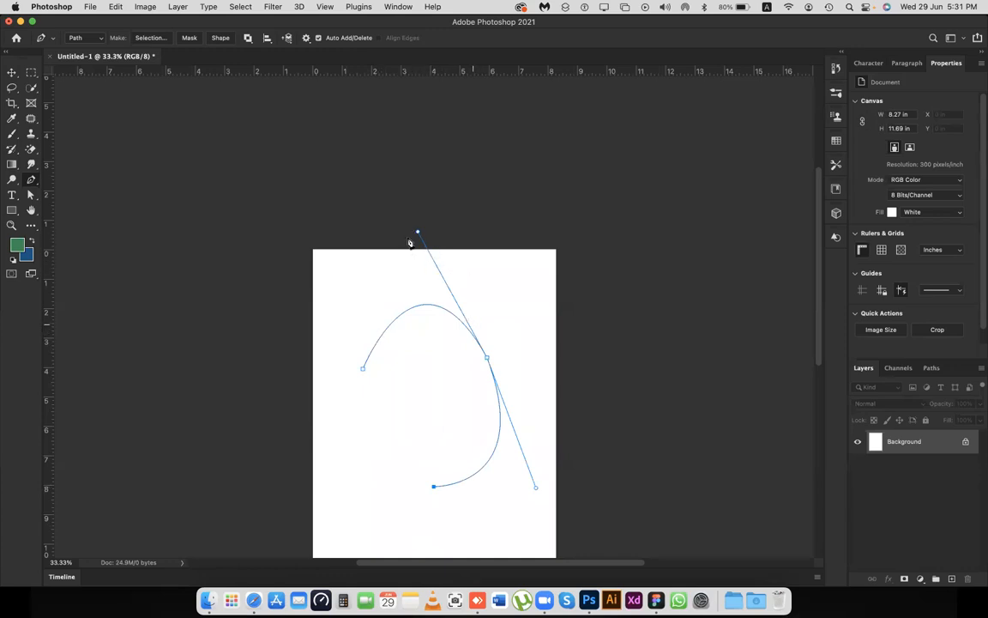
{"action": "left_click_drag", "start_coordinate": [418, 232], "coordinate": [394, 207]}
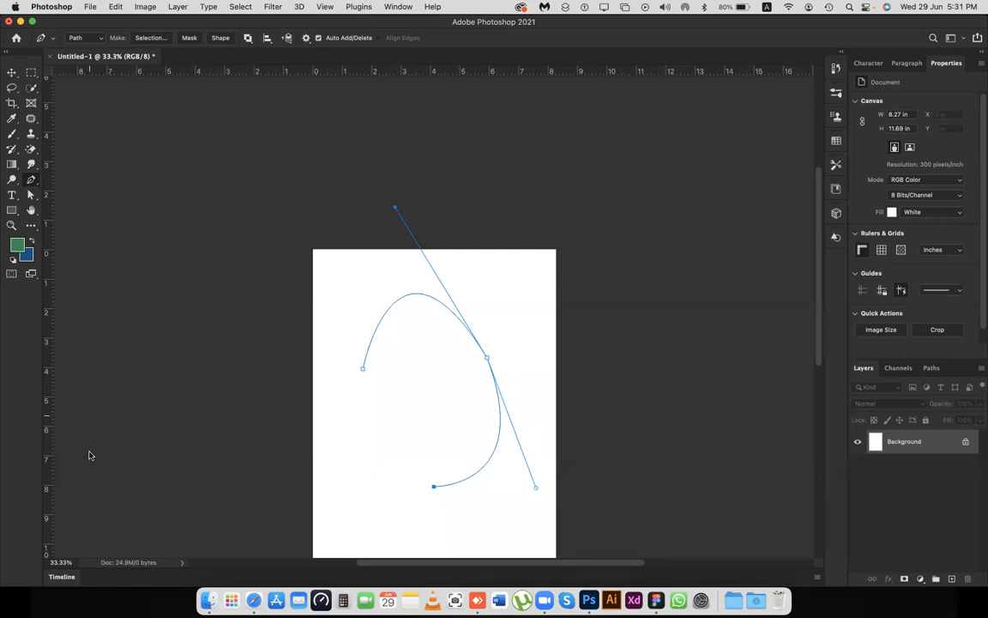
Undo all the remaining curved path edits back to an empty page
{"action": "key", "text": "super+z"}
{"action": "key", "text": "super+z"}
{"action": "key", "text": "super+z"}
{"action": "key", "text": "super+z"}
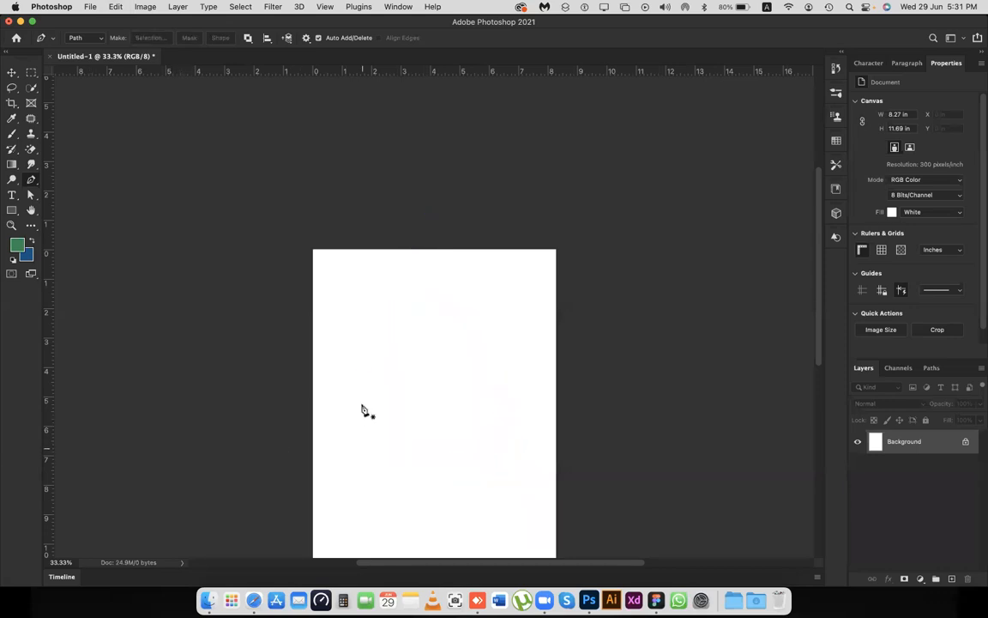
{"action": "left_click", "coordinate": [383, 397]}
{"action": "left_click", "coordinate": [450, 380]}
{"action": "left_click_drag", "start_coordinate": [538, 458], "coordinate": [538, 456]}
{"action": "key", "text": "super+z"}
{"action": "key", "text": "super+z"}
Try an open three-point Pen path bulging toward the page's right side, and undo it back to an empty page
{"action": "left_click", "coordinate": [366, 370]}
{"action": "left_click", "coordinate": [485, 334]}
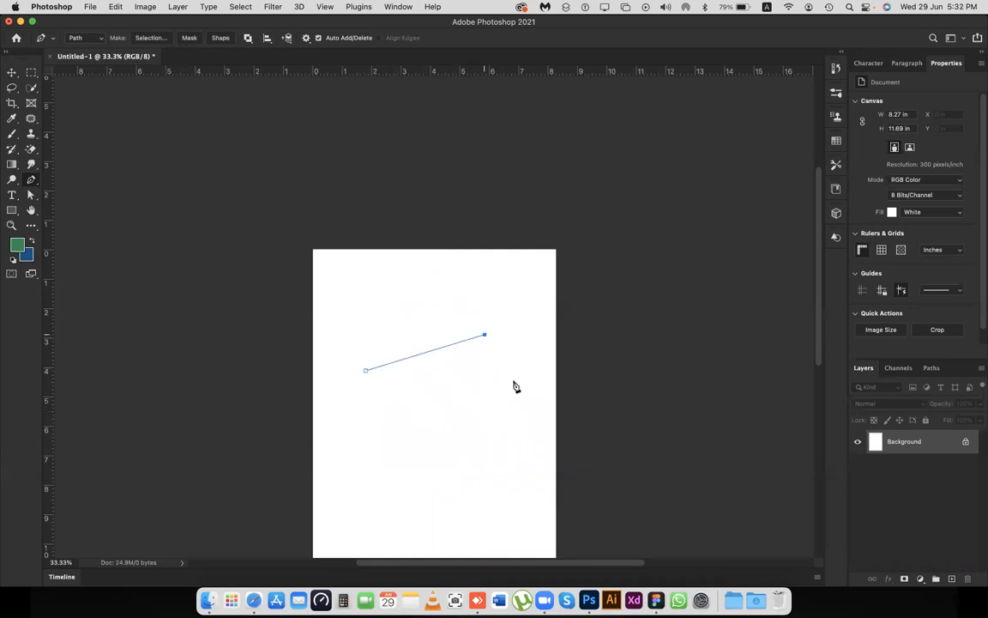
{"action": "left_click_drag", "start_coordinate": [475, 442], "coordinate": [448, 464]}
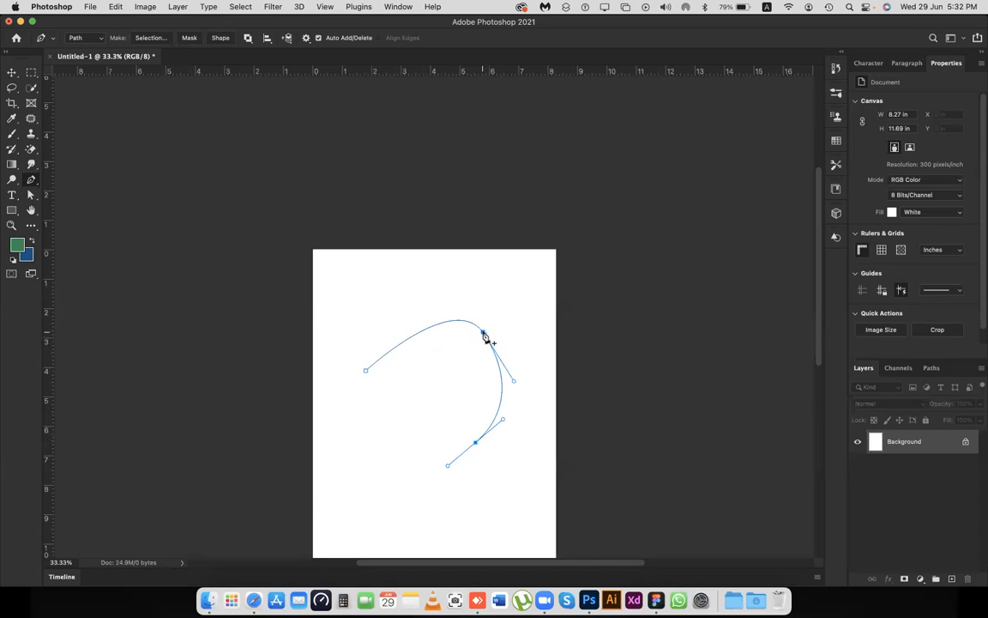
{"action": "key", "text": "super+z"}
{"action": "key", "text": "super+z"}
{"action": "key", "text": "super+z"}
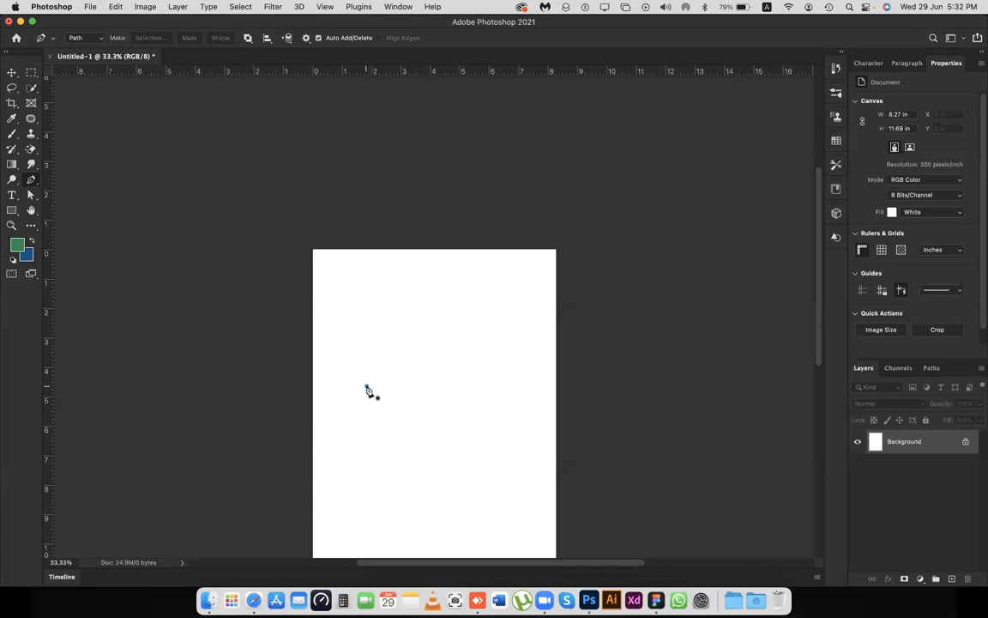
Try an arch-shaped open path of three anchor points with a long direction handle on the last one, and undo it
{"action": "left_click_drag", "start_coordinate": [367, 387], "coordinate": [368, 341]}
{"action": "left_click_drag", "start_coordinate": [367, 421], "coordinate": [366, 441]}
{"action": "left_click", "coordinate": [473, 333]}
{"action": "left_click_drag", "start_coordinate": [470, 454], "coordinate": [428, 554]}
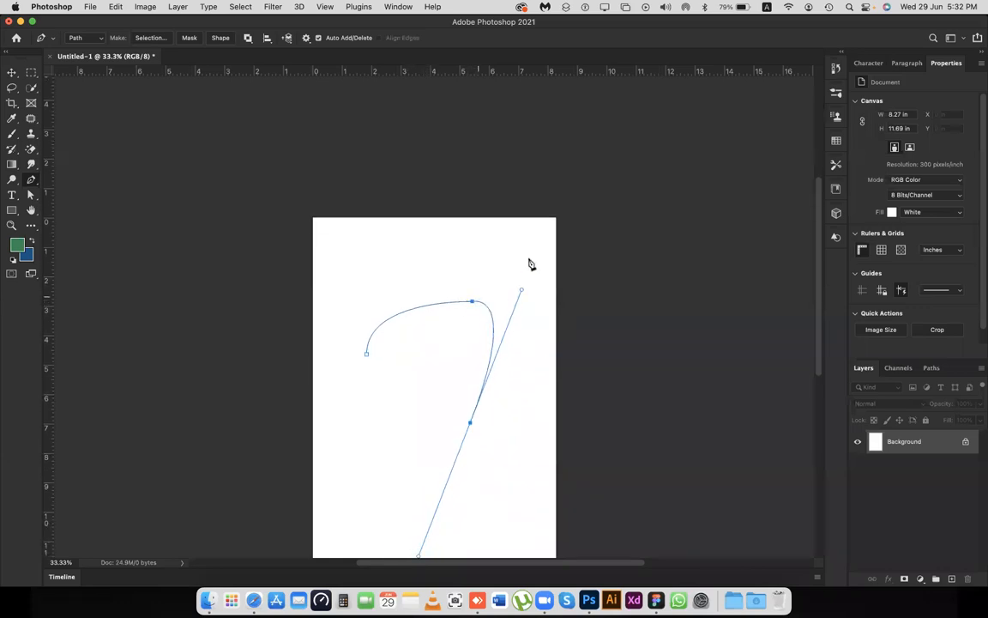
{"action": "key", "text": "super+z"}
{"action": "key", "text": "super+z"}
{"action": "key", "text": "super+z"}
Try a curve from an anchor with a downward handle to a second anchor at its lower right, and undo it completely
{"action": "left_click", "coordinate": [395, 324]}
{"action": "left_click", "coordinate": [395, 425]}
{"action": "left_click_drag", "start_coordinate": [474, 431], "coordinate": [575, 399]}
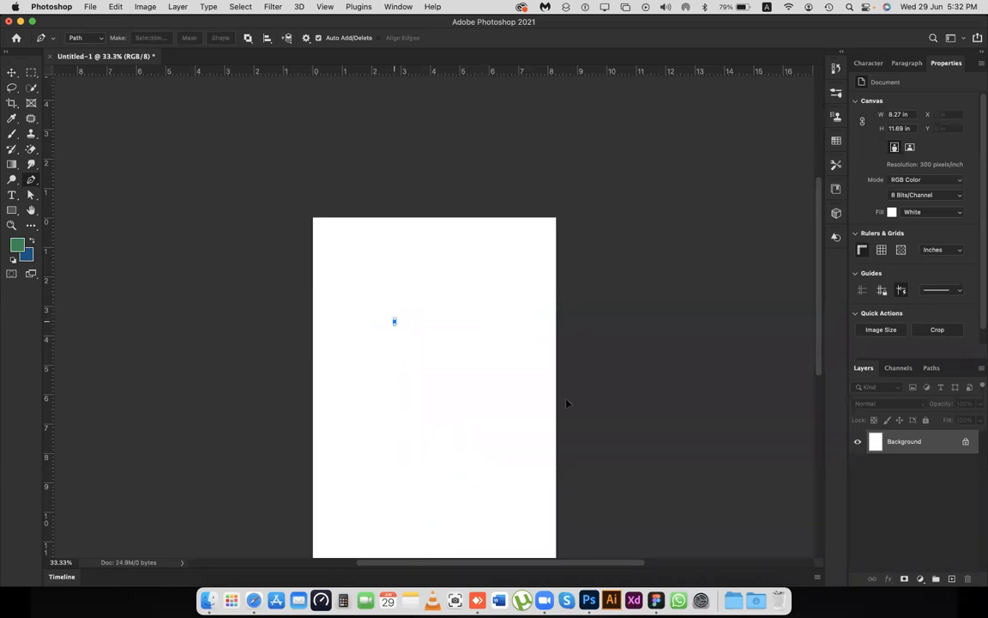
{"action": "left_click_drag", "start_coordinate": [529, 436], "coordinate": [511, 436]}
{"action": "left_click_drag", "start_coordinate": [514, 322], "coordinate": [518, 228]}
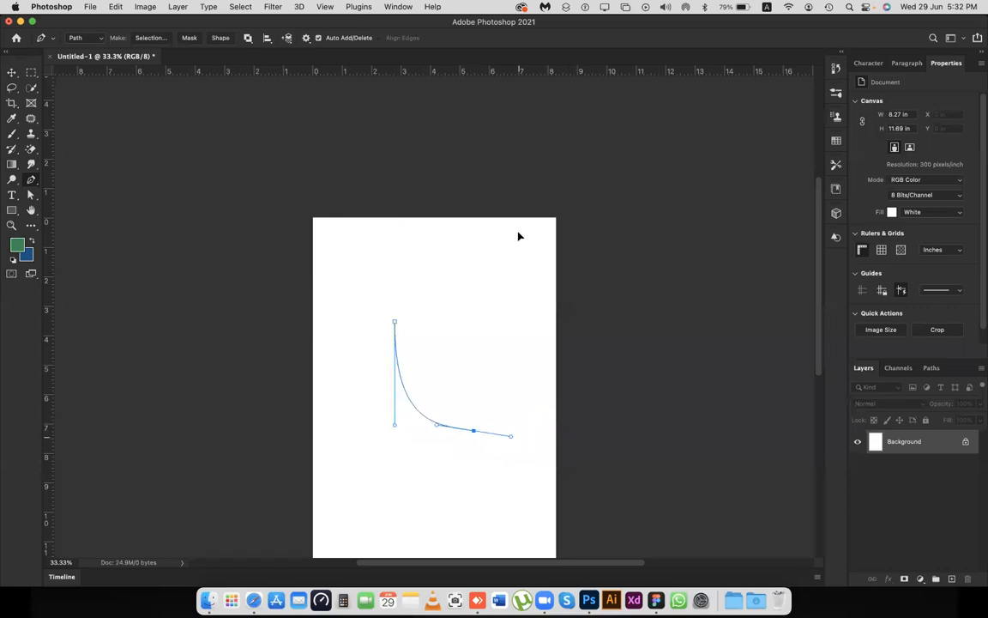
{"action": "key", "text": "super+z"}
{"action": "key", "text": "super+z"}
{"action": "key", "text": "super+z"}
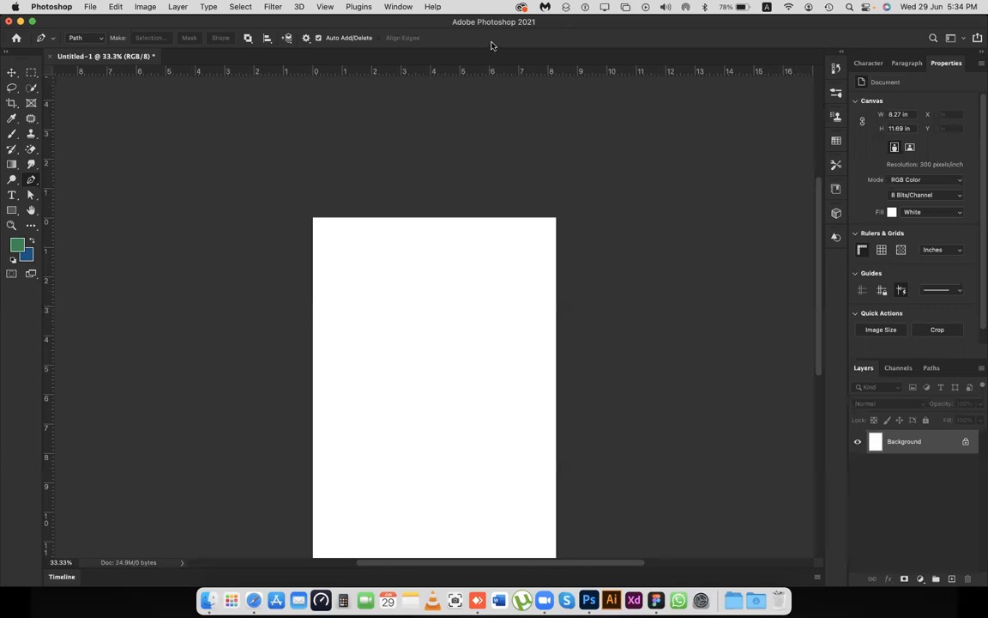
{"action": "key", "text": "XF86AudioRaiseVolume"}
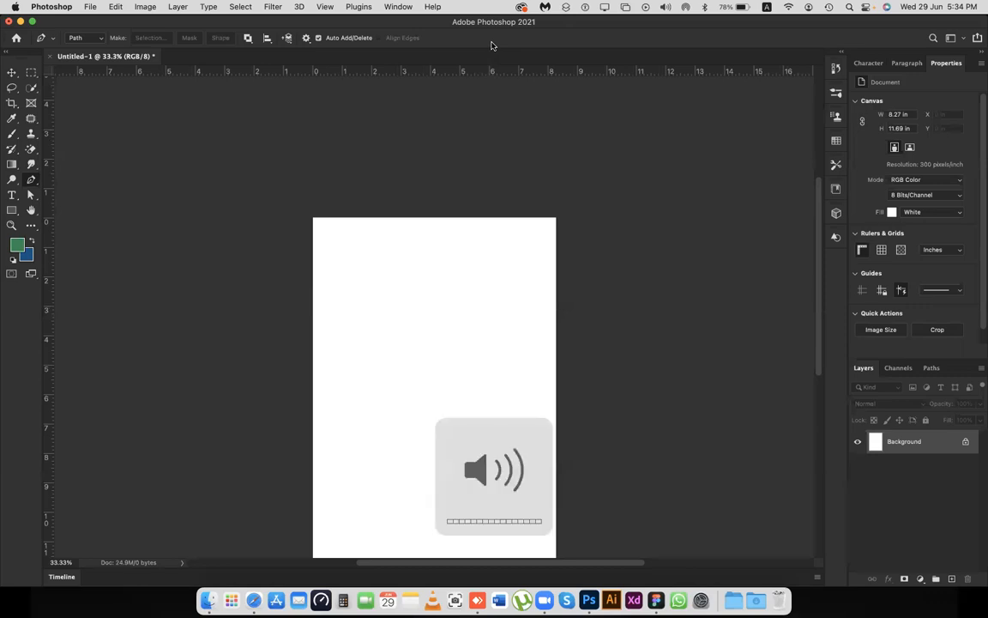
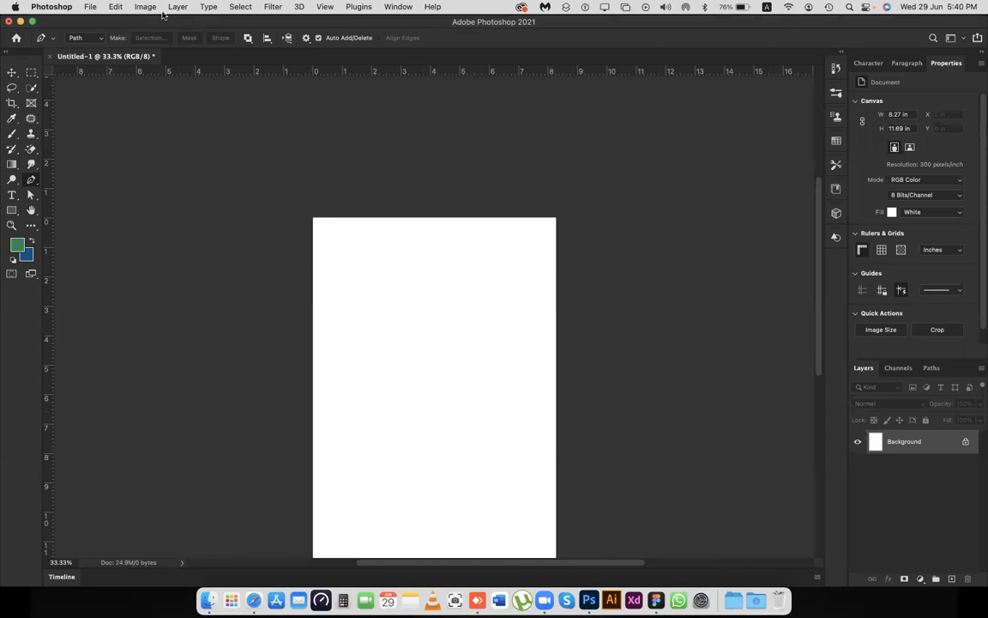
Create a new white RGB document 3.25 inches wide and 1.75 inches high at 72 pixels/inch
{"action": "left_click", "coordinate": [90, 8]}
{"action": "left_click", "coordinate": [97, 23]}
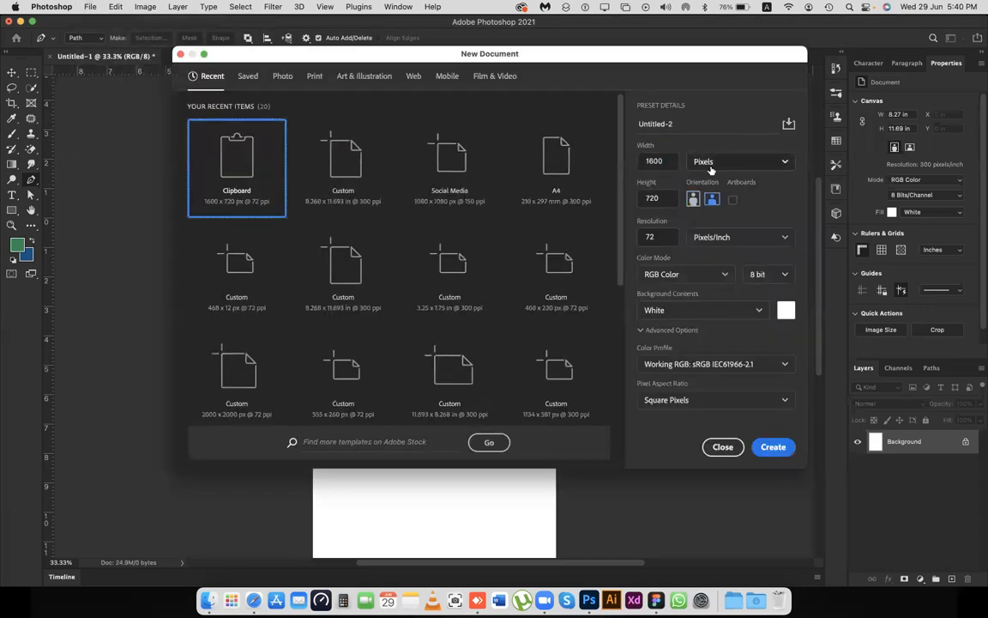
{"action": "left_click", "coordinate": [712, 162]}
{"action": "left_click", "coordinate": [704, 203]}
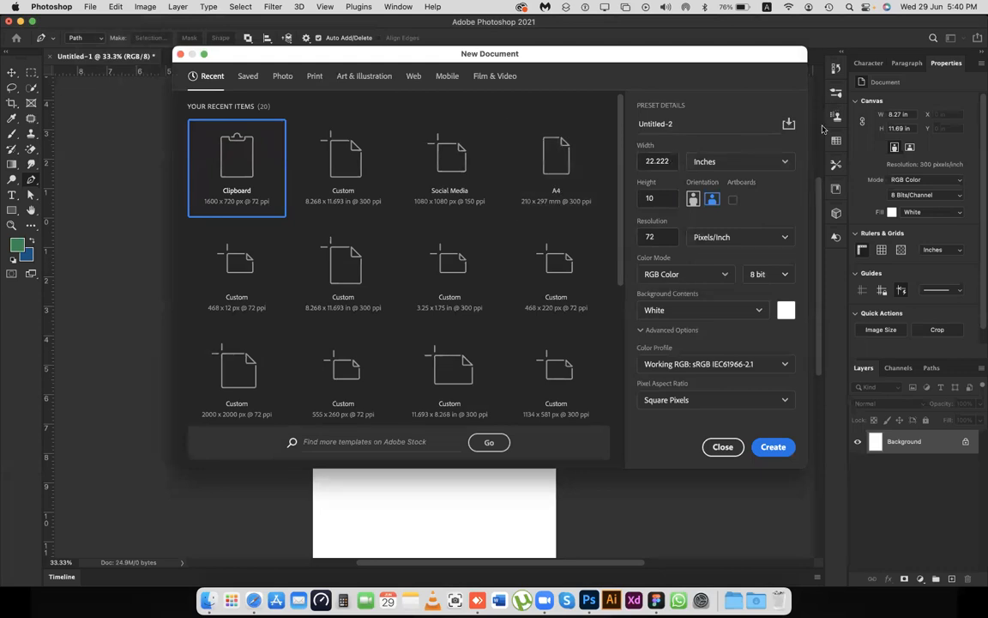
{"action": "key", "text": "Tab"}
{"action": "type", "text": "3"}
{"action": "key", "text": "Tab"}
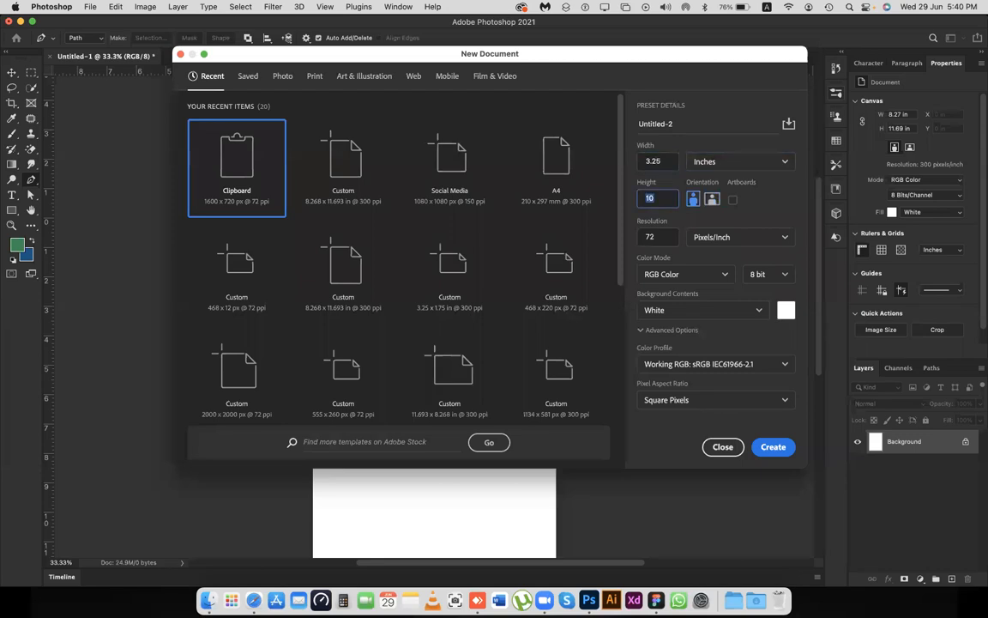
{"action": "type", "text": "1.75"}
{"action": "left_click", "coordinate": [760, 449]}
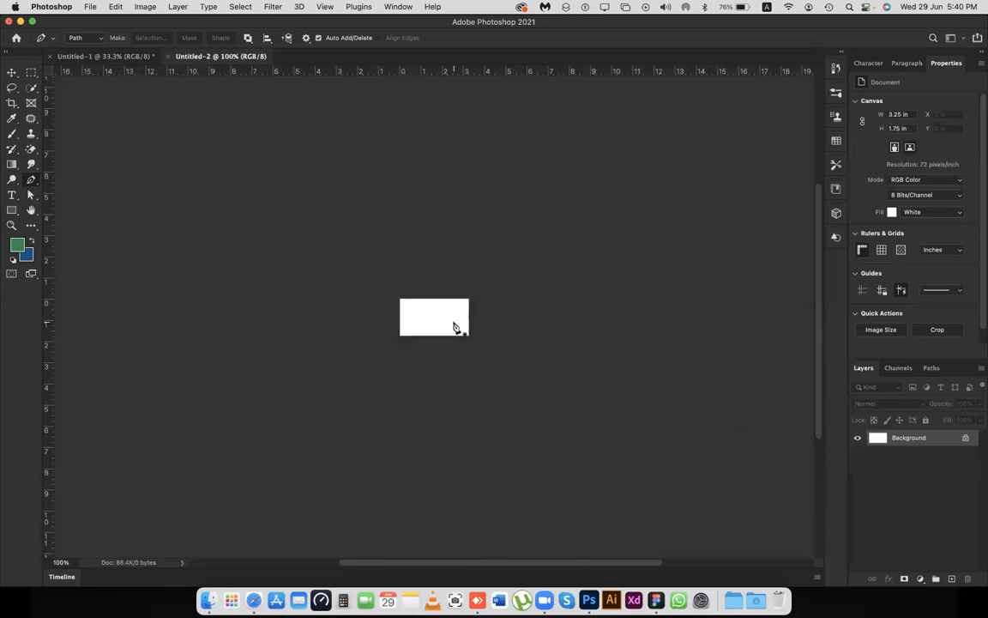
Place guides along all four edges of the white canvas using the Move tool
{"action": "key", "text": "super+0"}
{"action": "key", "text": "v"}
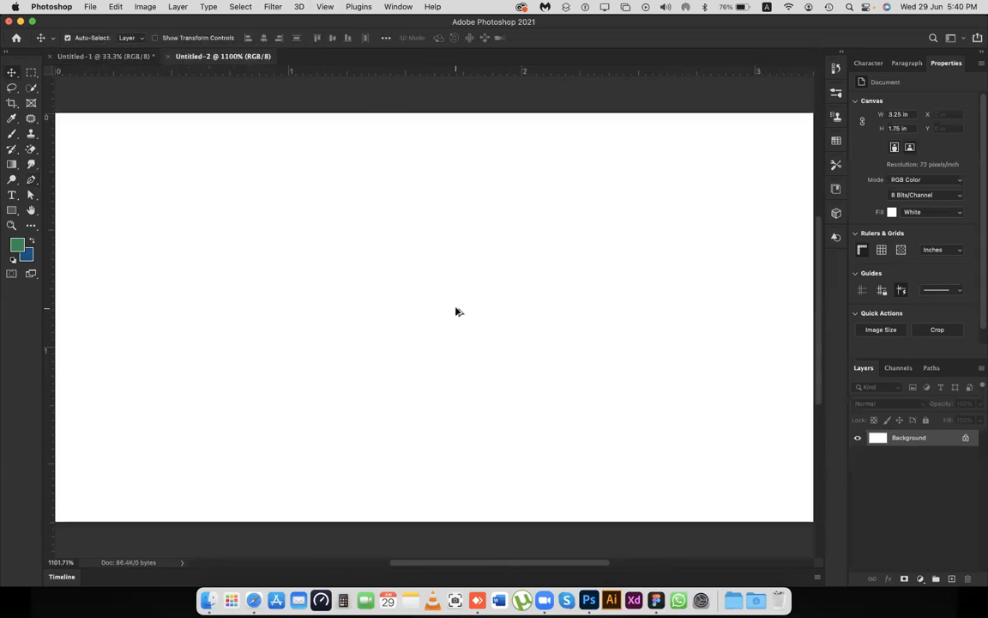
{"action": "scroll", "coordinate": [456, 312], "scroll_direction": "down", "scroll_amount": 5}
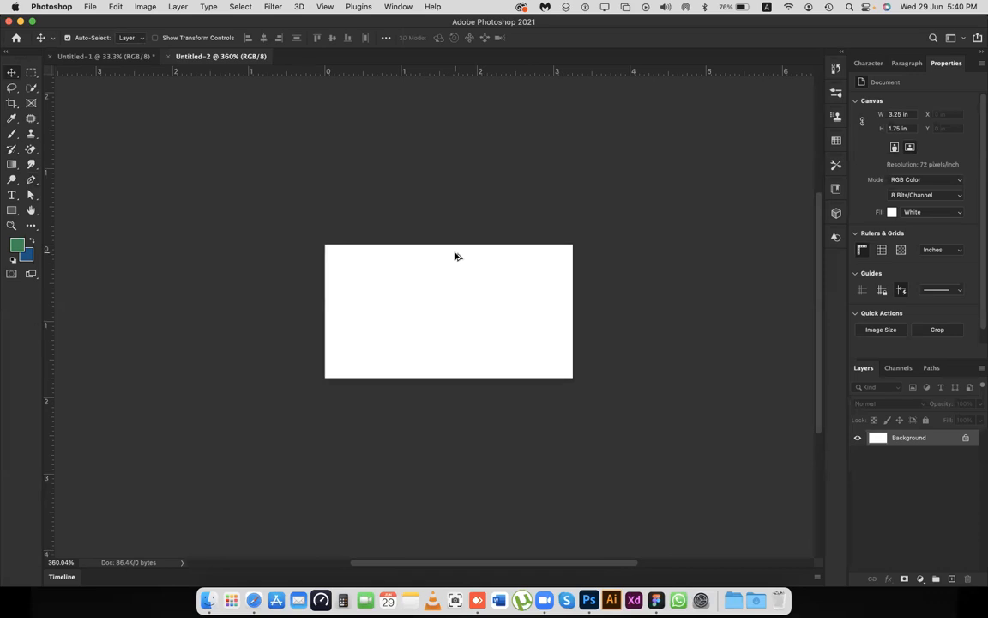
{"action": "scroll", "coordinate": [455, 257], "scroll_direction": "up", "scroll_amount": 3}
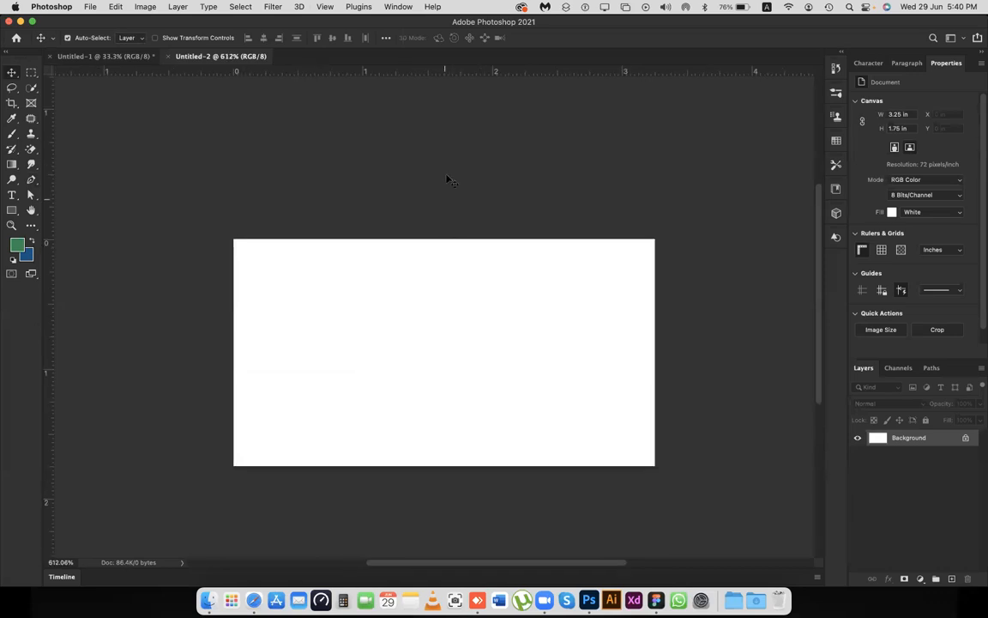
{"action": "left_click_drag", "start_coordinate": [437, 77], "coordinate": [431, 238]}
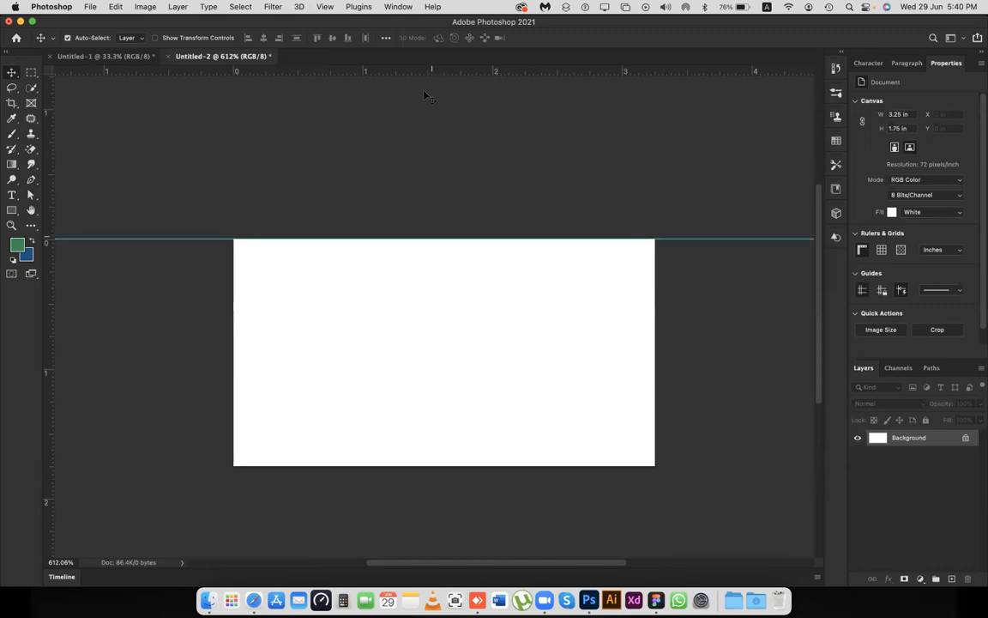
{"action": "left_click_drag", "start_coordinate": [432, 78], "coordinate": [419, 465]}
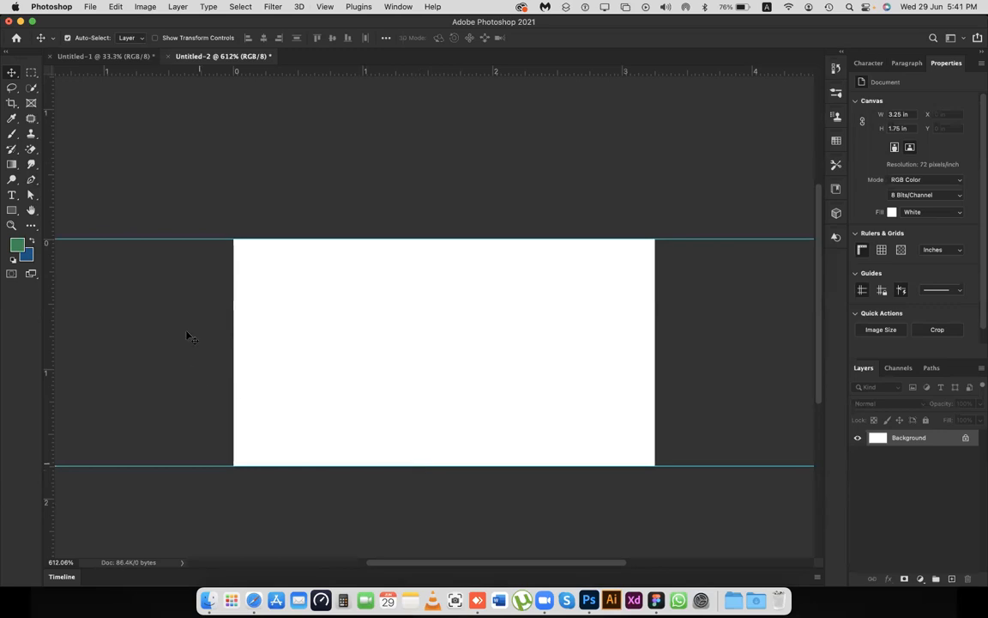
{"action": "left_click_drag", "start_coordinate": [50, 259], "coordinate": [234, 254]}
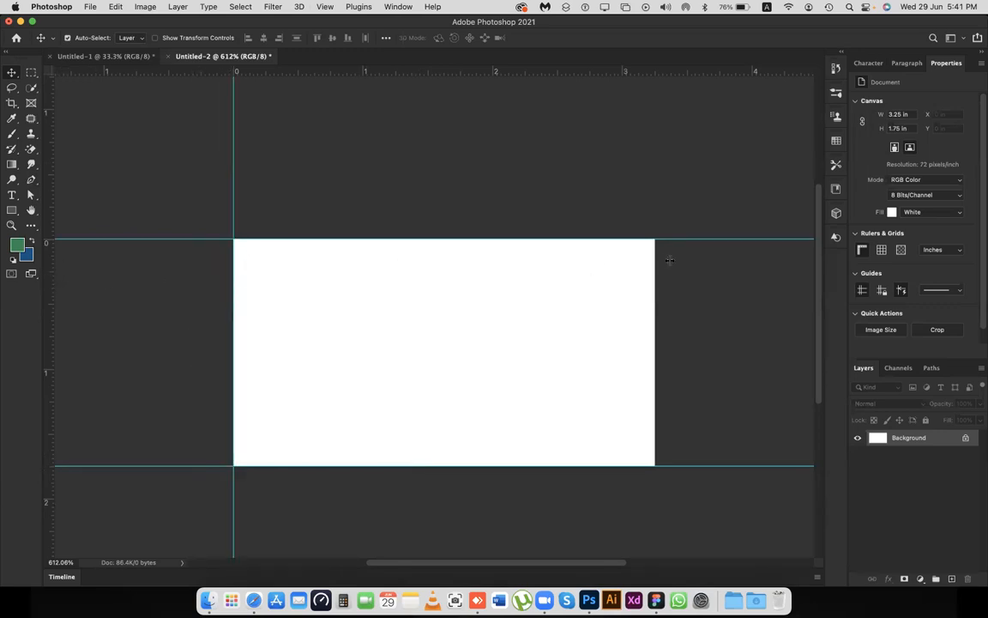
{"action": "left_click_drag", "start_coordinate": [49, 260], "coordinate": [659, 273]}
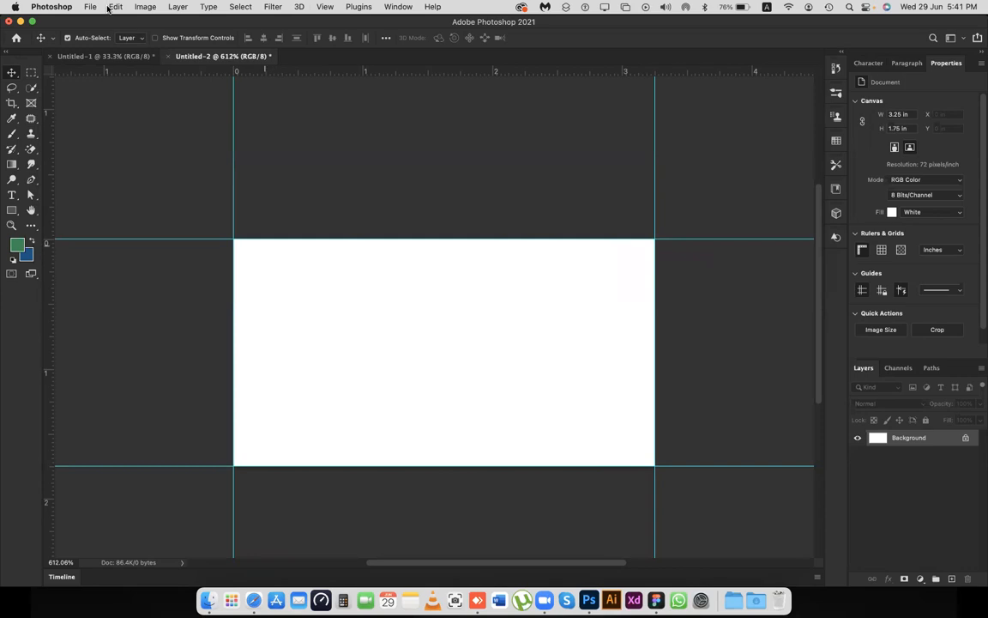
Enlarge the canvas by a relative 0.25 inches in width and height from the centre, with the green extension colour
{"action": "left_click", "coordinate": [144, 10]}
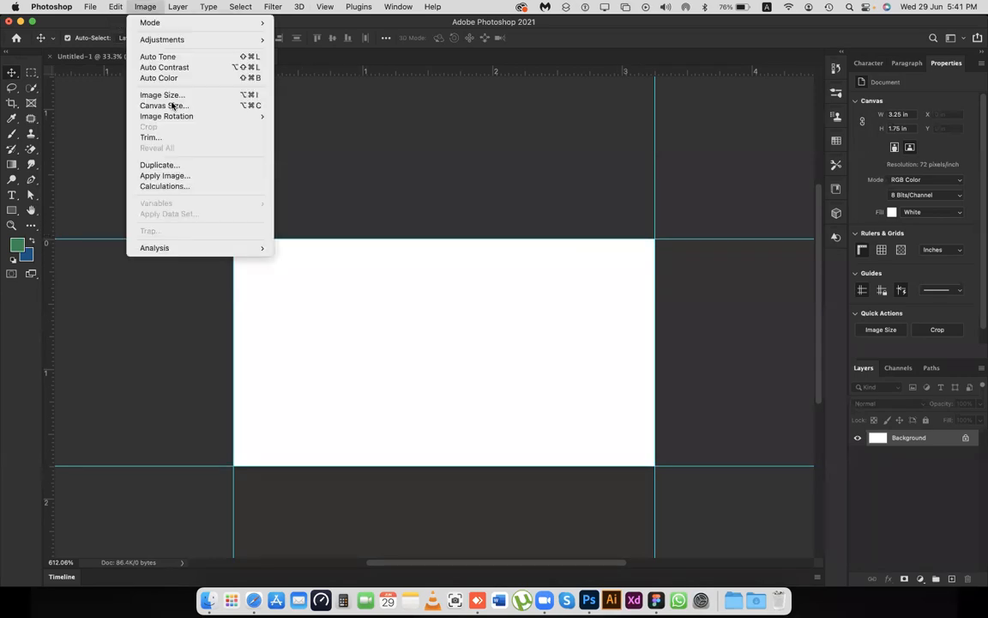
{"action": "key", "text": "Return"}
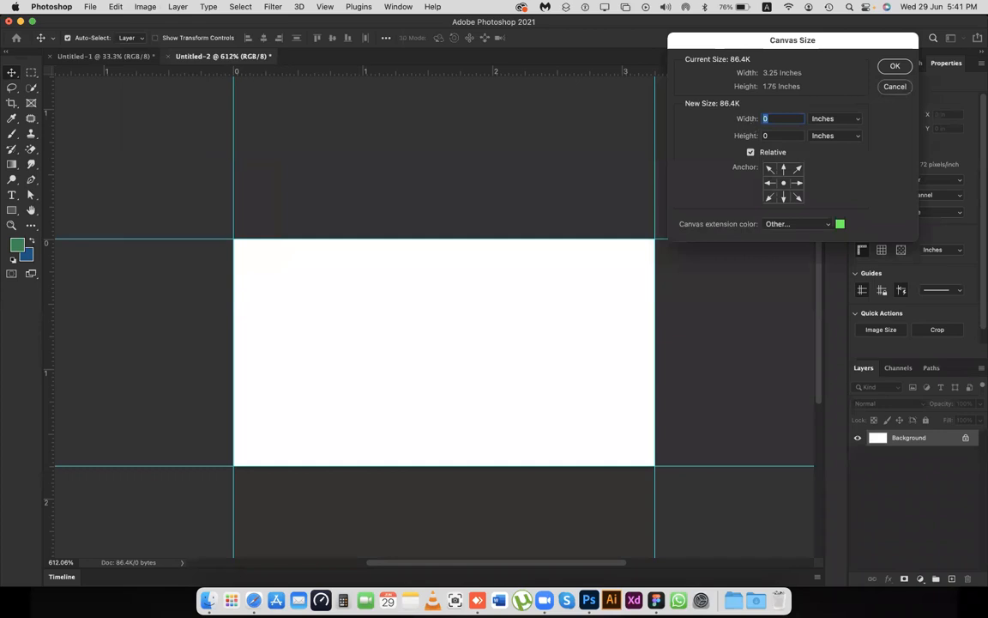
{"action": "type", "text": "0.25"}
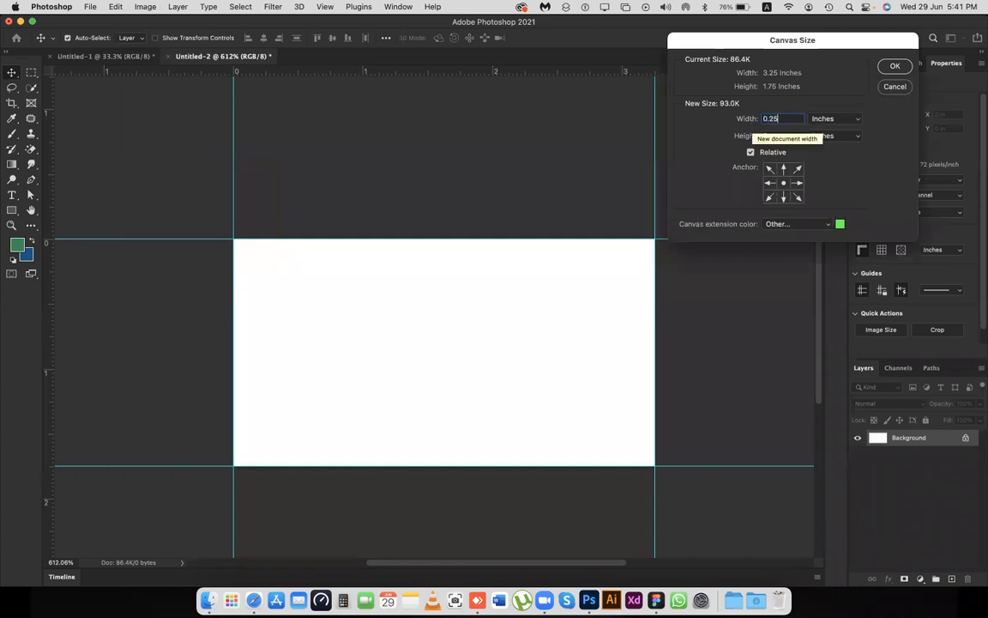
{"action": "key", "text": "Tab"}
{"action": "type", "text": "0.25"}
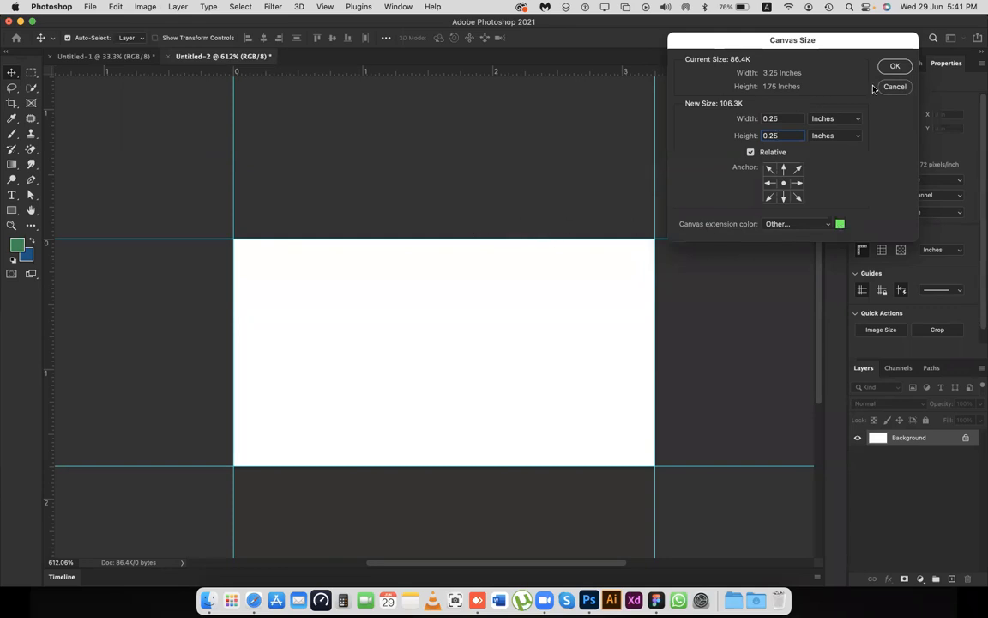
{"action": "left_click", "coordinate": [895, 69]}
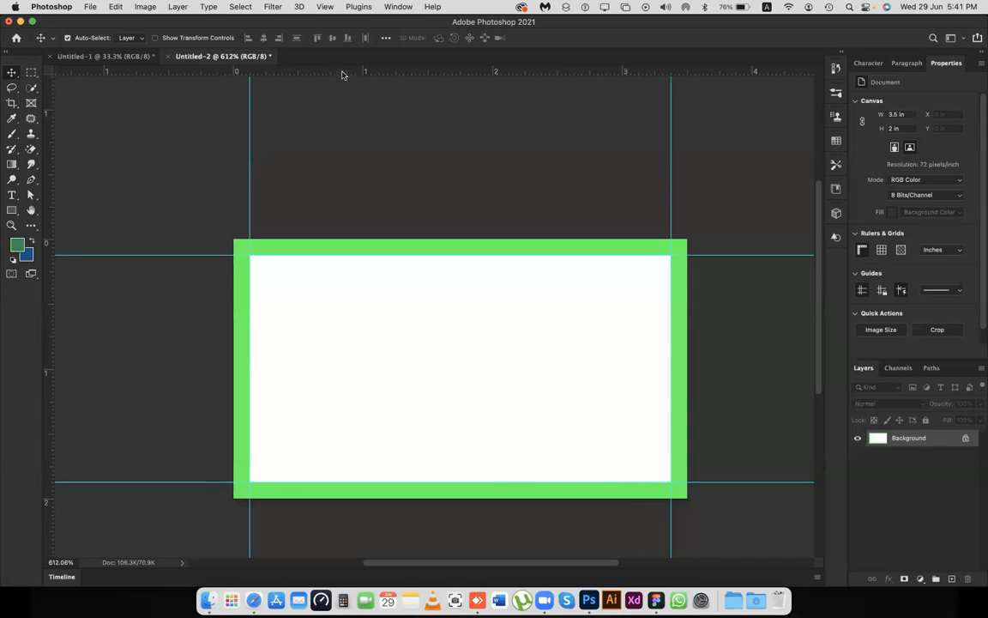
Place four more guides along the outer edges of the green border
{"action": "left_click_drag", "start_coordinate": [342, 75], "coordinate": [305, 242]}
{"action": "left_click_drag", "start_coordinate": [343, 68], "coordinate": [384, 498]}
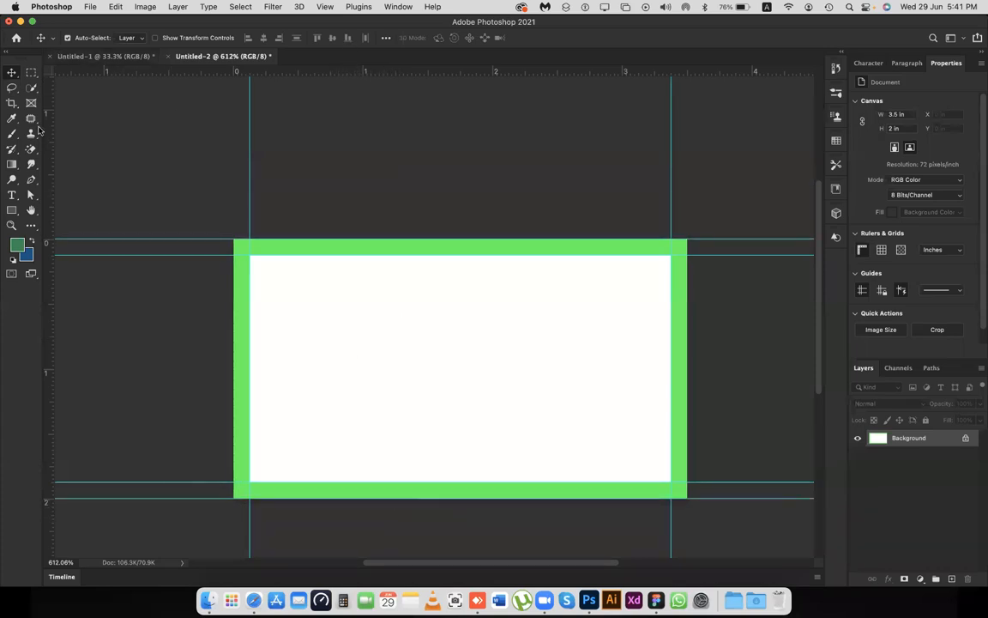
{"action": "left_click_drag", "start_coordinate": [45, 133], "coordinate": [233, 99]}
{"action": "left_click_drag", "start_coordinate": [44, 133], "coordinate": [689, 168]}
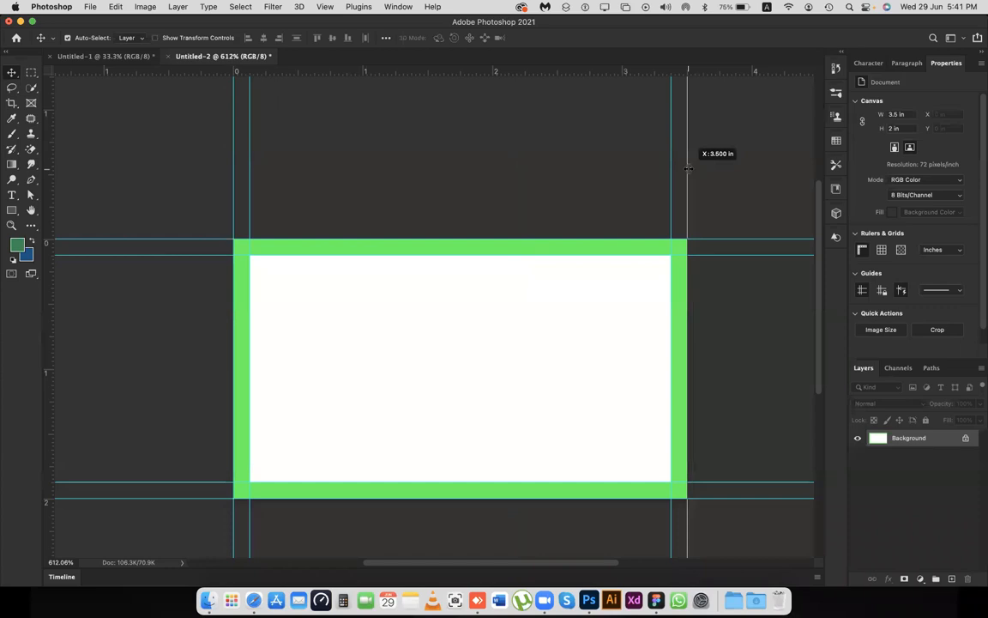
{"action": "left_click_drag", "start_coordinate": [689, 168], "coordinate": [688, 168]}
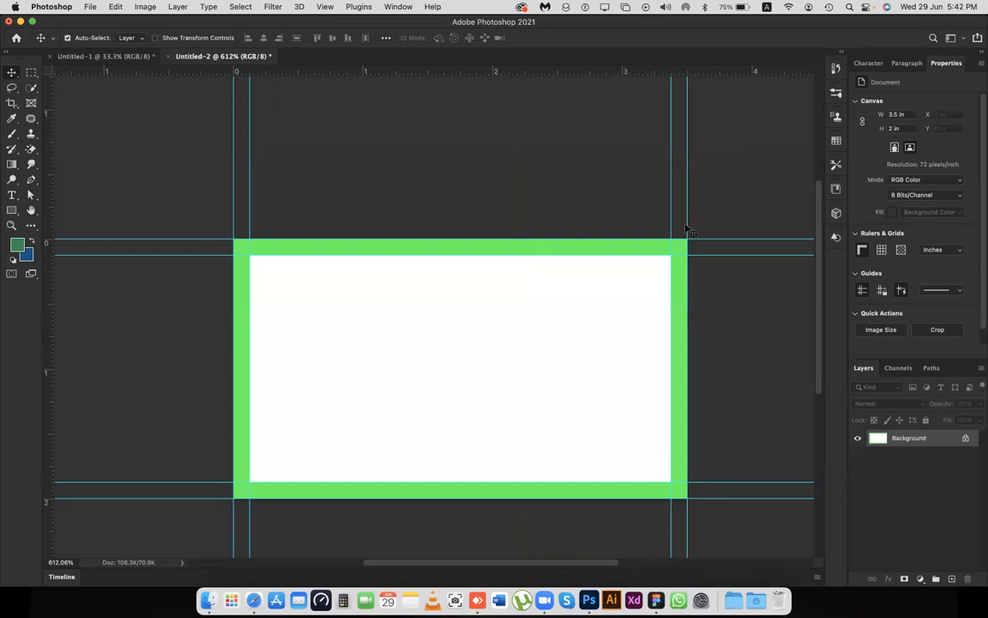
Enlarge the canvas by another relative 0.25 inches in width and height, with the near-black extension colour 0f1310
{"action": "left_click", "coordinate": [145, 6]}
{"action": "left_click", "coordinate": [163, 103]}
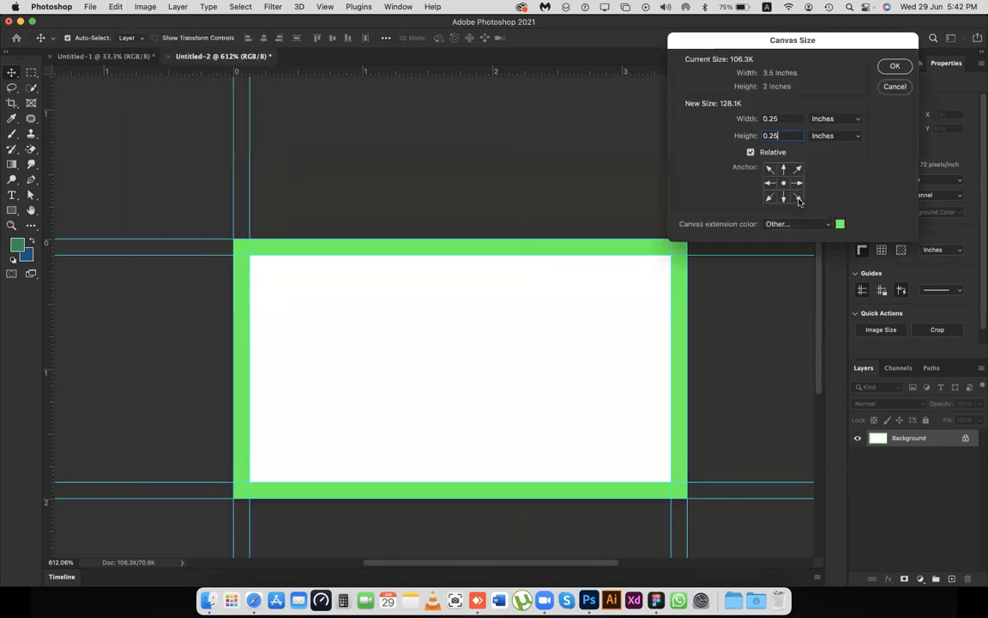
{"action": "left_click", "coordinate": [840, 224]}
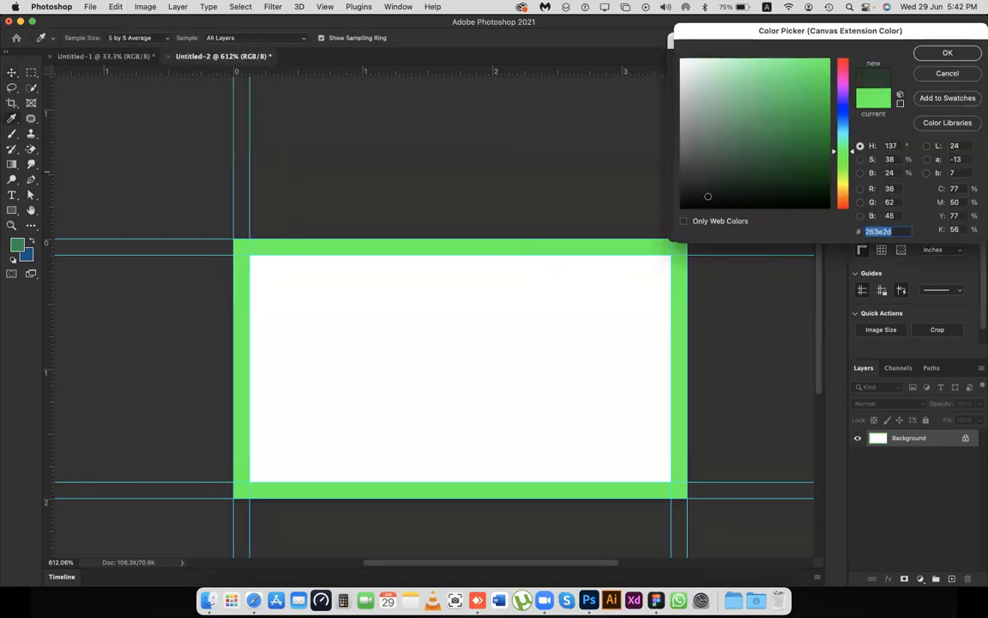
{"action": "left_click", "coordinate": [708, 196]}
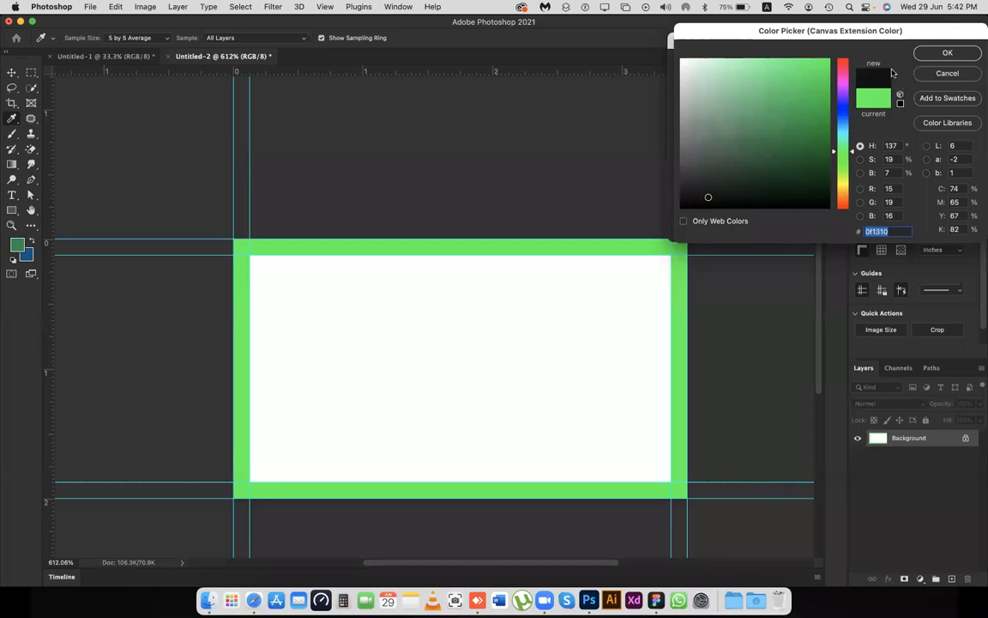
{"action": "key", "text": "Return"}
{"action": "key", "text": "Return"}
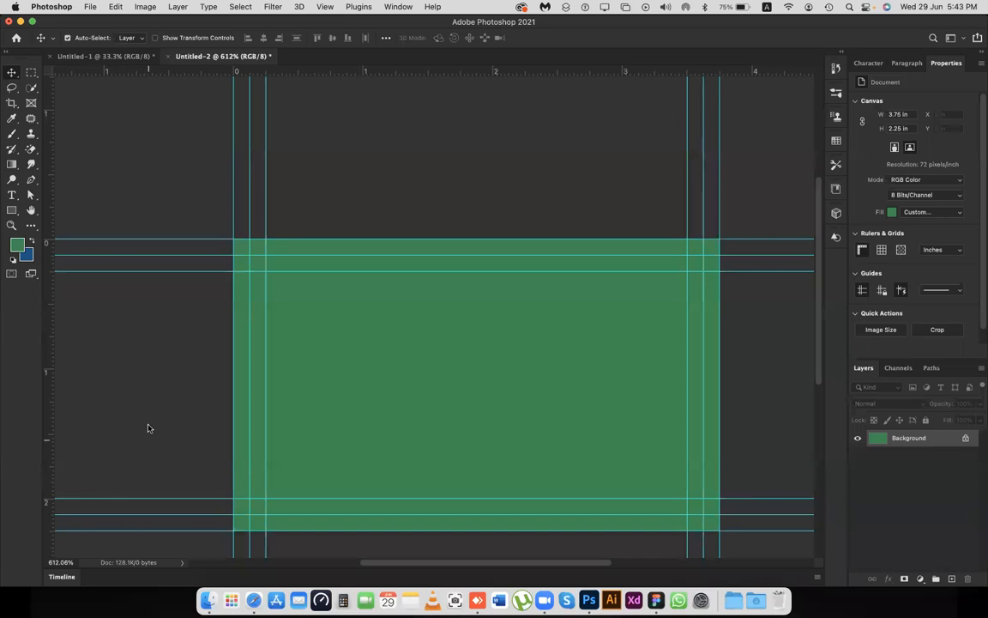
Return to the Untitled-1 document and open the file ali 12345.psd from the Desktop folder in Finder
{"action": "left_click", "coordinate": [114, 58]}
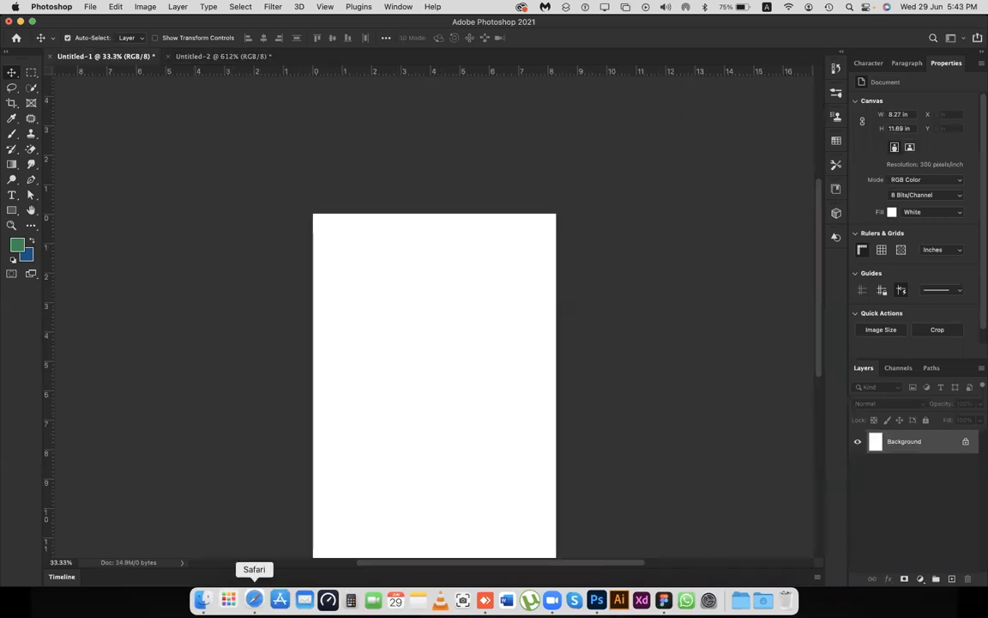
{"action": "left_click", "coordinate": [203, 600]}
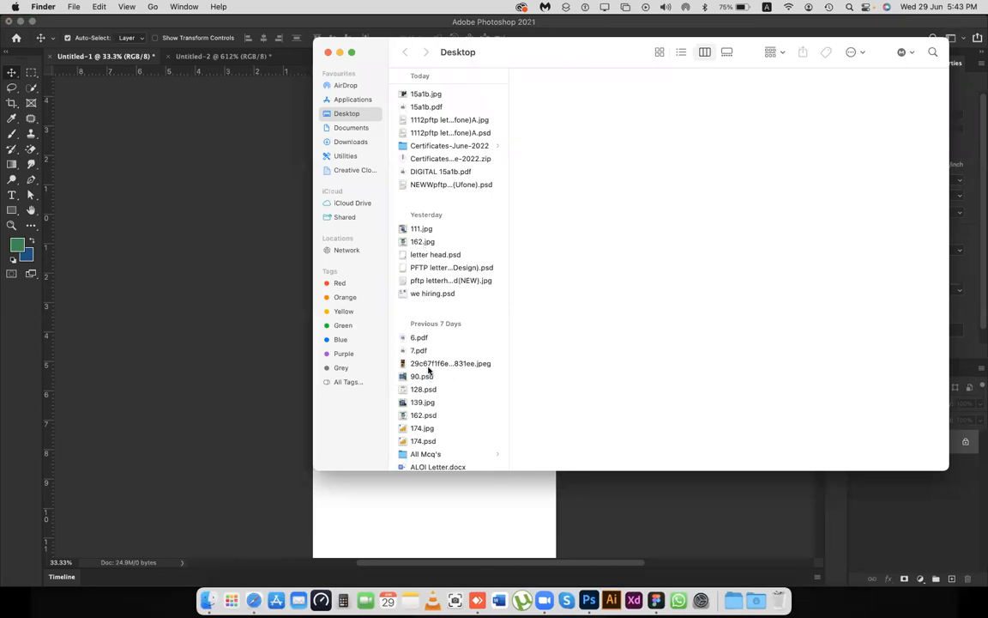
{"action": "scroll", "coordinate": [429, 369], "scroll_direction": "down", "scroll_amount": 5}
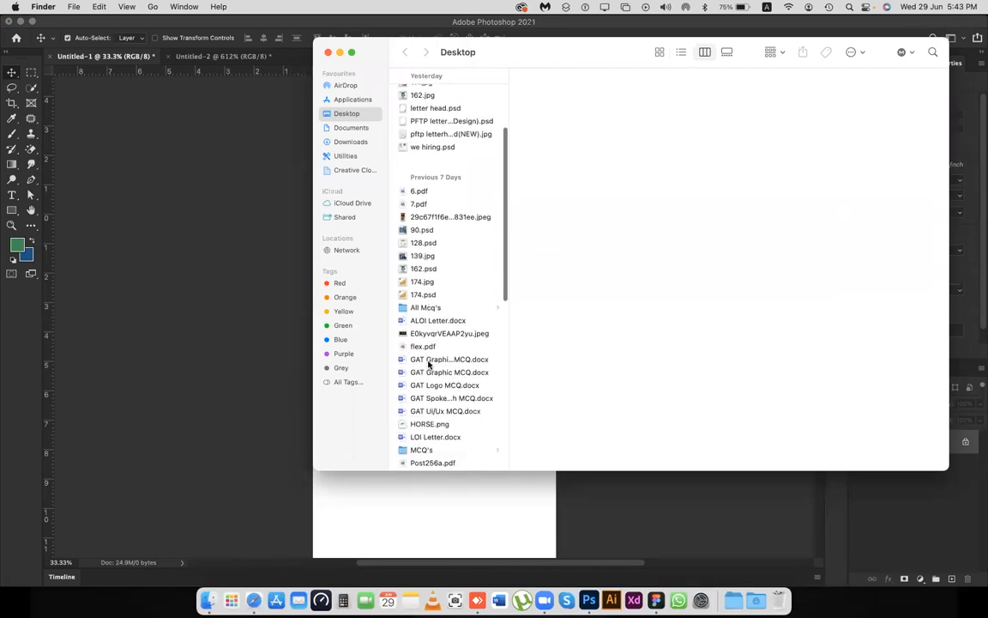
{"action": "scroll", "coordinate": [429, 364], "scroll_direction": "down", "scroll_amount": 6}
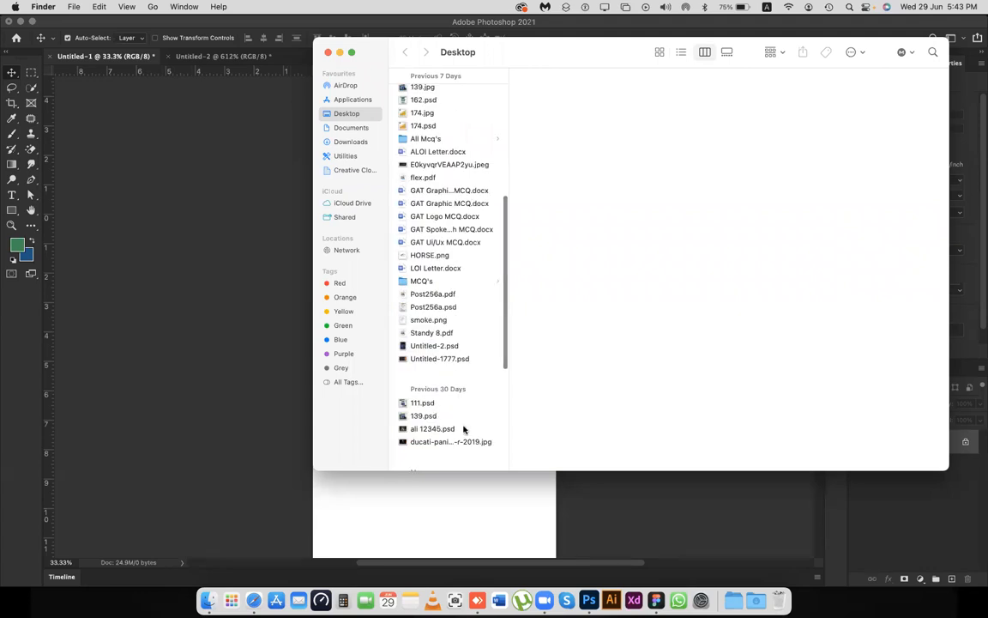
{"action": "double_click", "coordinate": [464, 428]}
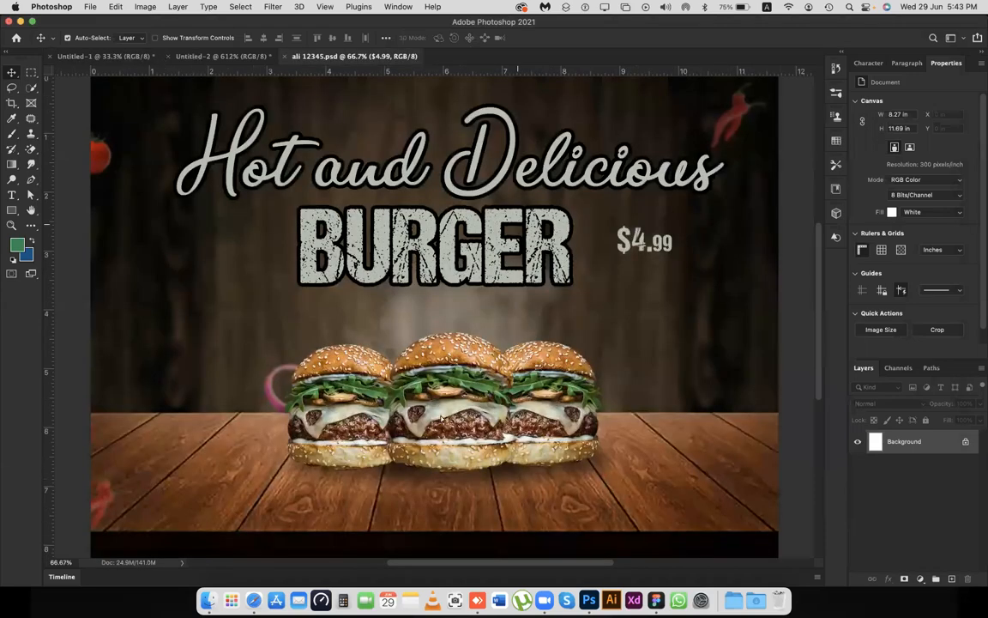
Copy the middle burger into the Untitled-1 page, scaled up to about 4.35 × 4.54 inches, and delete its Brush Shadow layer
{"action": "left_click_drag", "start_coordinate": [433, 418], "coordinate": [451, 376]}
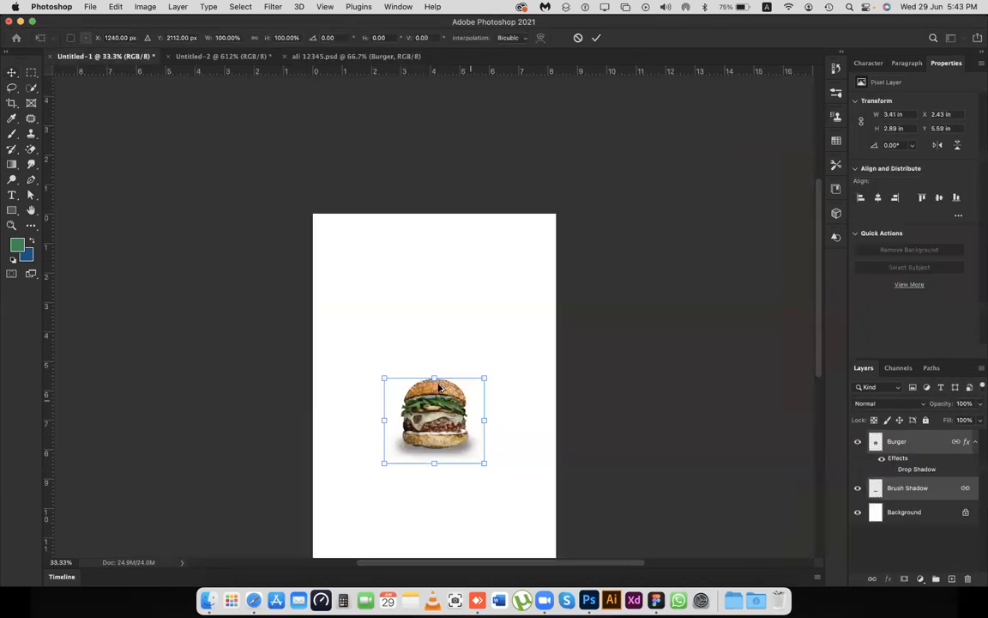
{"action": "left_click_drag", "start_coordinate": [752, 421], "coordinate": [774, 427]}
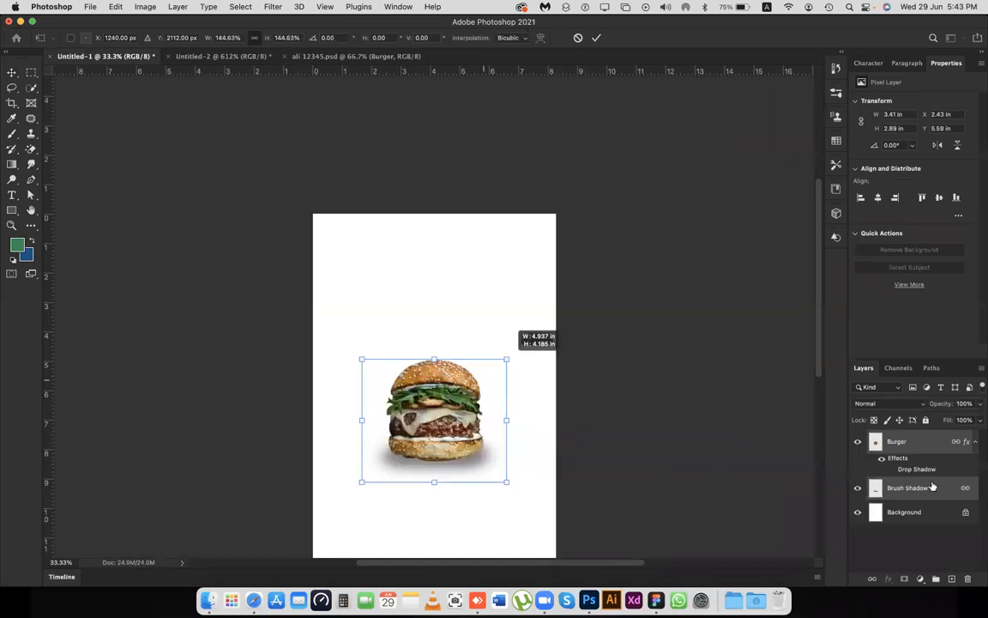
{"action": "key", "text": "Return"}
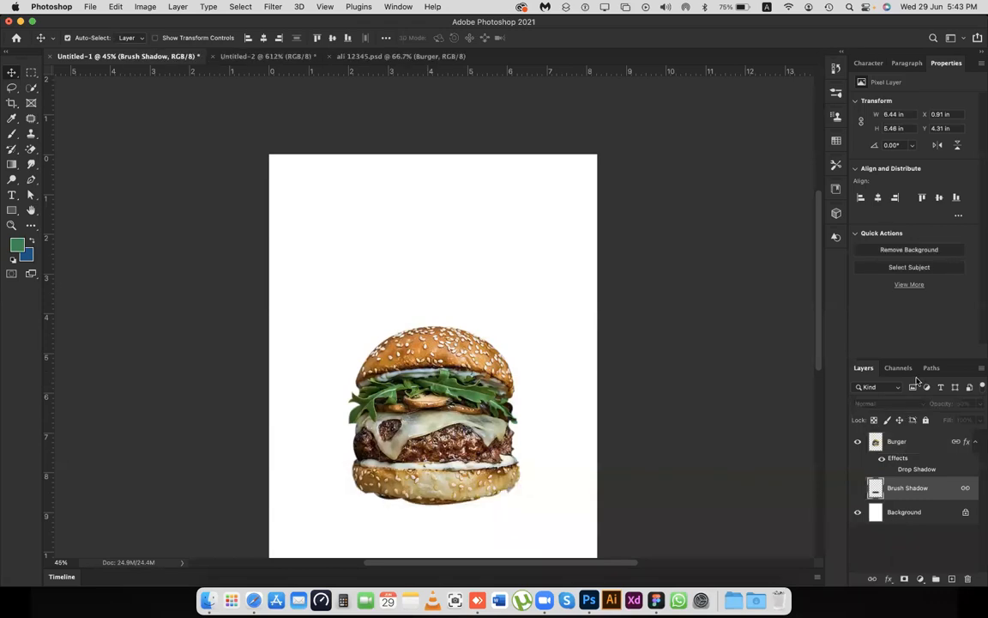
{"action": "key", "text": "Delete"}
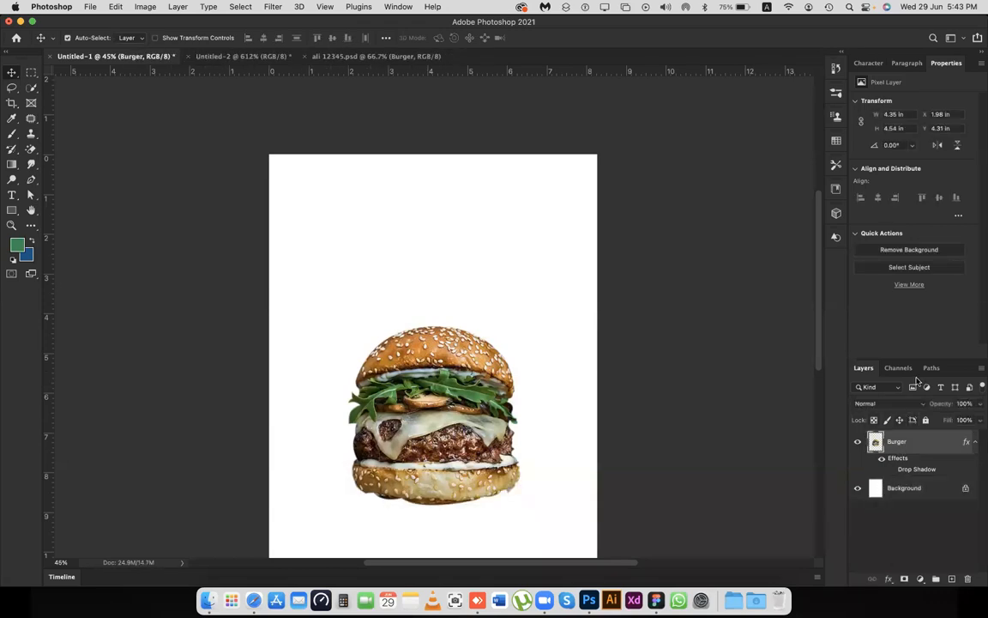
Trace a closed Pen tool path around the upper part of the burger, following the bun and crossing the patty
{"action": "scroll", "coordinate": [404, 281], "scroll_direction": "right", "scroll_amount": 2}
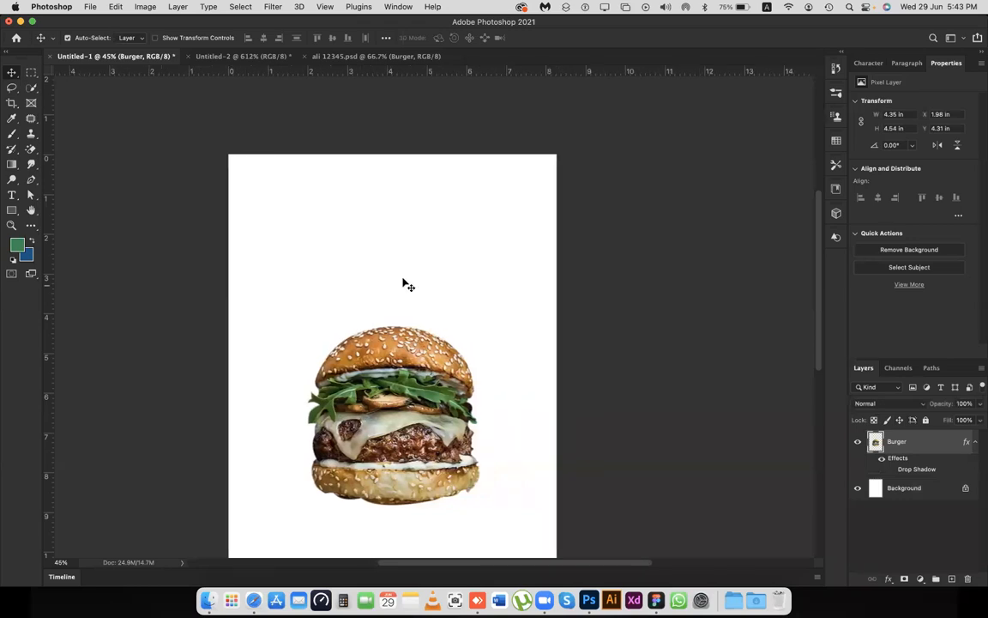
{"action": "scroll", "coordinate": [444, 282], "scroll_direction": "left", "scroll_amount": 4}
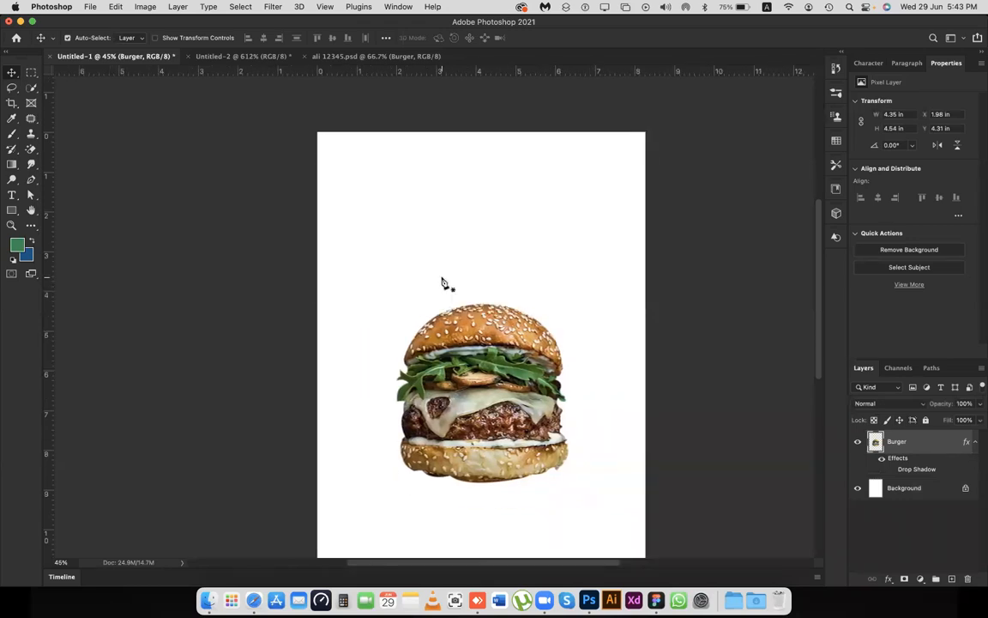
{"action": "key", "text": "p"}
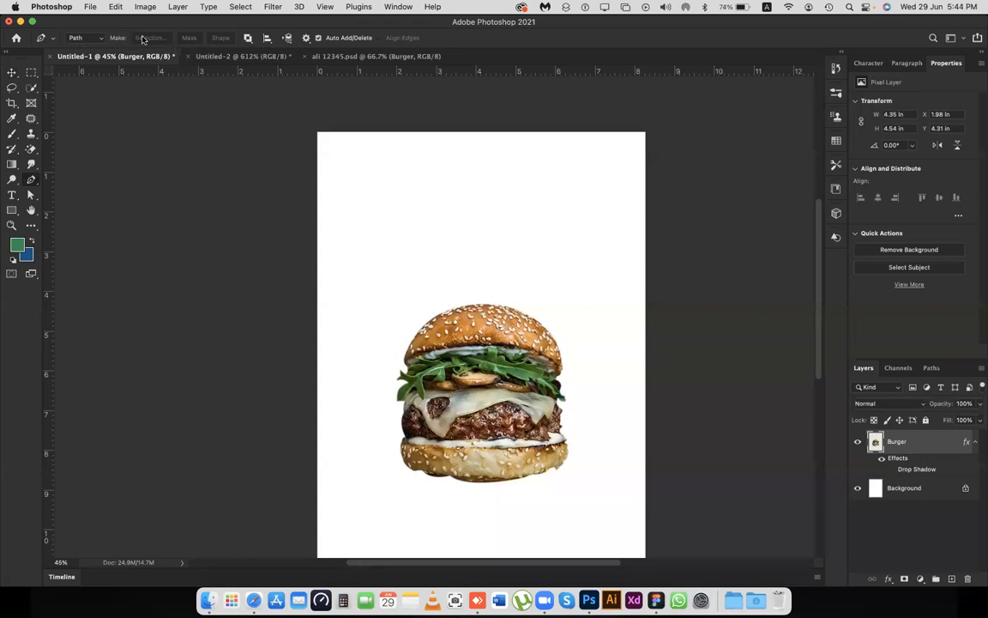
{"action": "left_click", "coordinate": [247, 38]}
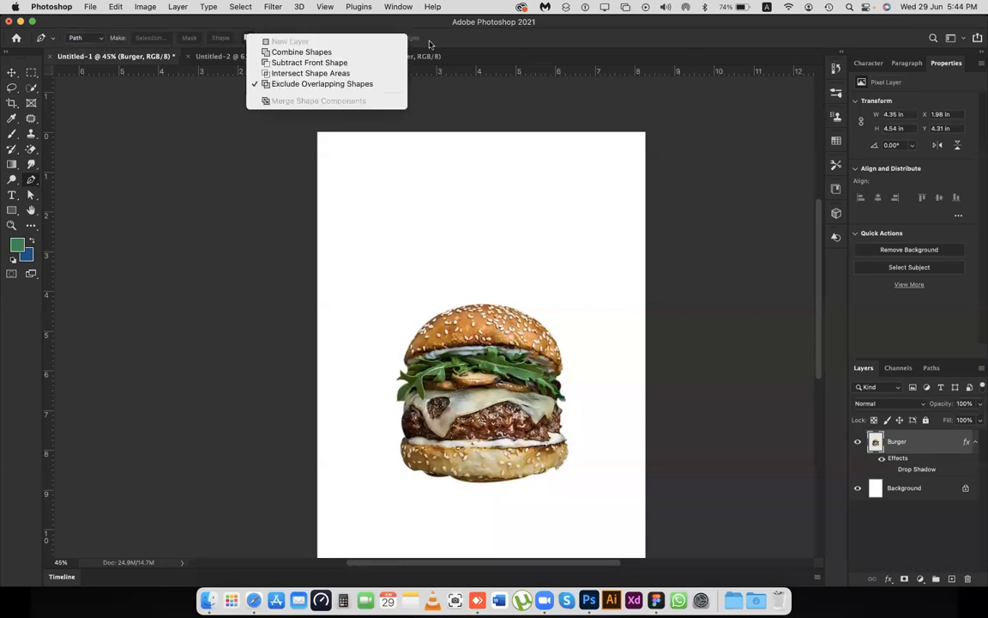
{"action": "left_click", "coordinate": [69, 107]}
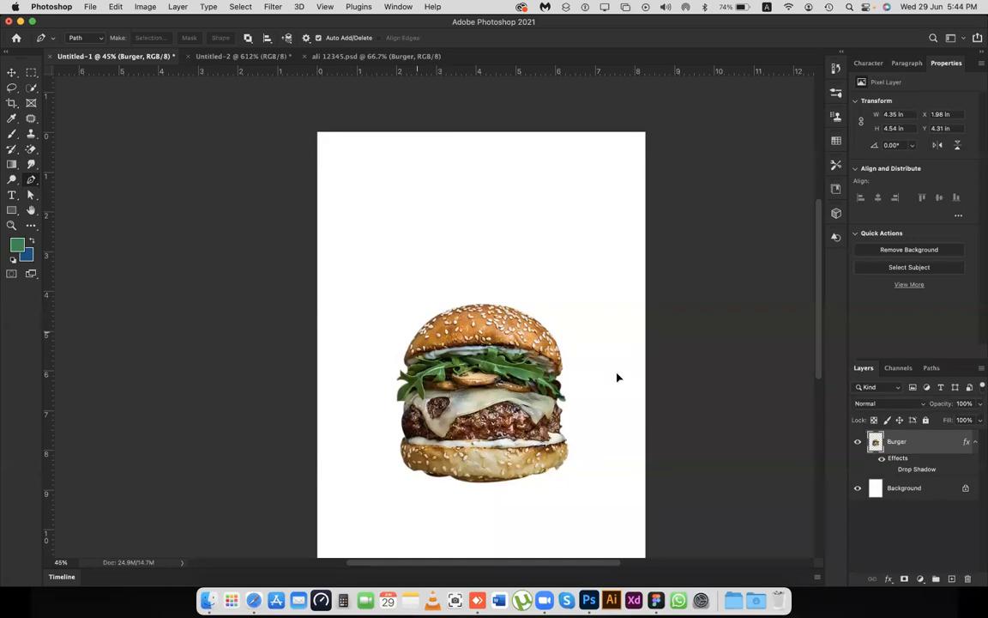
{"action": "left_click_drag", "start_coordinate": [543, 325], "coordinate": [624, 376]}
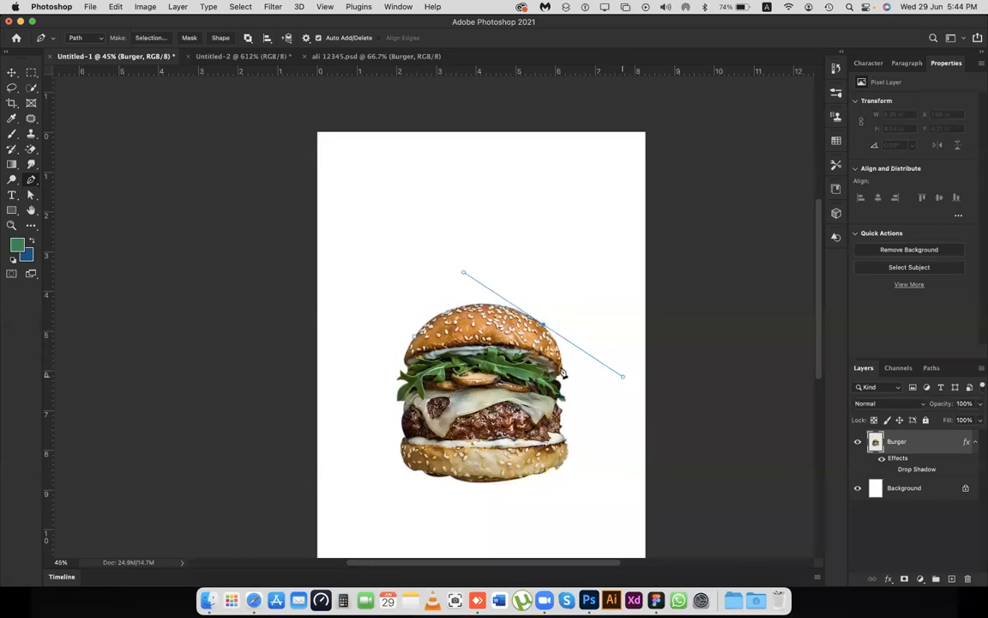
{"action": "left_click", "coordinate": [561, 367]}
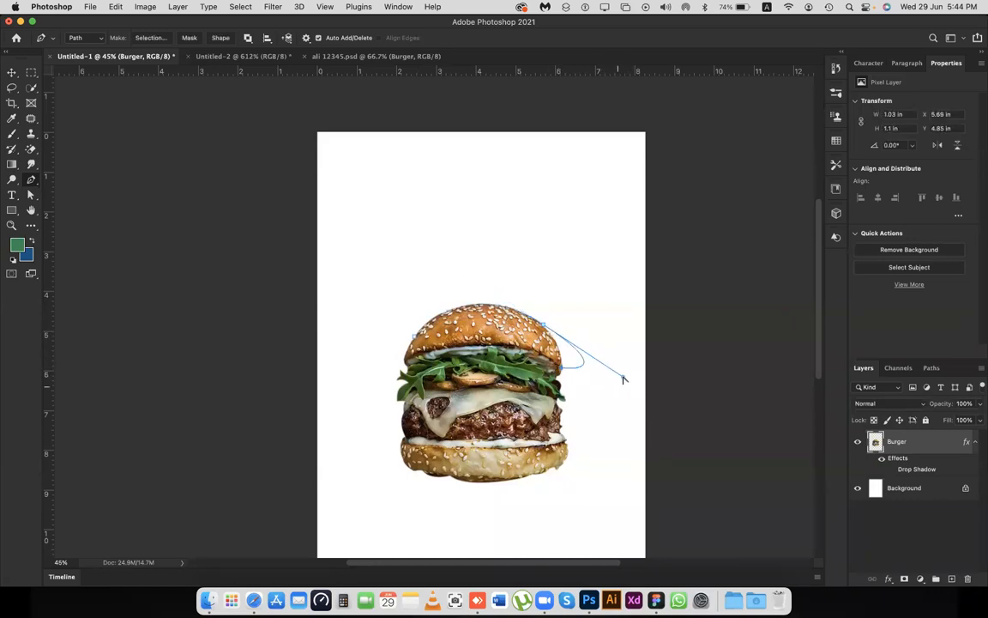
{"action": "left_click_drag", "start_coordinate": [623, 376], "coordinate": [562, 331]}
{"action": "left_click_drag", "start_coordinate": [407, 381], "coordinate": [404, 348]}
{"action": "left_click", "coordinate": [415, 336]}
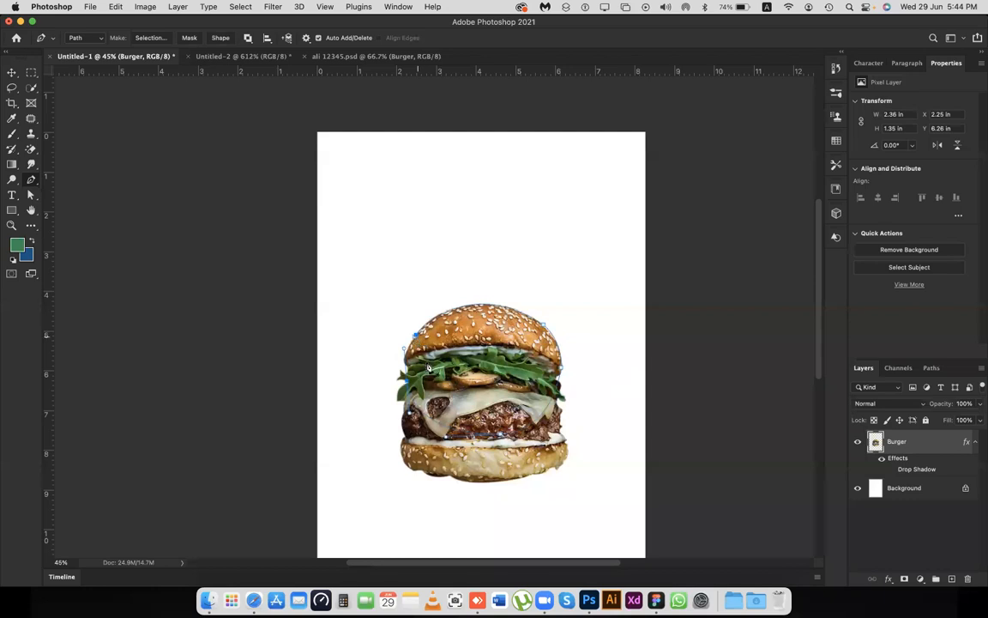
Convert the path into a new anti-aliased selection with a feather radius of 3 pixels
{"action": "scroll", "coordinate": [415, 339], "scroll_direction": "up", "scroll_amount": 3}
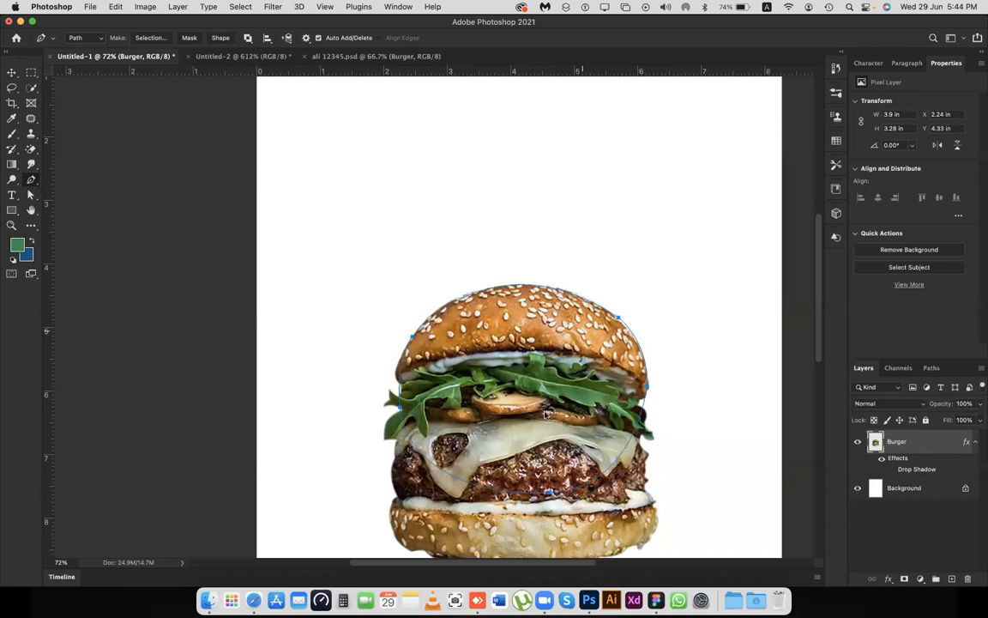
{"action": "right_click", "coordinate": [547, 358]}
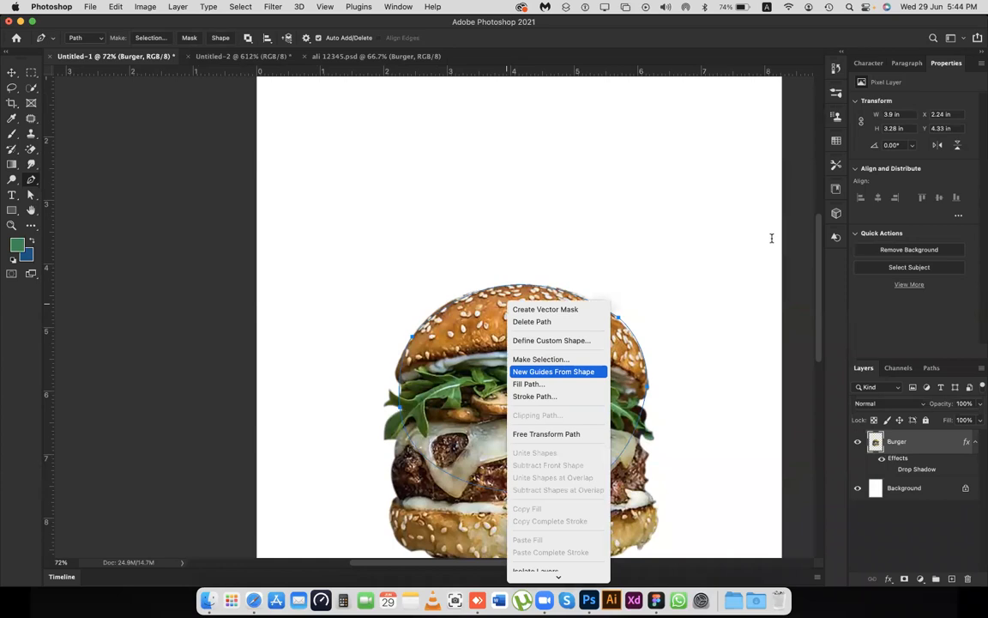
{"action": "key", "text": "Up"}
{"action": "key", "text": "Return"}
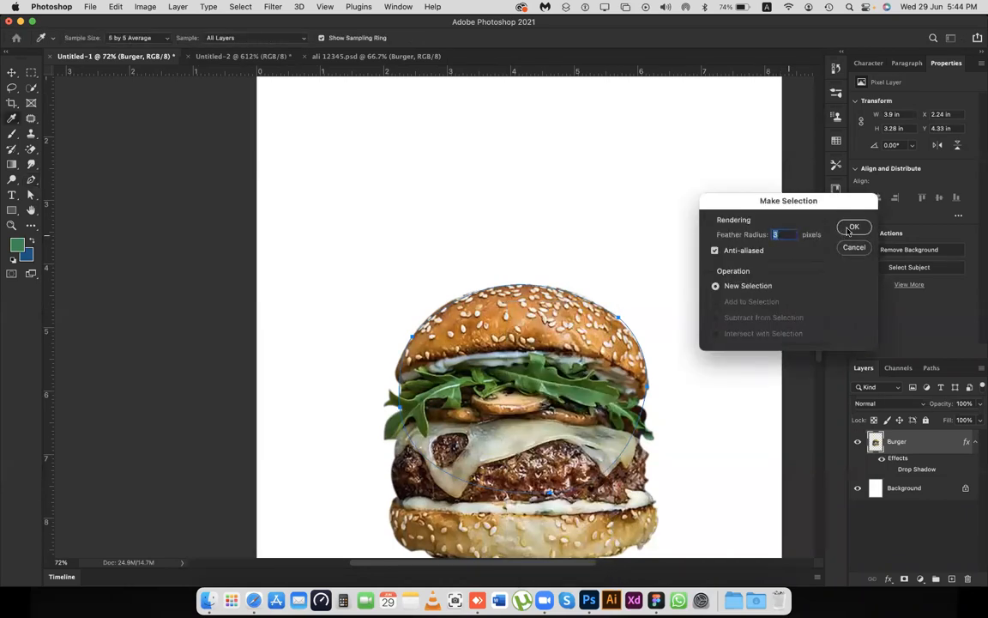
{"action": "key", "text": "Return"}
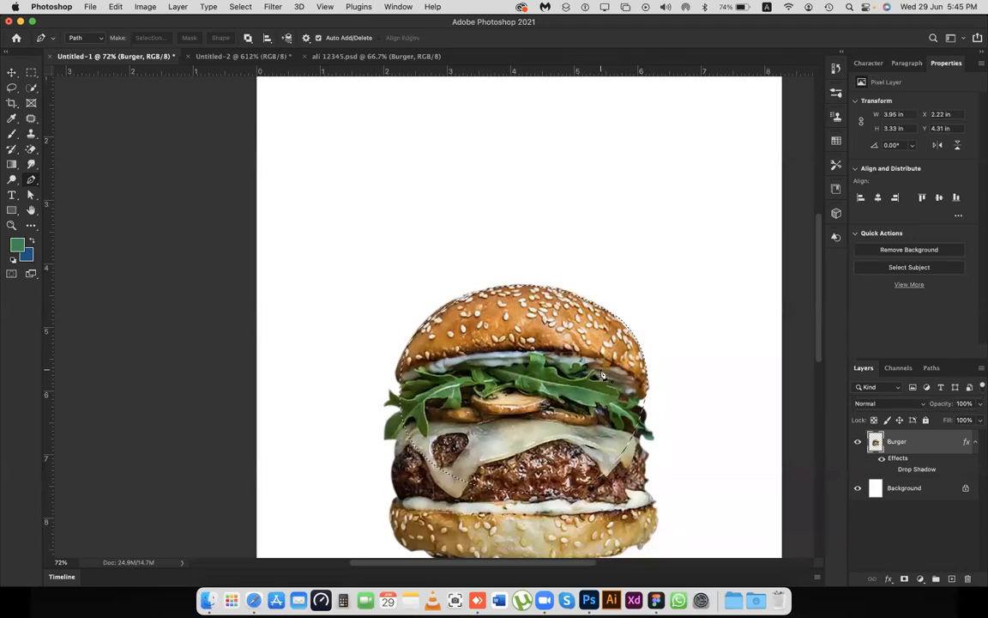
Copy the selected part of the burger to a new layer and hide the original Burger layer
{"action": "key", "text": "ctrl+j"}
{"action": "left_click", "coordinate": [858, 487]}
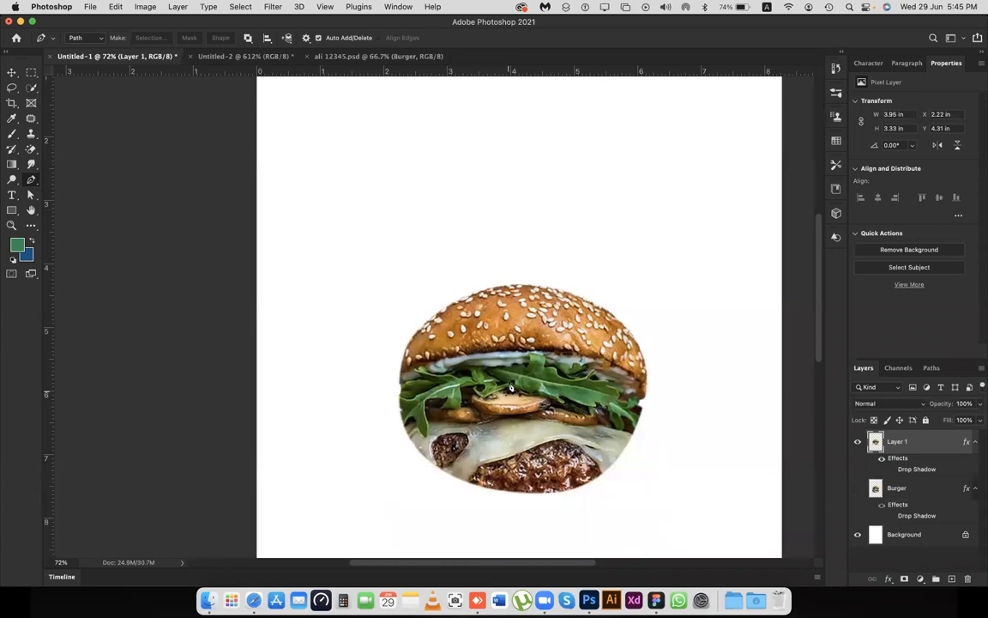
Move the burger cut-out up and slightly right on the page with the Move tool
{"action": "left_click_drag", "start_coordinate": [506, 386], "coordinate": [589, 208]}
{"action": "key", "text": "ctrl+z"}
{"action": "key", "text": "v"}
{"action": "left_click_drag", "start_coordinate": [556, 300], "coordinate": [445, 234]}
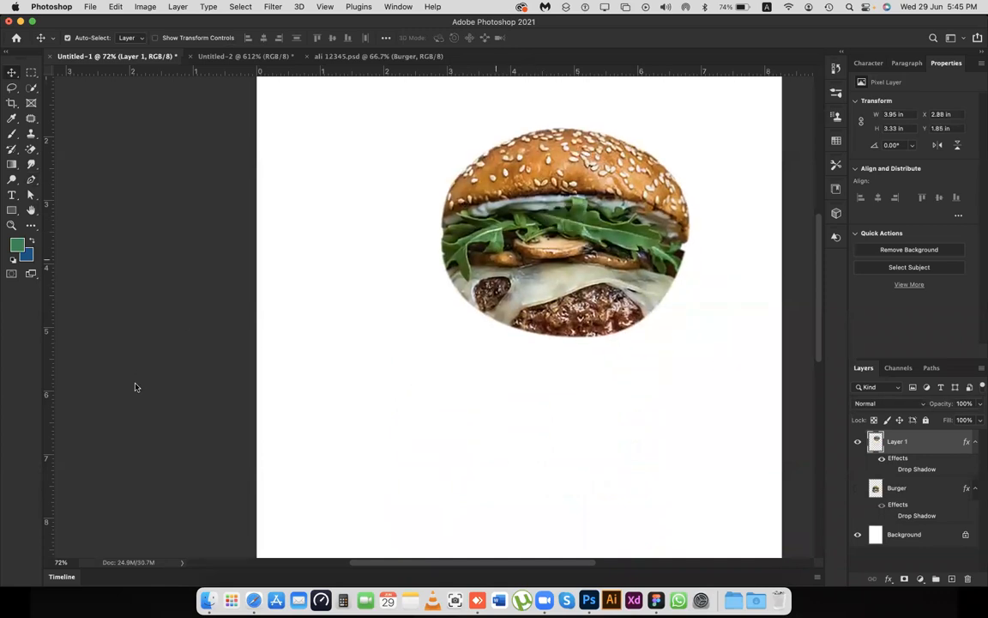
Delete the burger cut-out layer and show the original Burger layer again
{"action": "key", "text": "Delete"}
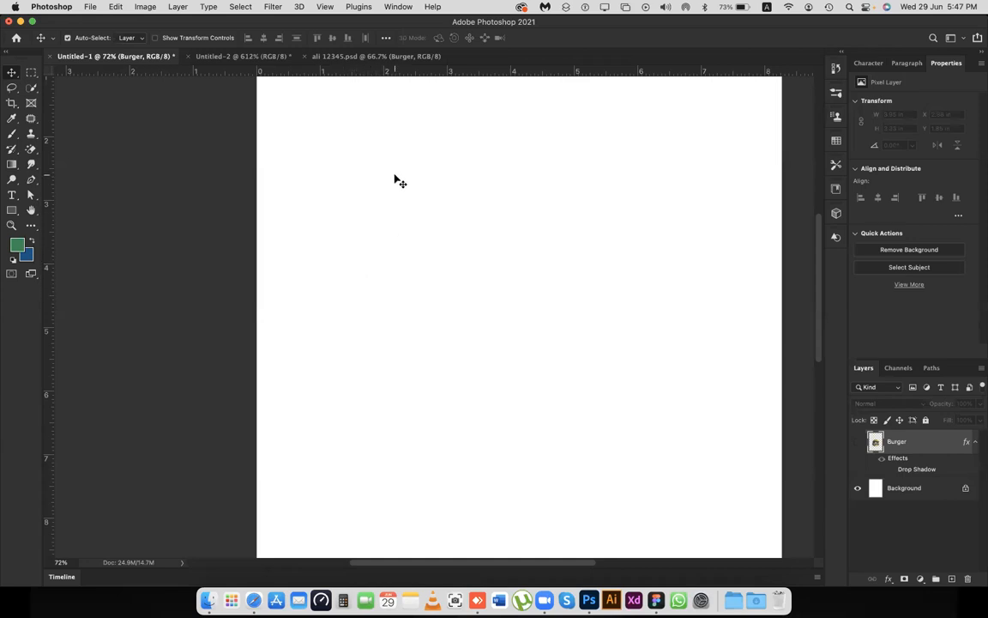
{"action": "left_click", "coordinate": [371, 273]}
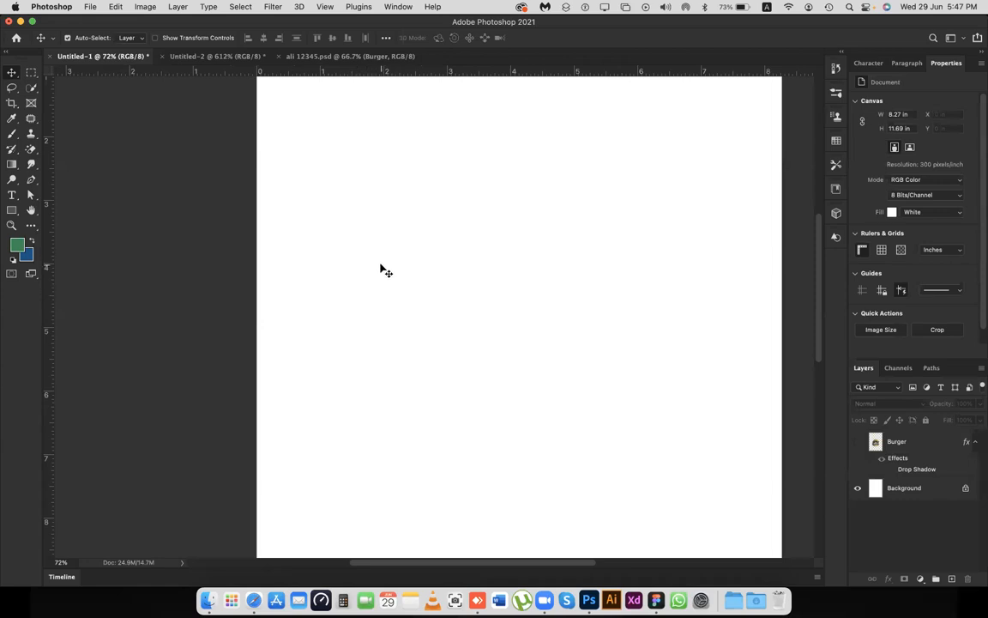
{"action": "left_click", "coordinate": [863, 443]}
{"action": "left_click", "coordinate": [858, 442]}
Trace a closed Pen tool path from the bun's left edge over its top and back through the cheese and patty
{"action": "left_click_drag", "start_coordinate": [504, 305], "coordinate": [504, 241]}
{"action": "key", "text": "p"}
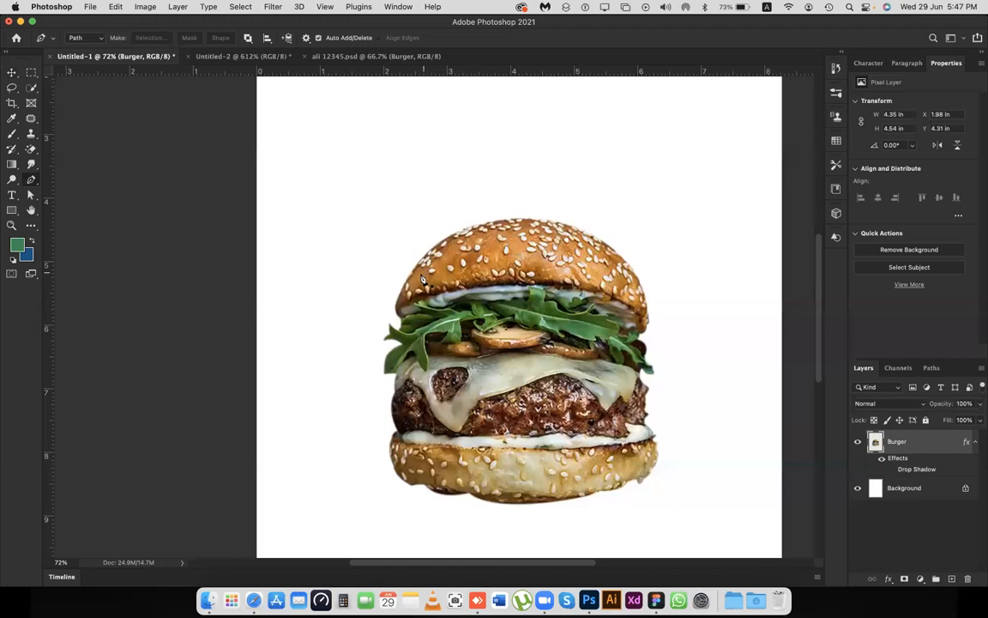
{"action": "left_click", "coordinate": [410, 274]}
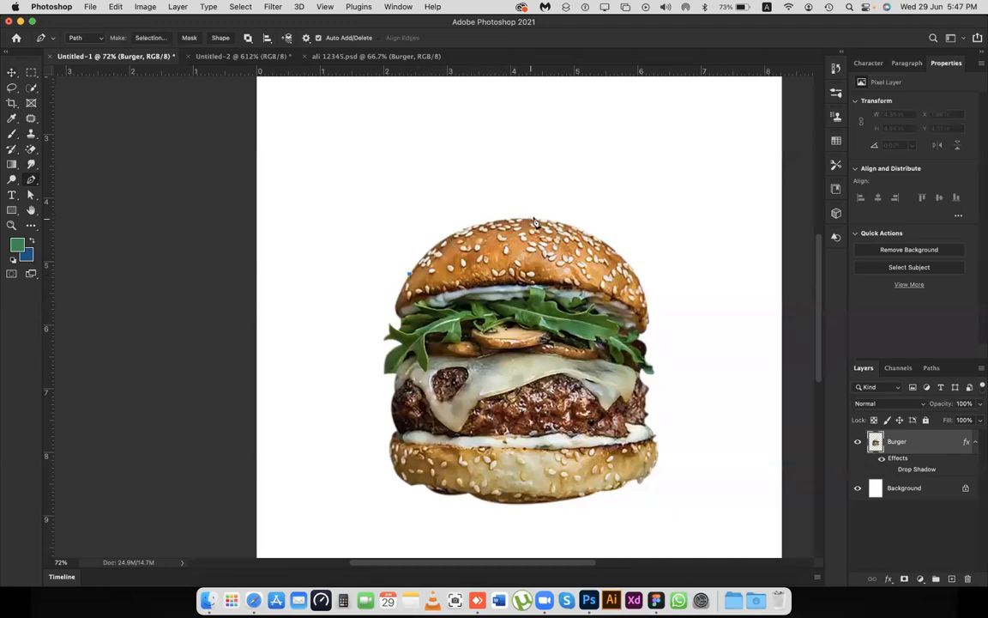
{"action": "left_click_drag", "start_coordinate": [535, 220], "coordinate": [616, 236]}
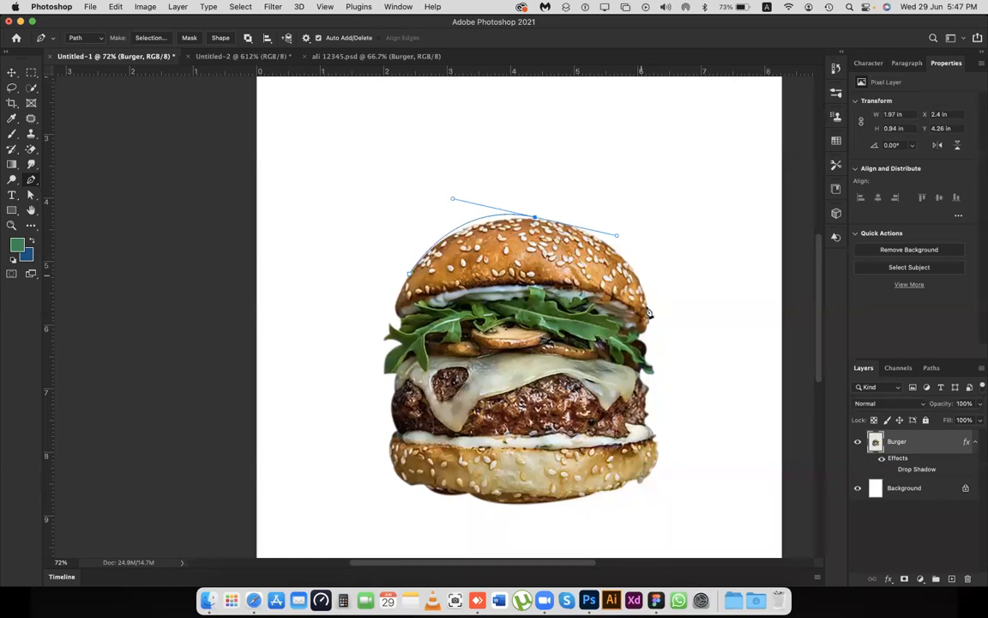
{"action": "left_click", "coordinate": [648, 307]}
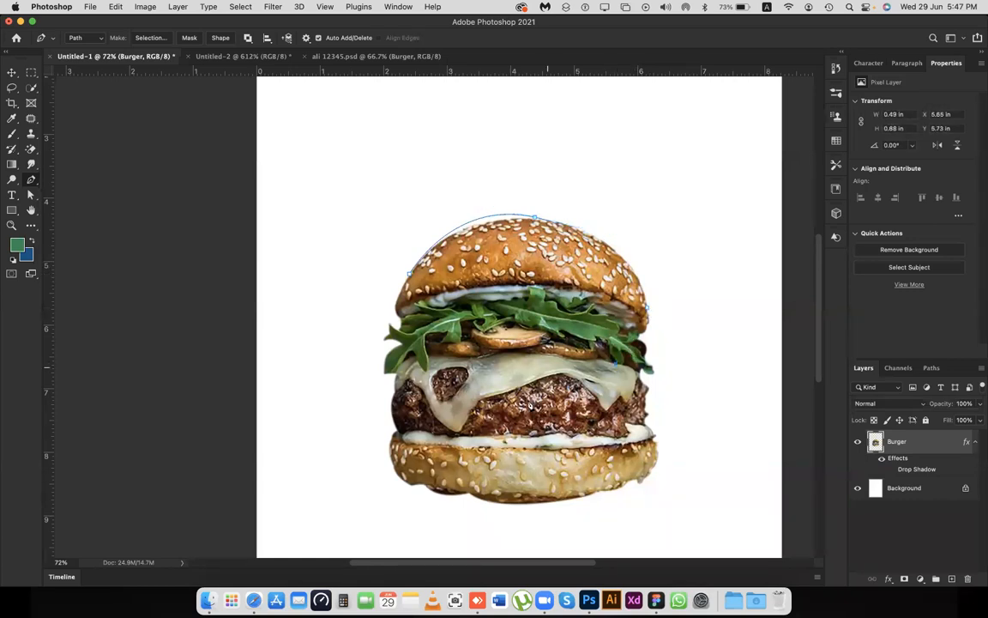
{"action": "left_click", "coordinate": [425, 365]}
{"action": "left_click", "coordinate": [409, 274]}
Refine the path over the bun's top by adjusting the top anchor's left handle and lowering the anchor onto the bun's edge
{"action": "left_click", "coordinate": [533, 218]}
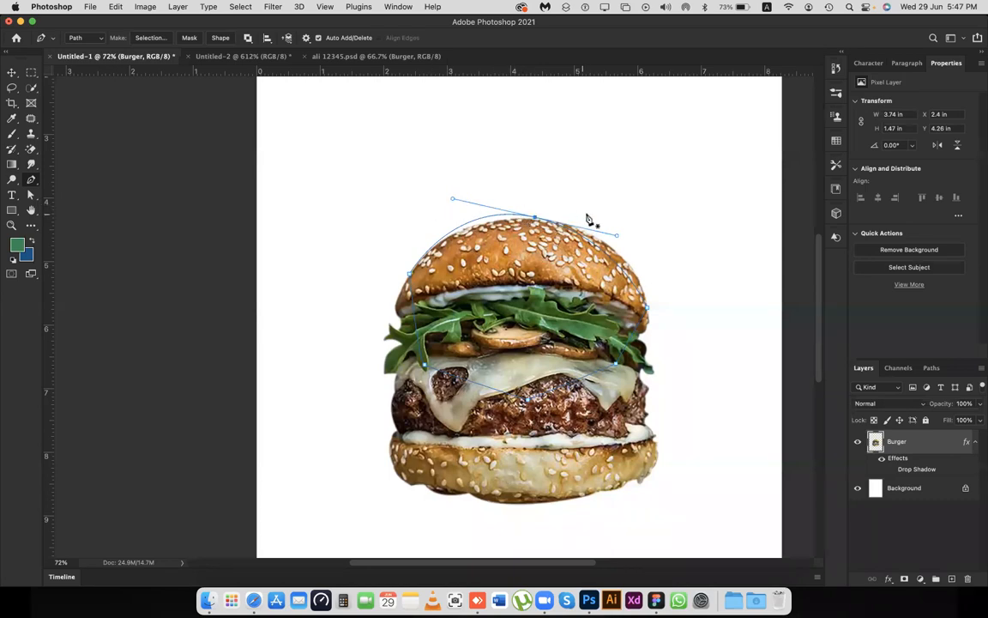
{"action": "mouse_move", "coordinate": [452, 202]}
{"action": "left_mouse_down"}
{"action": "mouse_move", "coordinate": [452, 215]}
{"action": "mouse_move", "coordinate": [455, 206]}
{"action": "mouse_move", "coordinate": [439, 217]}
{"action": "left_mouse_up"}
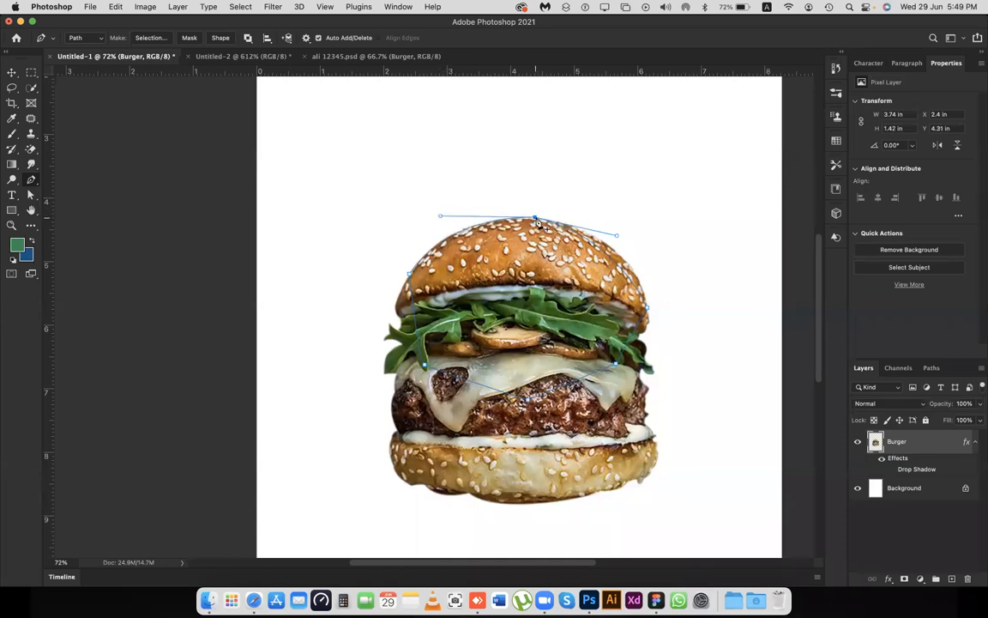
{"action": "left_click_drag", "start_coordinate": [535, 219], "coordinate": [534, 223]}
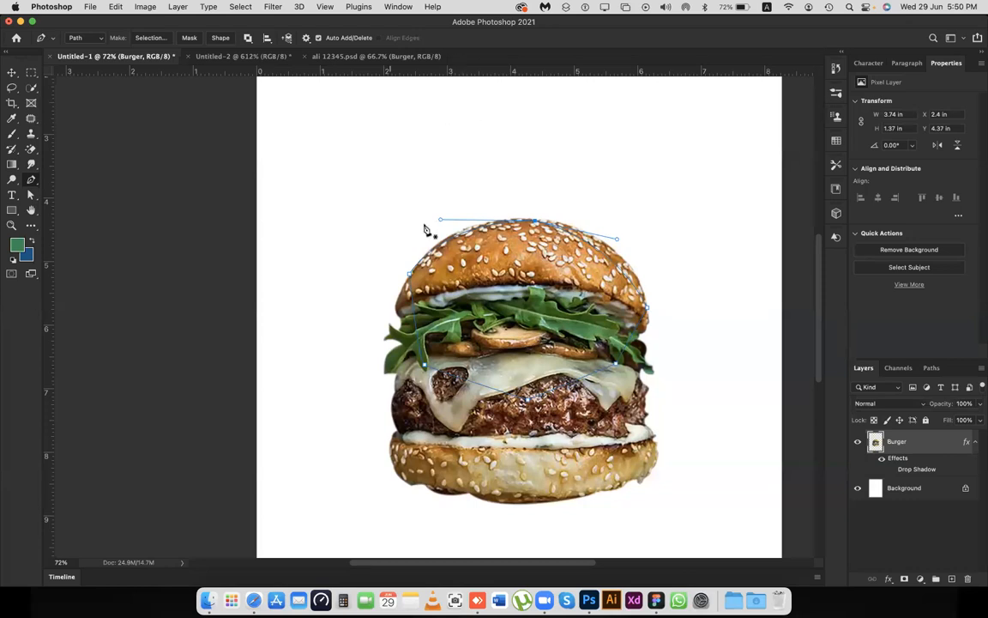
{"action": "left_click", "coordinate": [12, 72]}
{"action": "left_click", "coordinate": [311, 187]}
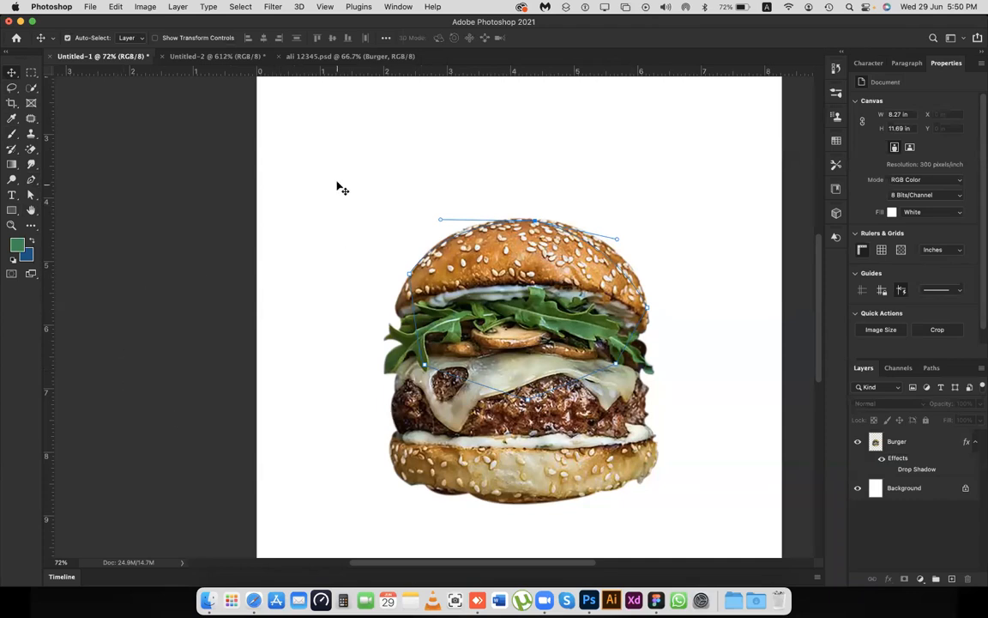
Switch to the Safari browser
{"action": "scroll", "coordinate": [326, 262], "scroll_direction": "right", "scroll_amount": 2}
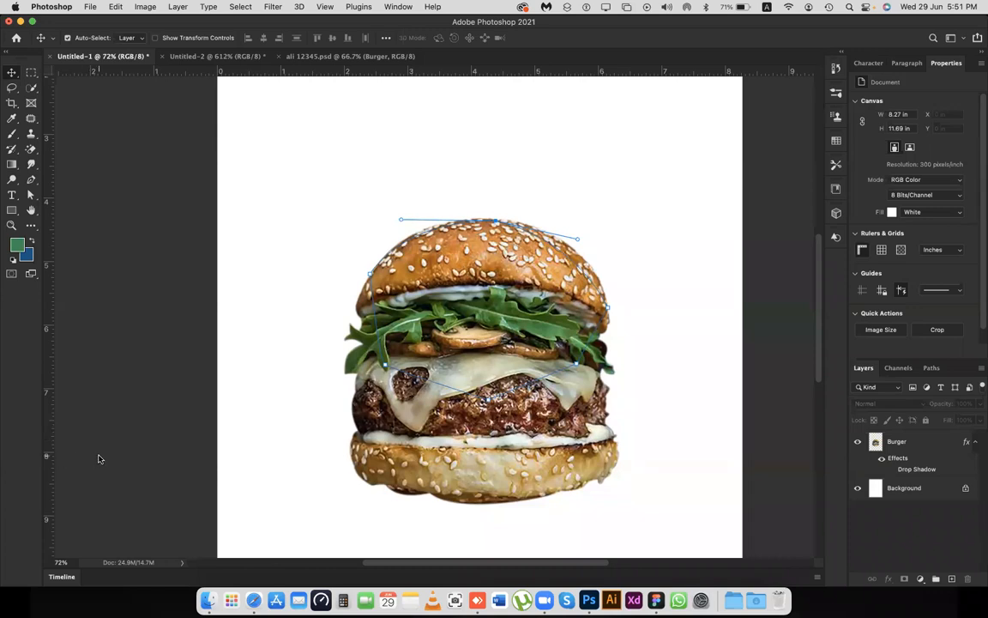
{"action": "left_click", "coordinate": [250, 587]}
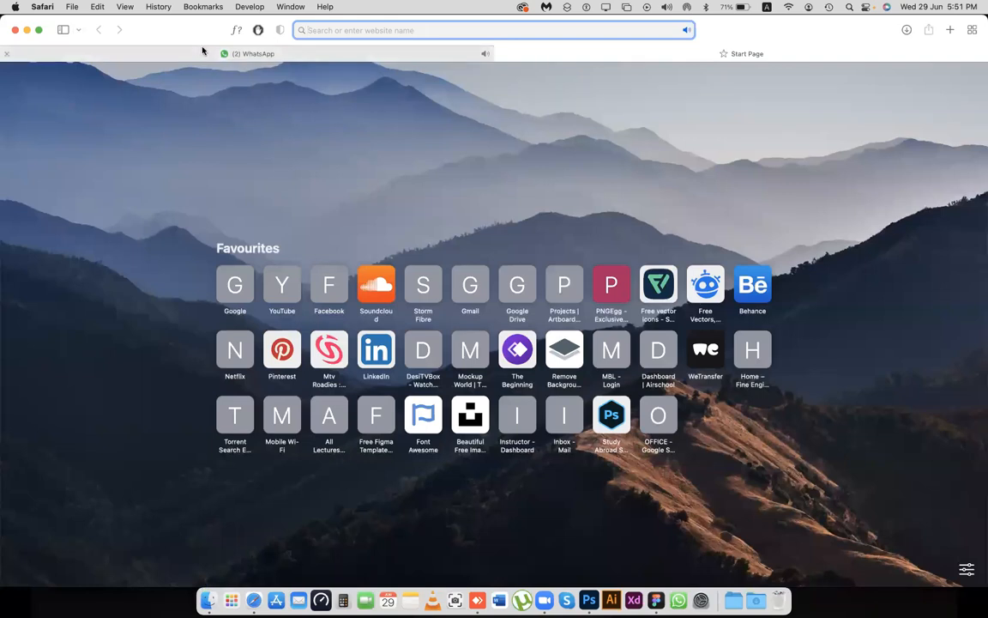
{"action": "mouse_move", "coordinate": [194, 55]}
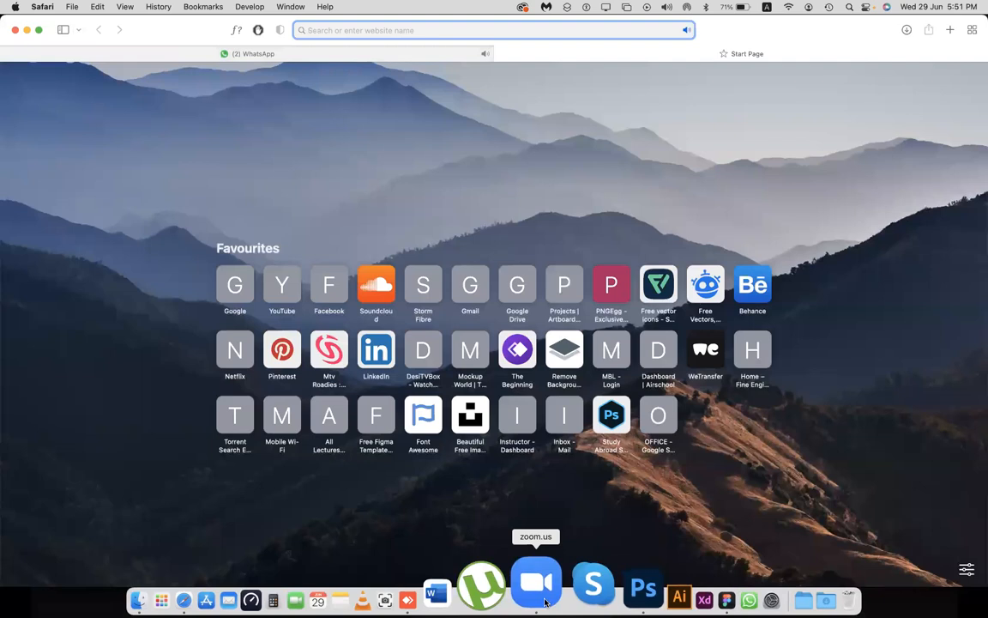
{"action": "left_click", "coordinate": [544, 600]}
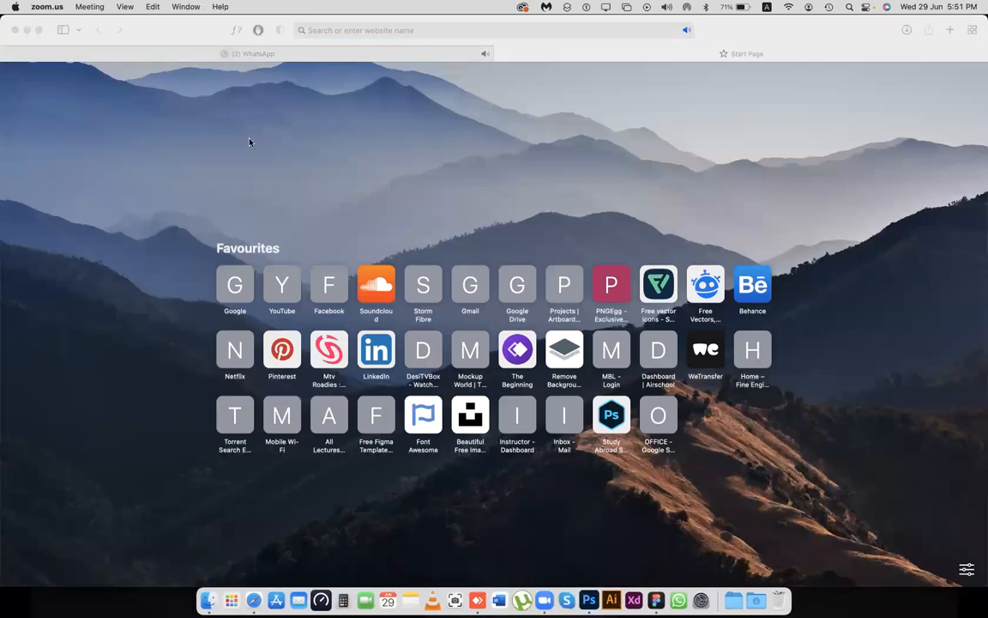
{"action": "left_click", "coordinate": [252, 583]}
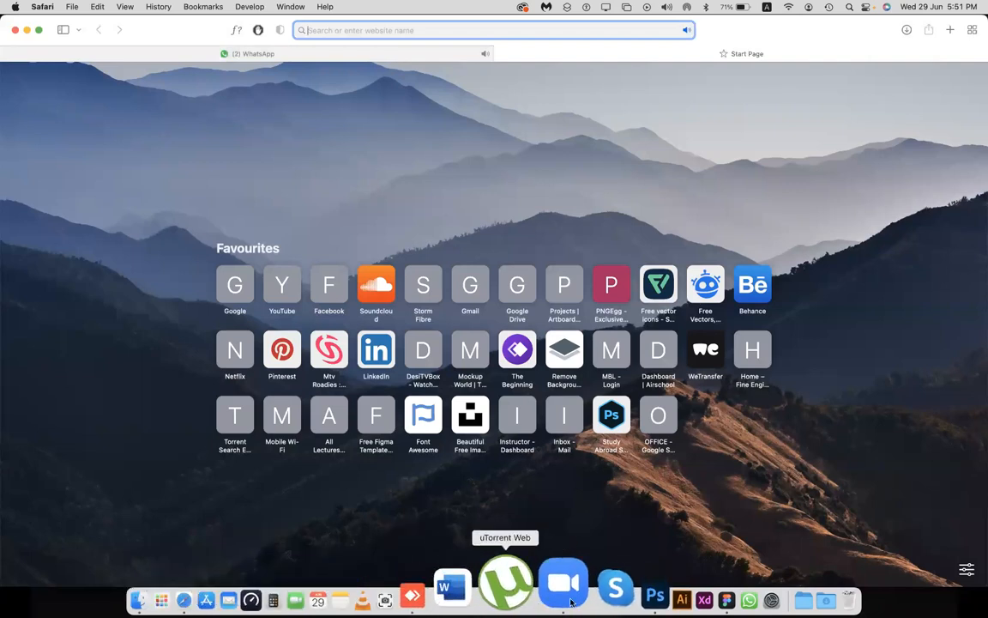
Switch back to Photoshop and delete the Work Path traced over the burger, returning to the layer list
{"action": "left_click", "coordinate": [590, 592]}
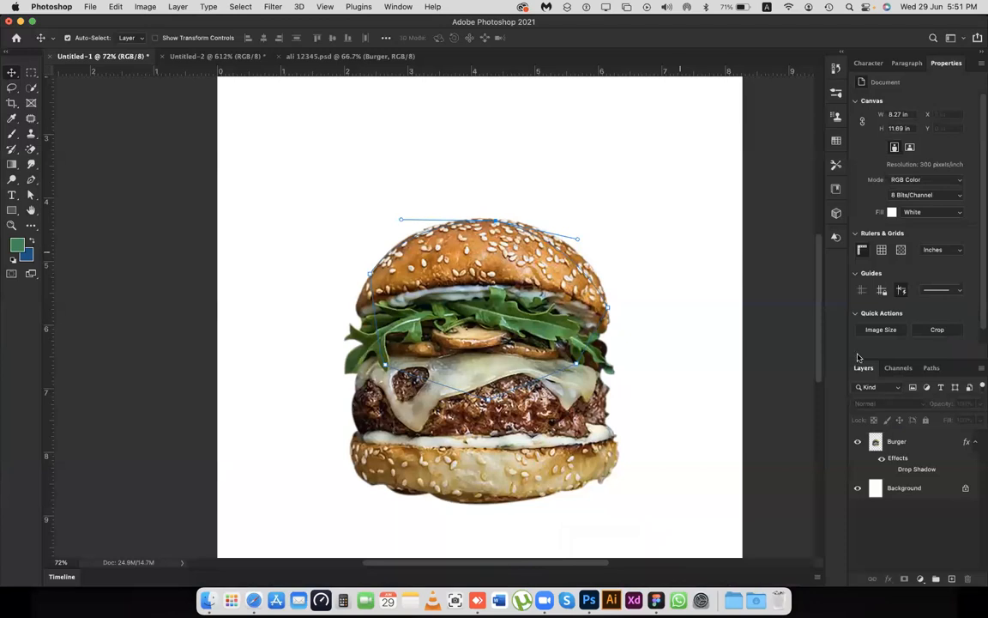
{"action": "left_click", "coordinate": [932, 368]}
{"action": "left_click_drag", "start_coordinate": [952, 394], "coordinate": [969, 579]}
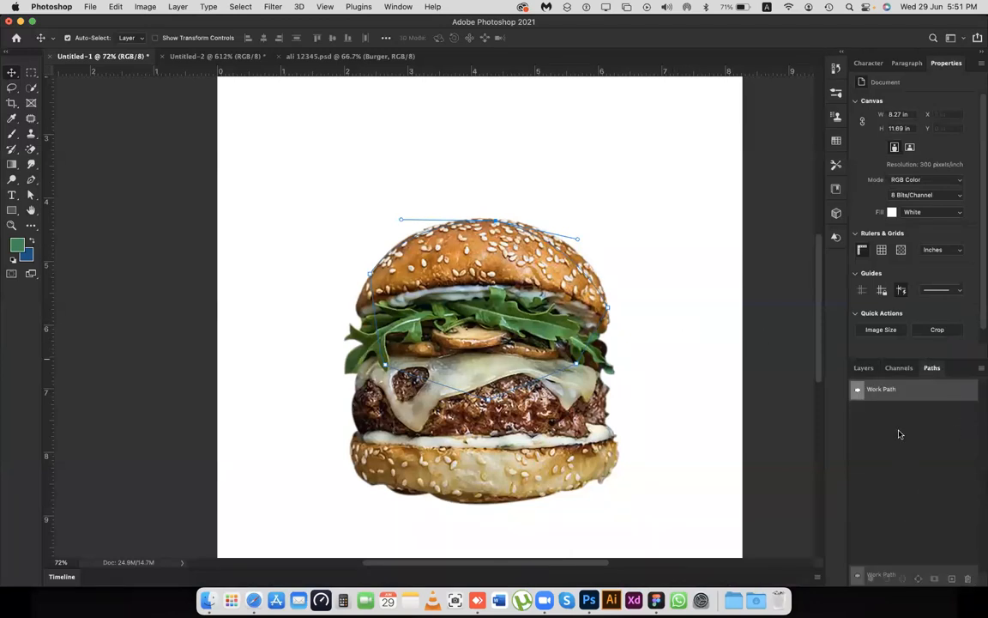
{"action": "left_click", "coordinate": [866, 369]}
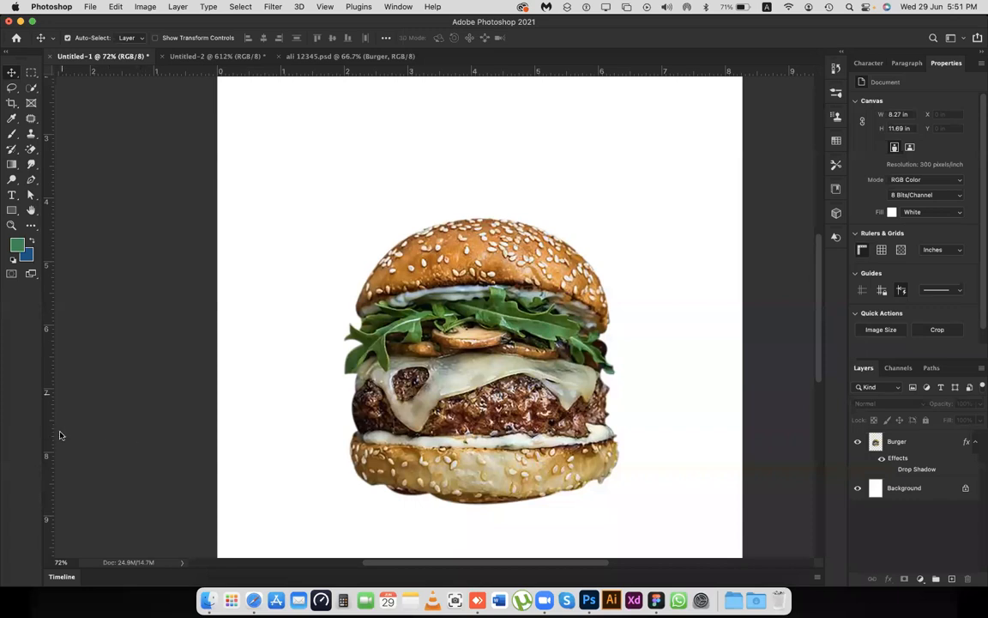
Unlock the Background layer, try moving the white page around the canvas, and undo the moves
{"action": "left_click", "coordinate": [964, 488]}
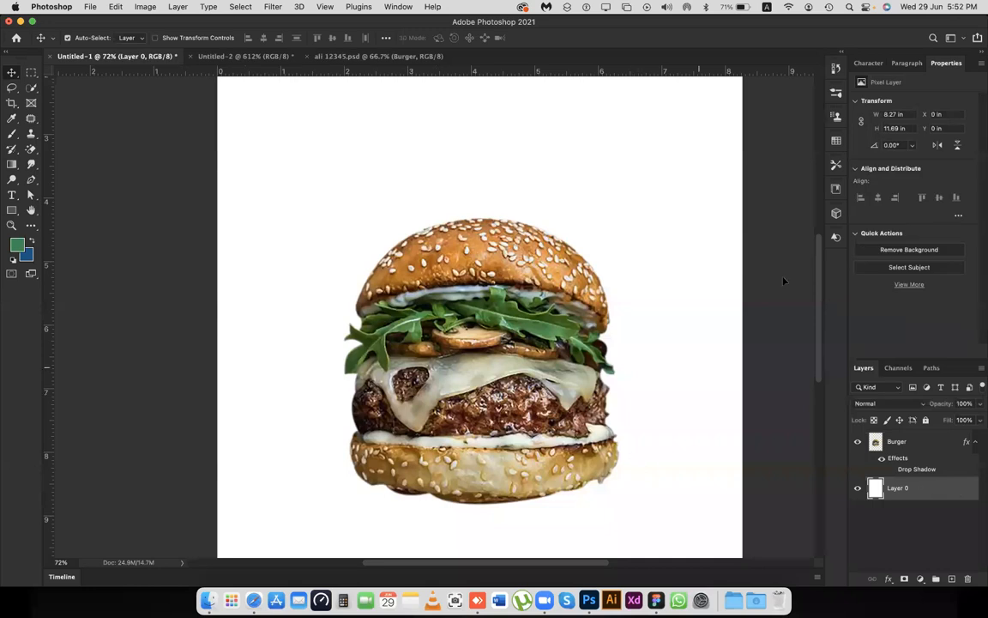
{"action": "left_click_drag", "start_coordinate": [637, 343], "coordinate": [788, 279]}
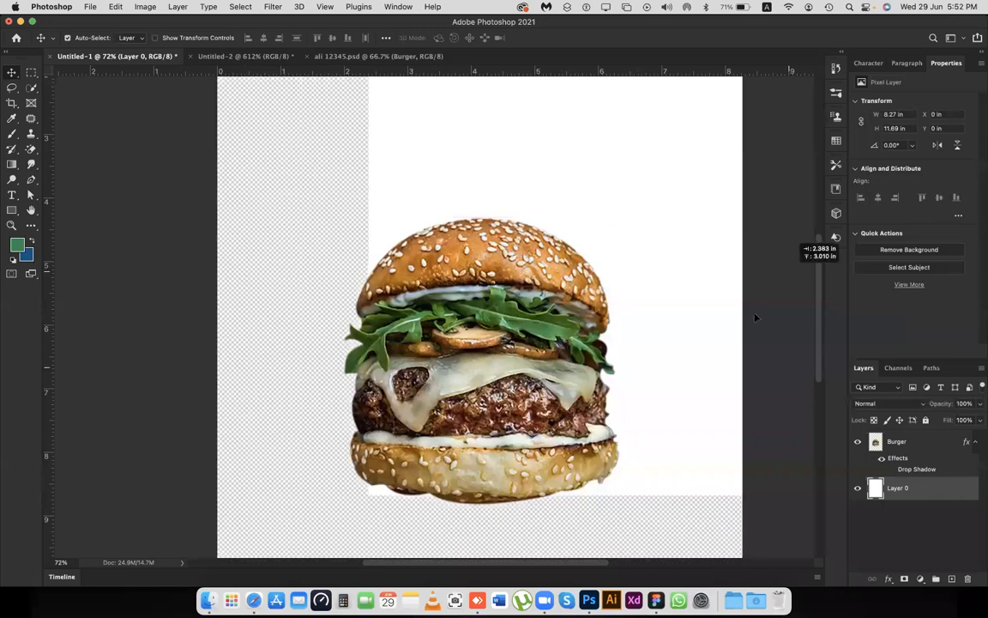
{"action": "left_click_drag", "start_coordinate": [615, 398], "coordinate": [638, 291]}
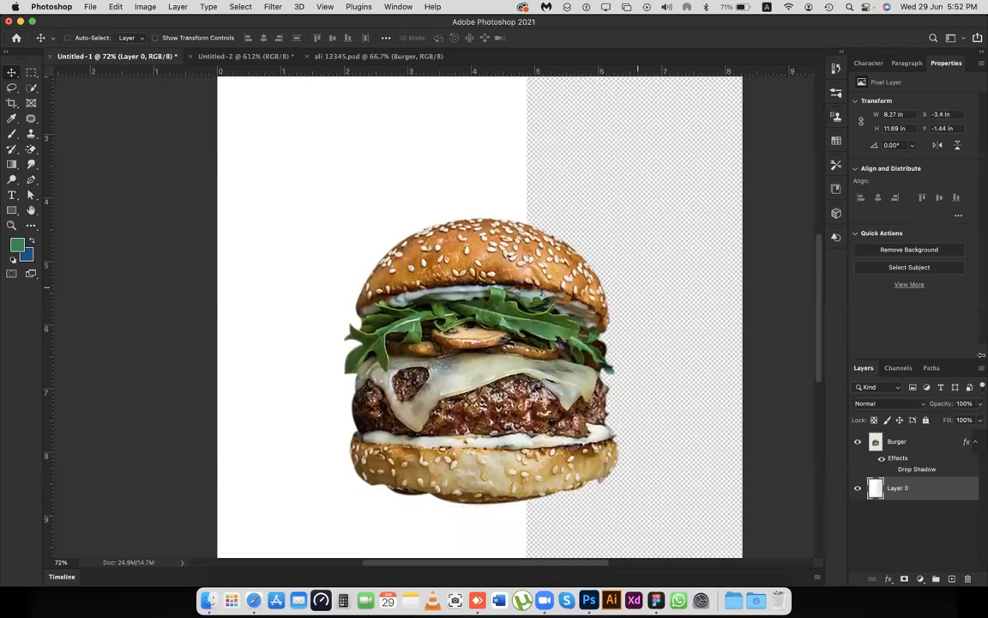
{"action": "key", "text": "super+z"}
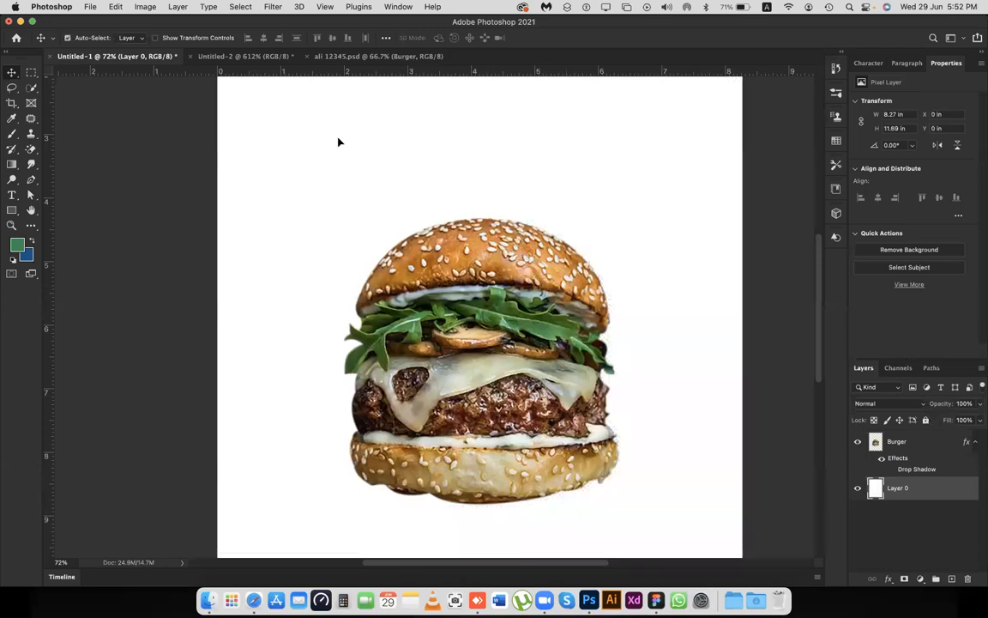
Lock the white Layer 0 and move the burger freely around the page, leaving it in the upper-left area
{"action": "key", "text": "super+slash"}
{"action": "left_click_drag", "start_coordinate": [431, 305], "coordinate": [483, 201]}
{"action": "left_click_drag", "start_coordinate": [615, 454], "coordinate": [715, 252]}
{"action": "left_click_drag", "start_coordinate": [719, 158], "coordinate": [624, 335]}
{"action": "mouse_move", "coordinate": [528, 207]}
{"action": "left_mouse_down"}
{"action": "mouse_move", "coordinate": [521, 301]}
{"action": "mouse_move", "coordinate": [472, 243]}
{"action": "mouse_move", "coordinate": [483, 232]}
{"action": "left_mouse_up"}
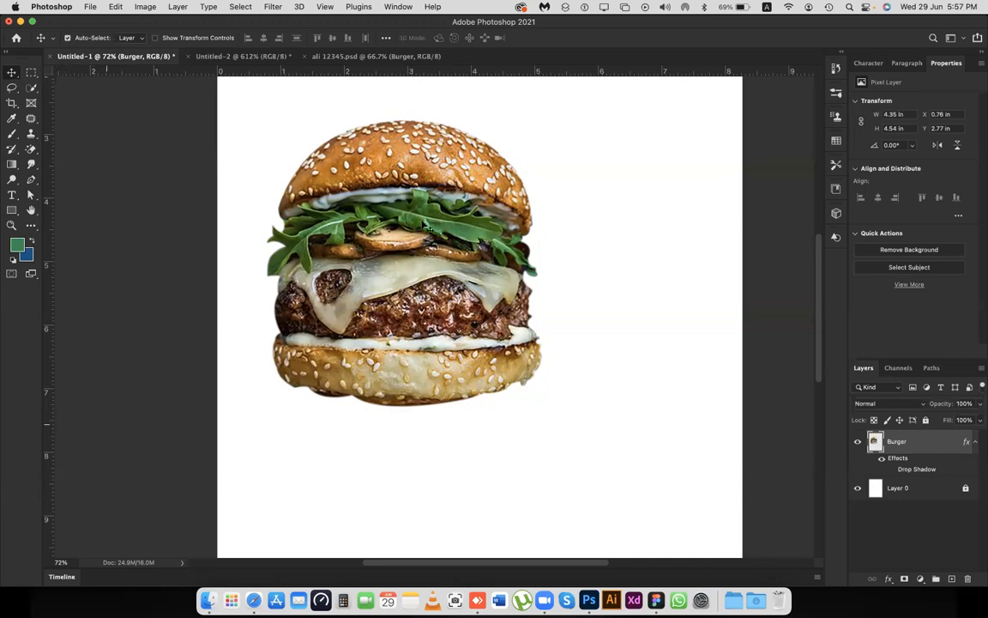
Remove the Burger layer and paste it back, placing it near the page's upper-left corner at about X 0.17 in, Y 1.54 in
{"action": "mouse_move", "coordinate": [421, 224]}
{"action": "left_mouse_down"}
{"action": "mouse_move", "coordinate": [419, 274]}
{"action": "mouse_move", "coordinate": [420, 226]}
{"action": "left_mouse_up"}
{"action": "key", "text": "Delete"}
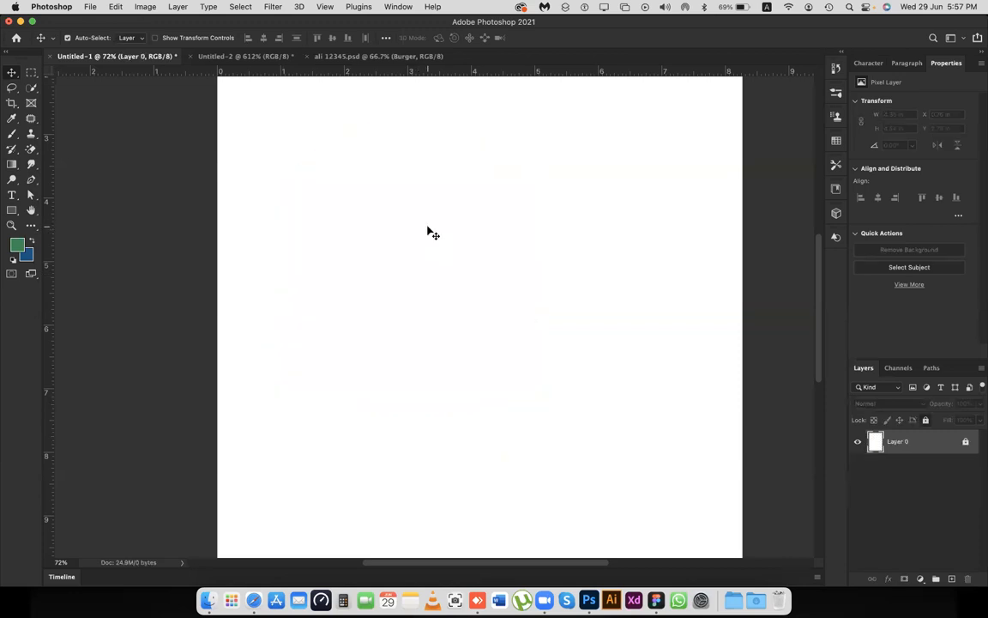
{"action": "key", "text": "super+minus"}
{"action": "key", "text": "super+minus"}
{"action": "key", "text": "super+minus"}
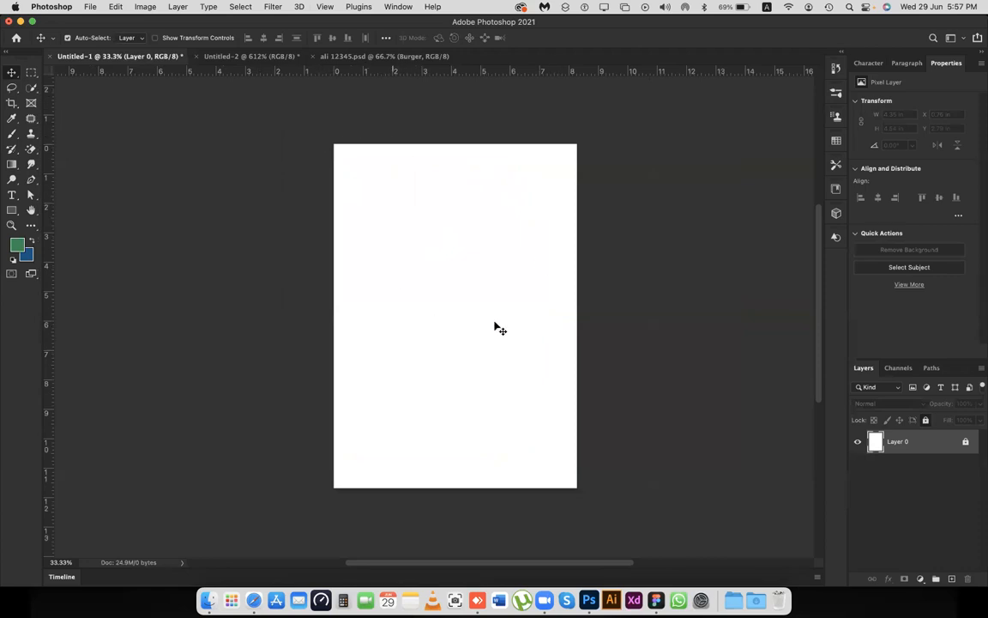
{"action": "key", "text": "super+v"}
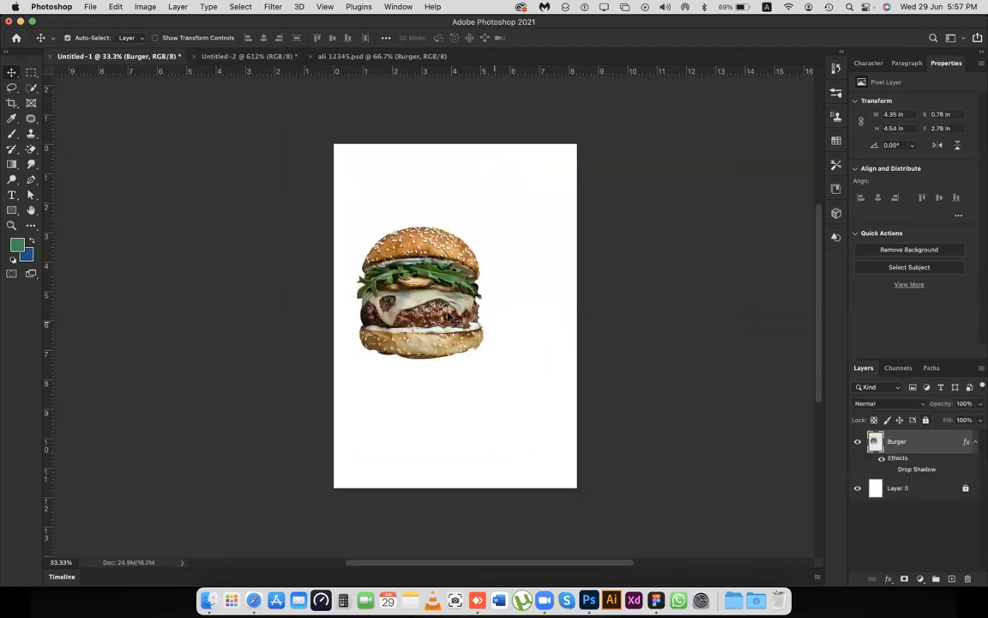
{"action": "left_click_drag", "start_coordinate": [433, 279], "coordinate": [419, 251]}
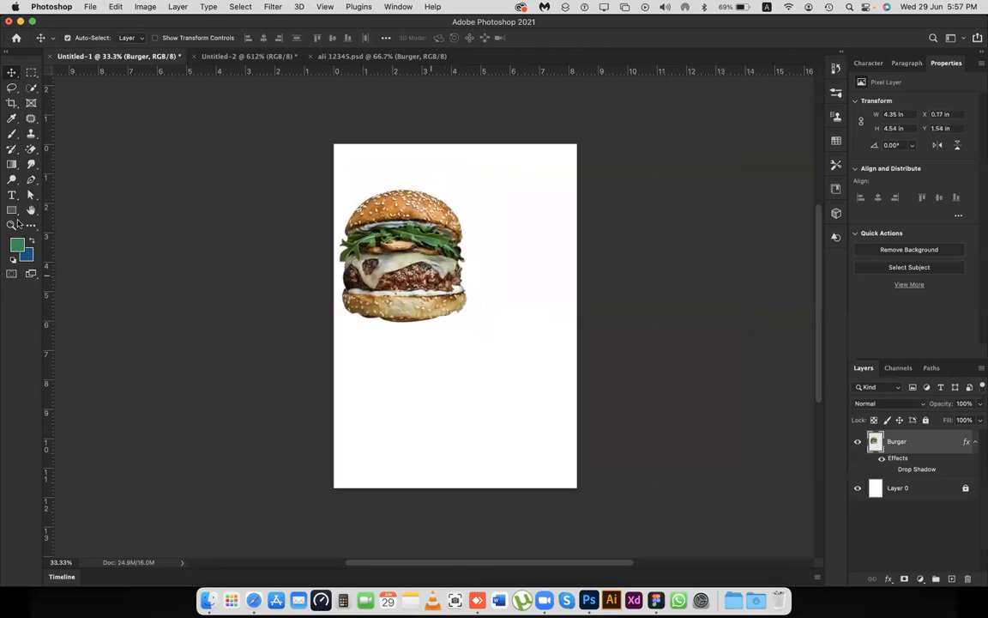
Draw a narrow black-filled vertical rectangle, about 0.2 in wide and 5.35 in high, along the burger's right side
{"action": "key", "text": "u"}
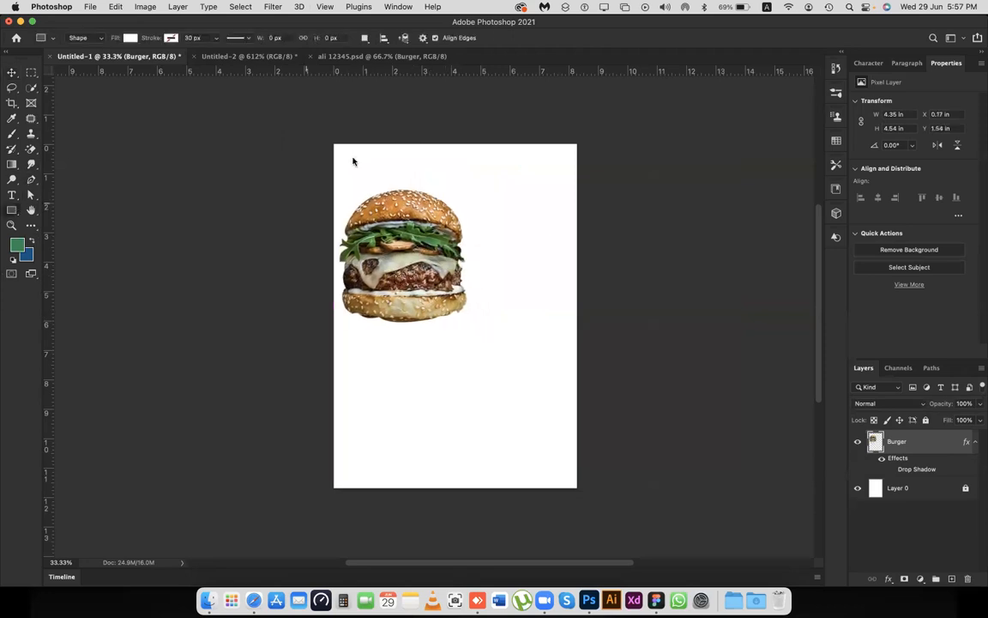
{"action": "left_click", "coordinate": [128, 39]}
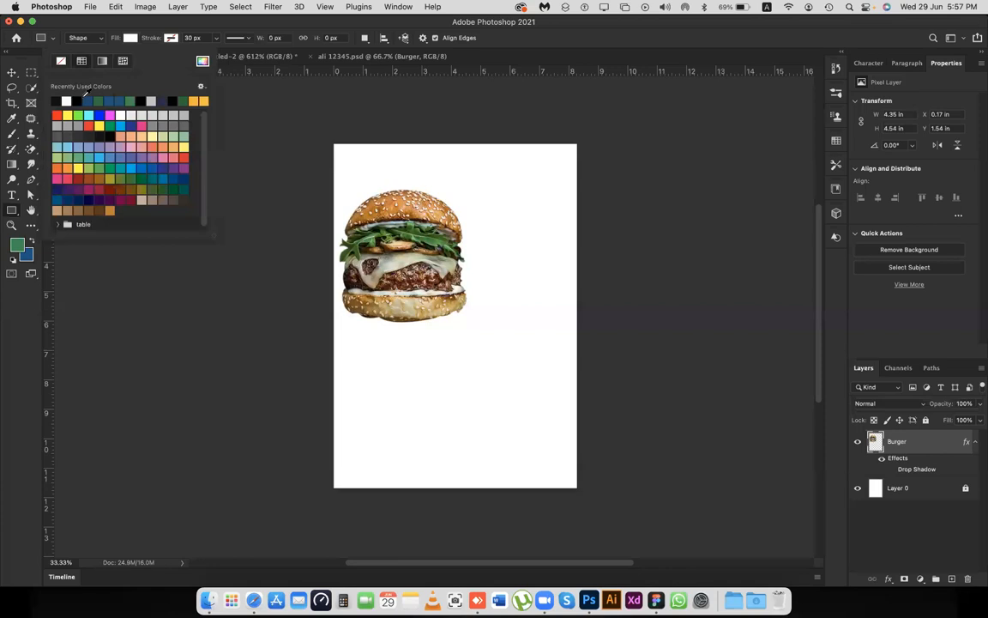
{"action": "left_click", "coordinate": [502, 225]}
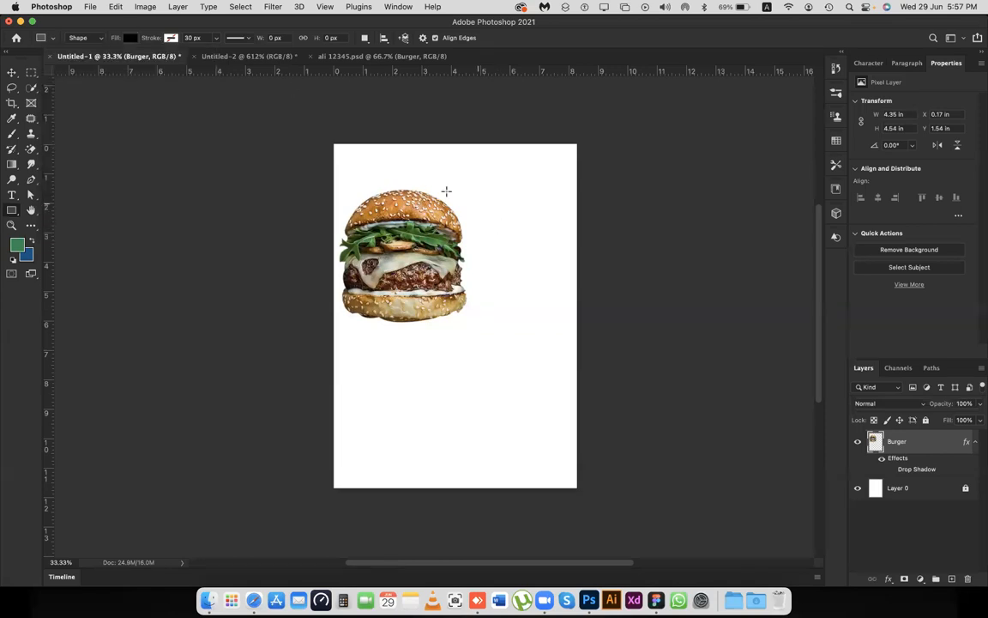
{"action": "left_click_drag", "start_coordinate": [463, 192], "coordinate": [468, 349]}
Duplicate the burger onto the other side of the black bar and leave all layers deselected
{"action": "left_click", "coordinate": [11, 73]}
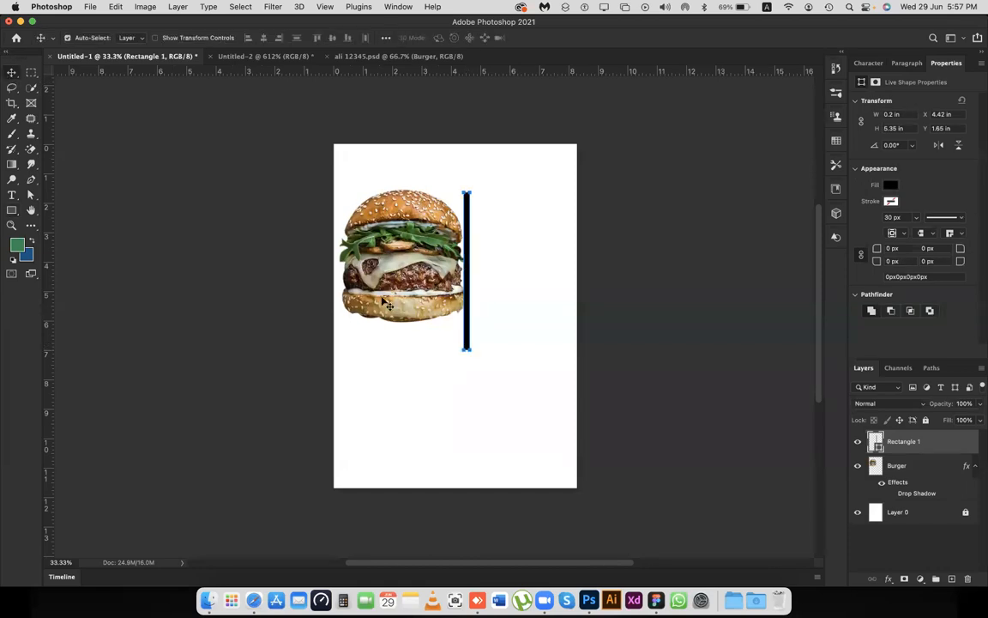
{"action": "left_click", "coordinate": [420, 253]}
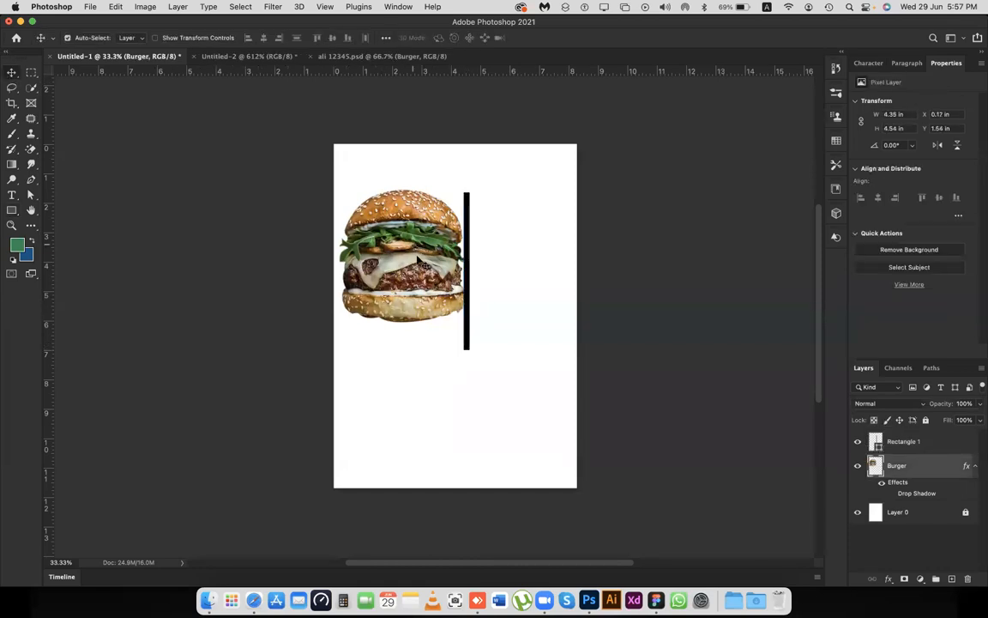
{"action": "left_click_drag", "start_coordinate": [413, 269], "coordinate": [526, 169]}
{"action": "left_click", "coordinate": [554, 170]}
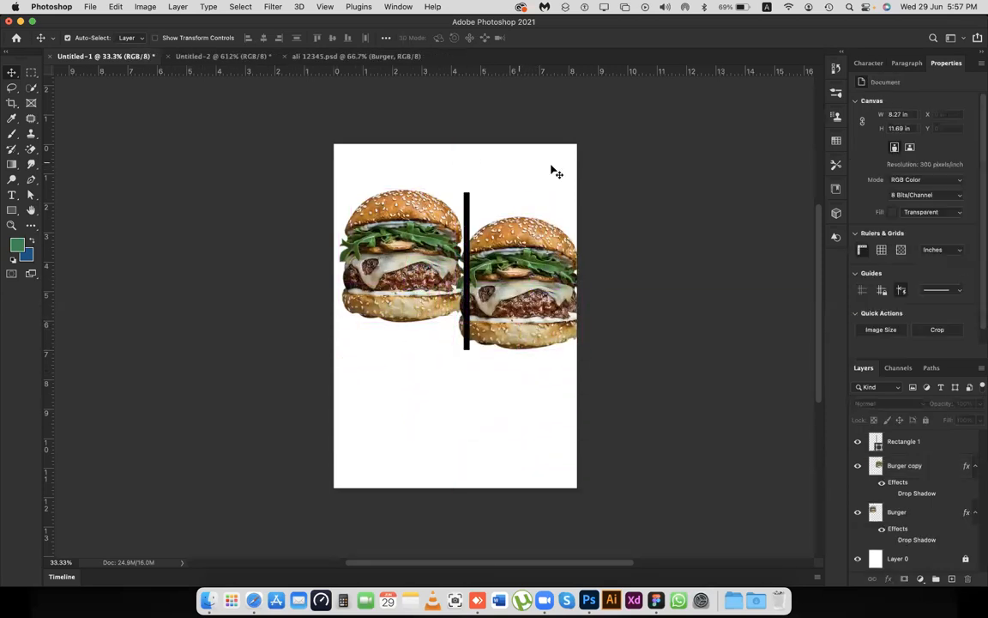
{"action": "left_click", "coordinate": [409, 202]}
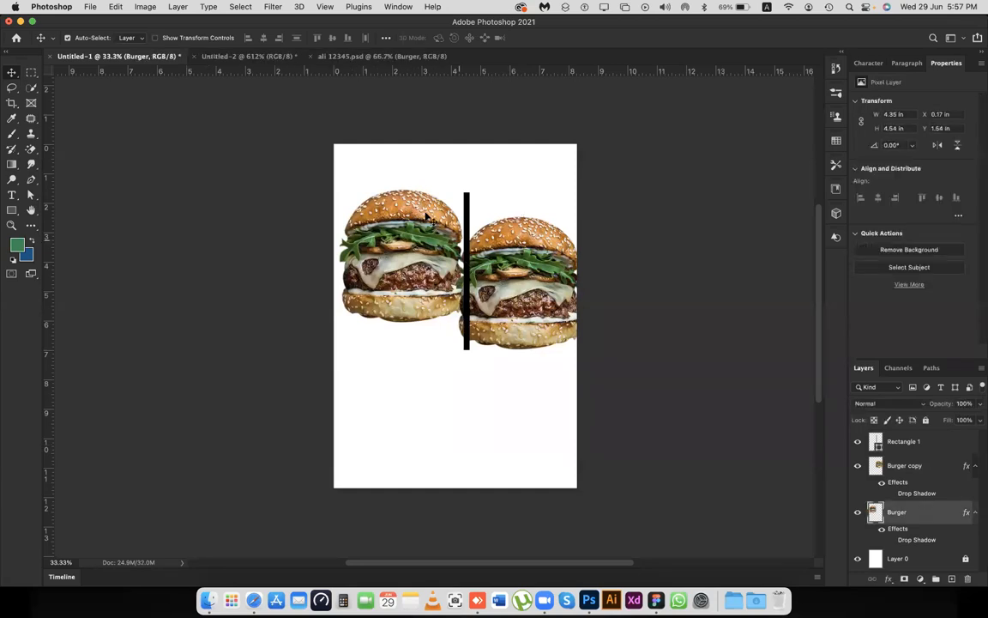
{"action": "left_click", "coordinate": [485, 368]}
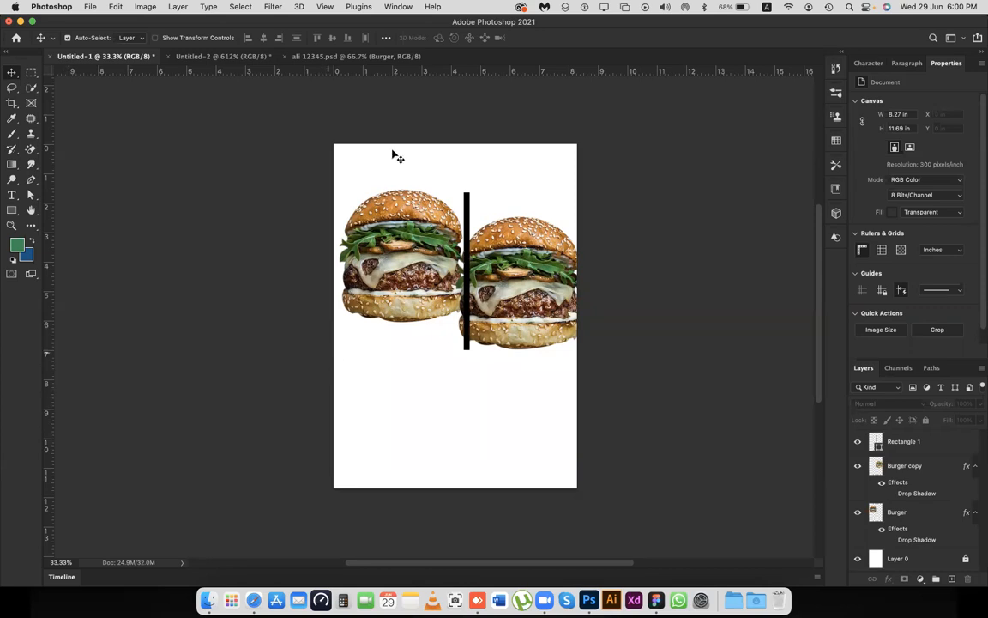
Move both burgers and the bar up about 1.15 in, and shift the left burger and the bar slightly down and left
{"action": "left_click_drag", "start_coordinate": [350, 182], "coordinate": [545, 285]}
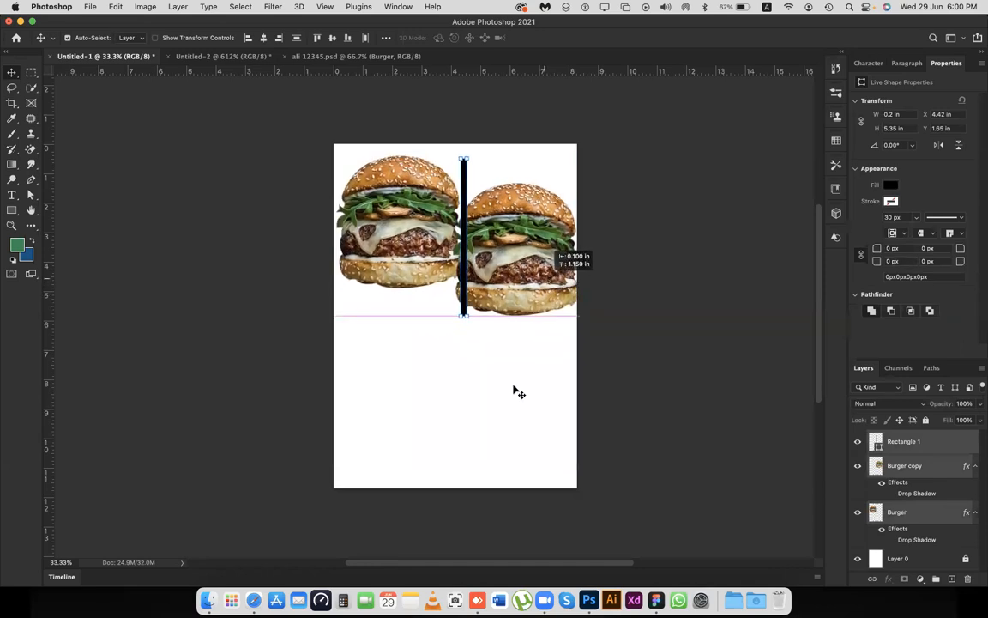
{"action": "left_click", "coordinate": [514, 390]}
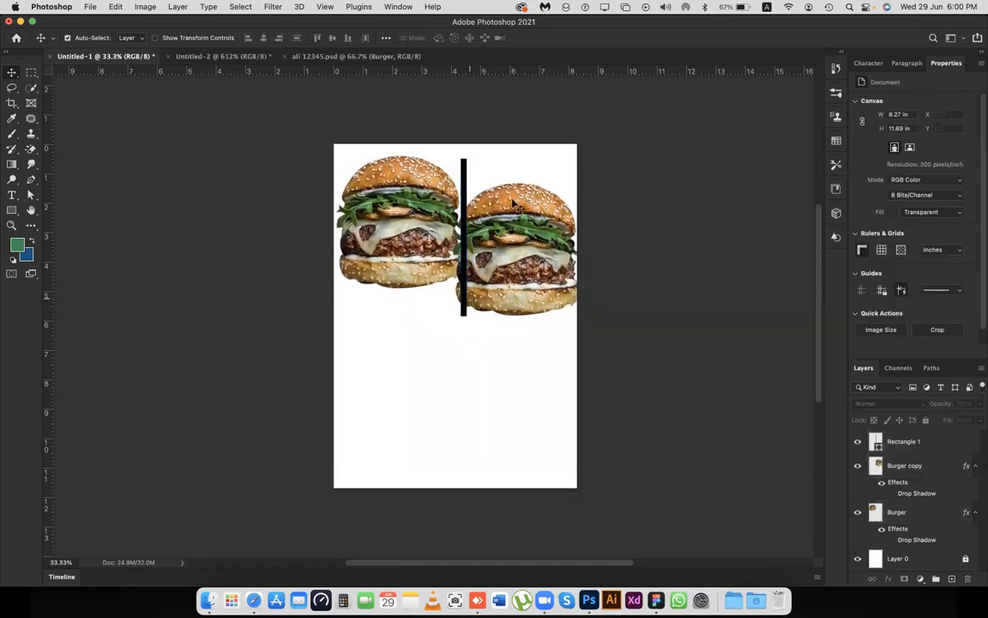
{"action": "left_click_drag", "start_coordinate": [382, 210], "coordinate": [380, 220]}
{"action": "left_click_drag", "start_coordinate": [459, 221], "coordinate": [451, 226]}
{"action": "left_click", "coordinate": [529, 172]}
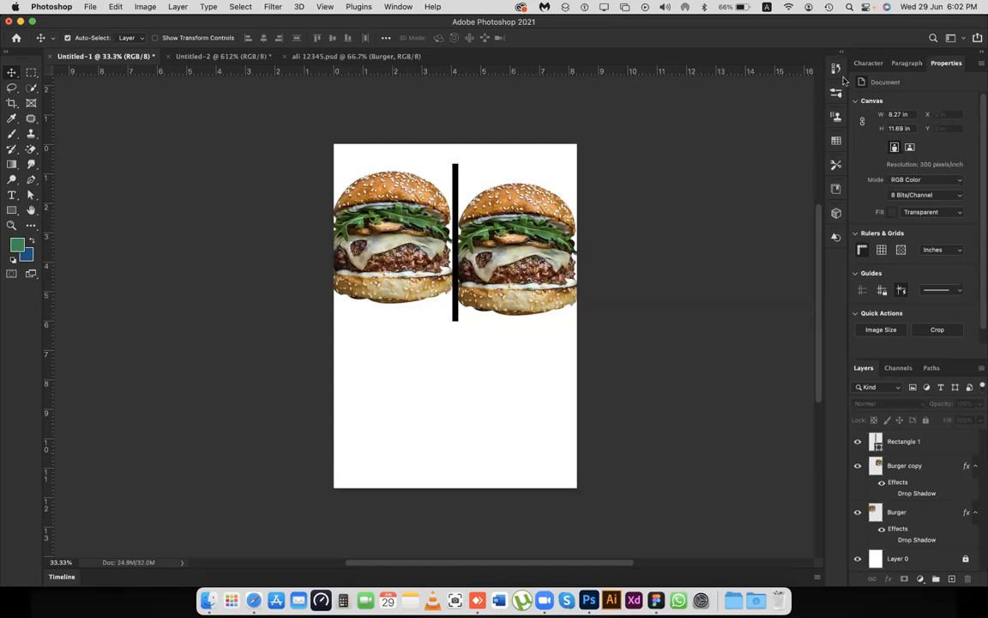
Delete the Drop Shadow effect from the left burger's layer
{"action": "left_click", "coordinate": [394, 234]}
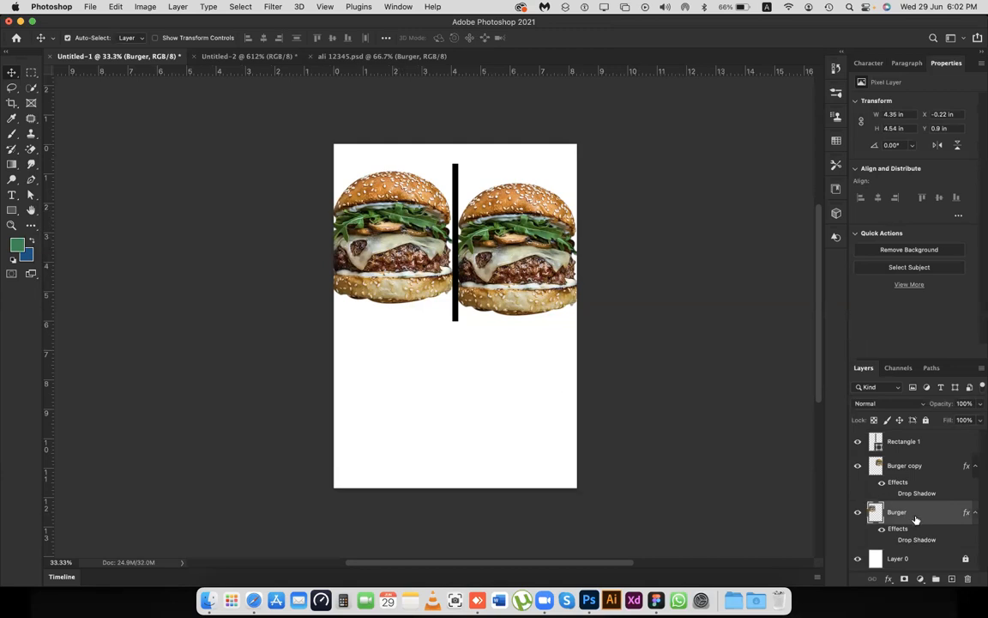
{"action": "left_click_drag", "start_coordinate": [917, 539], "coordinate": [967, 578]}
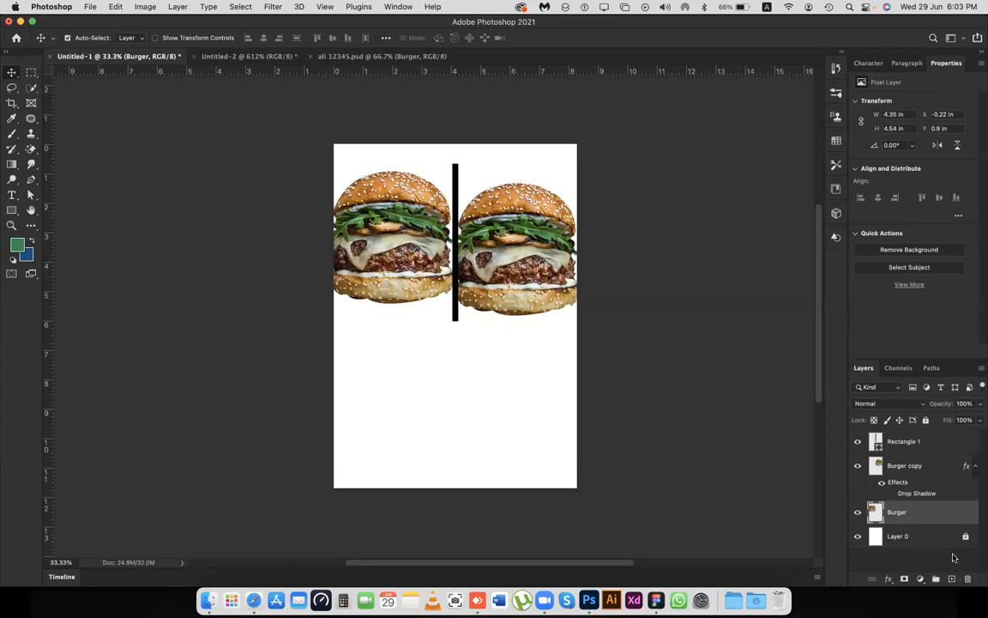
Try a Drop Shadow on the left burger with a 108° angle and 102 px distance, and cancel the layer style
{"action": "double_click", "coordinate": [944, 509]}
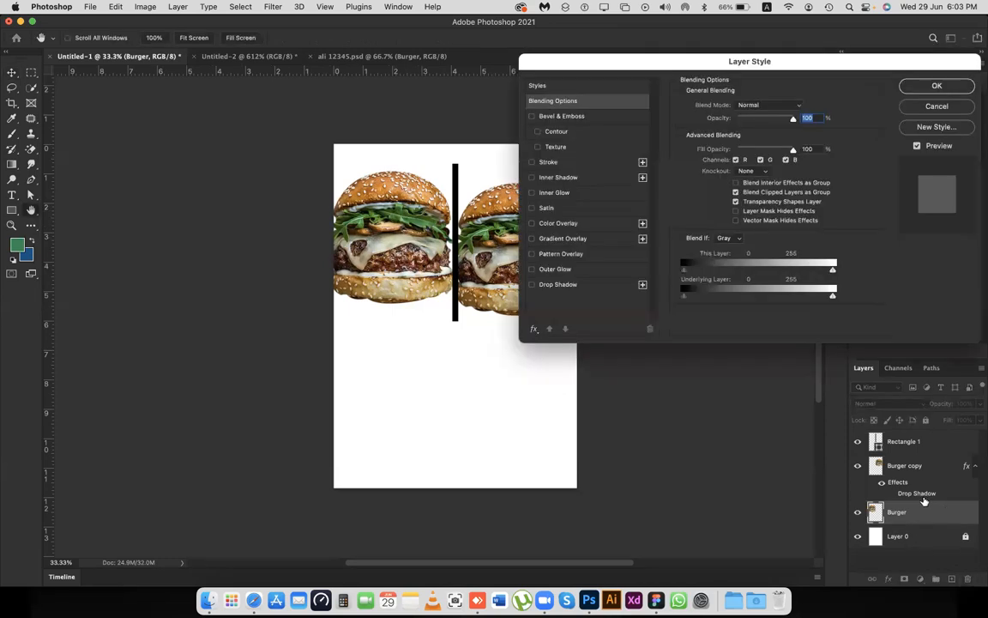
{"action": "left_click_drag", "start_coordinate": [700, 67], "coordinate": [671, 106]}
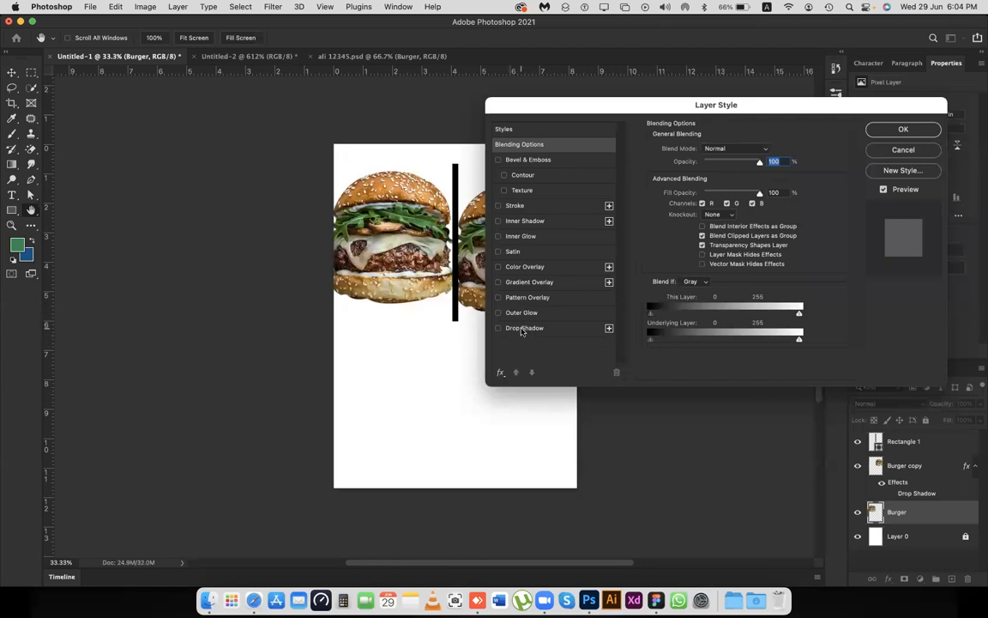
{"action": "left_click", "coordinate": [525, 328]}
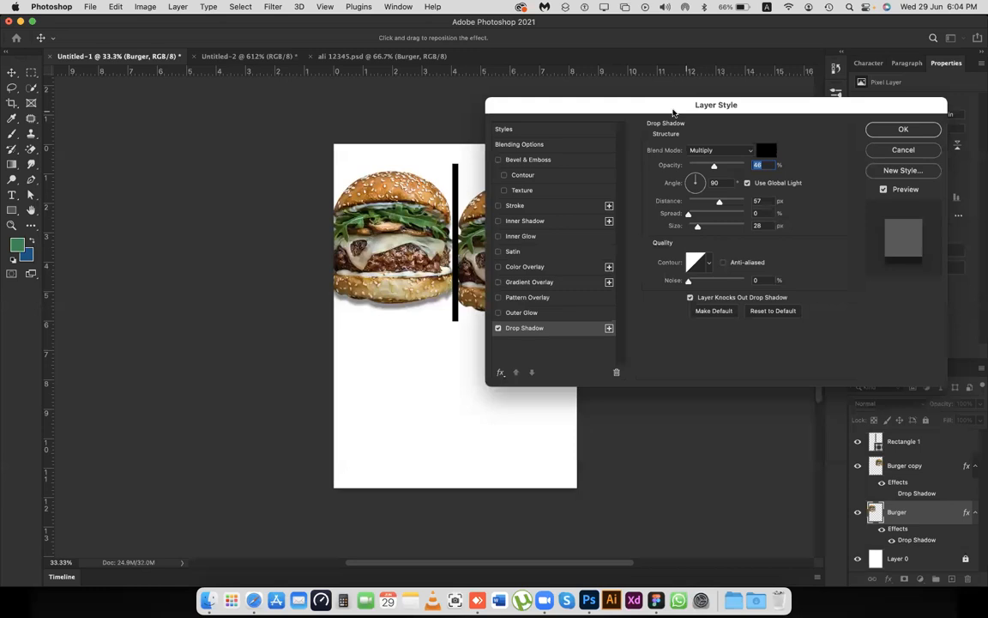
{"action": "left_click_drag", "start_coordinate": [399, 336], "coordinate": [395, 314]}
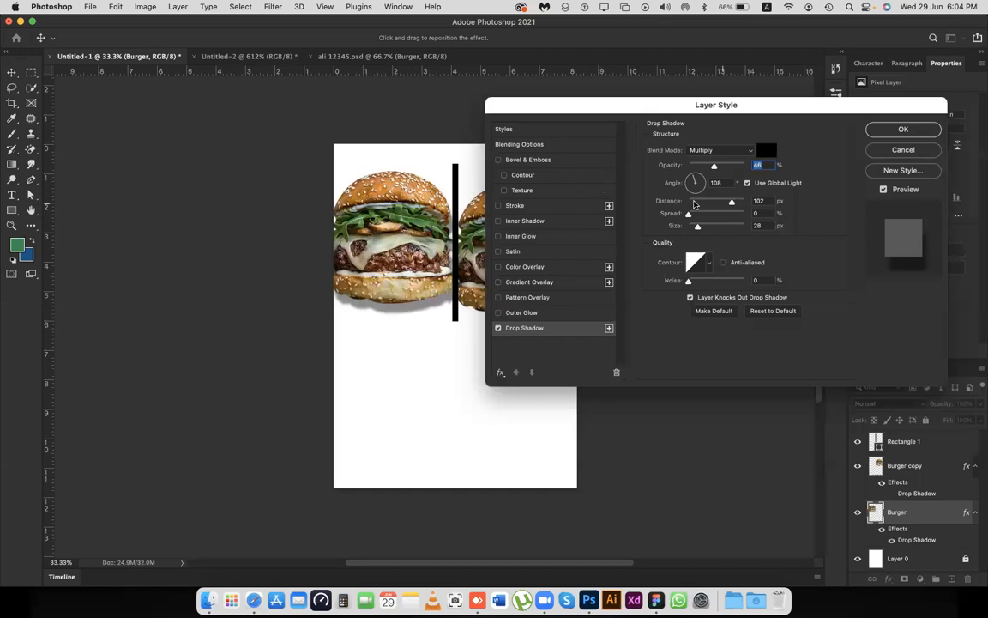
{"action": "left_click_drag", "start_coordinate": [682, 115], "coordinate": [327, 47]}
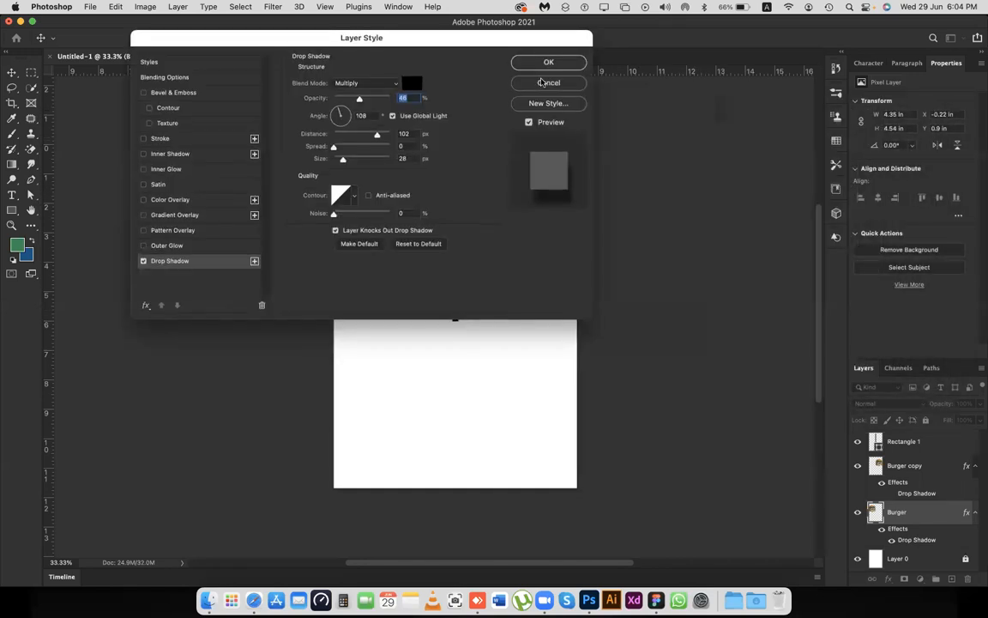
{"action": "key", "text": "Escape"}
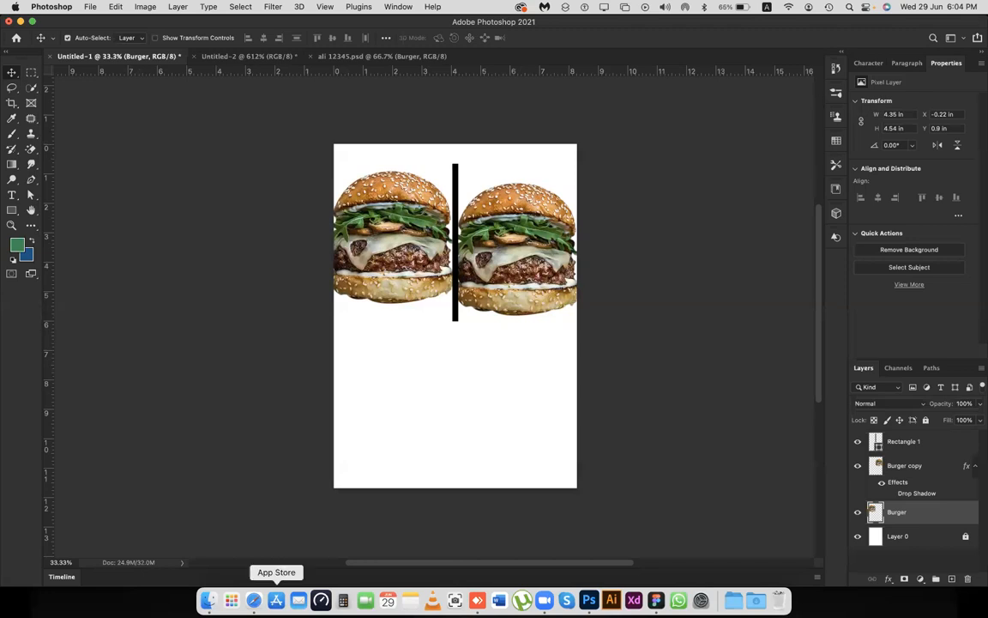
Switch to the Safari browser
{"action": "left_click", "coordinate": [270, 584]}
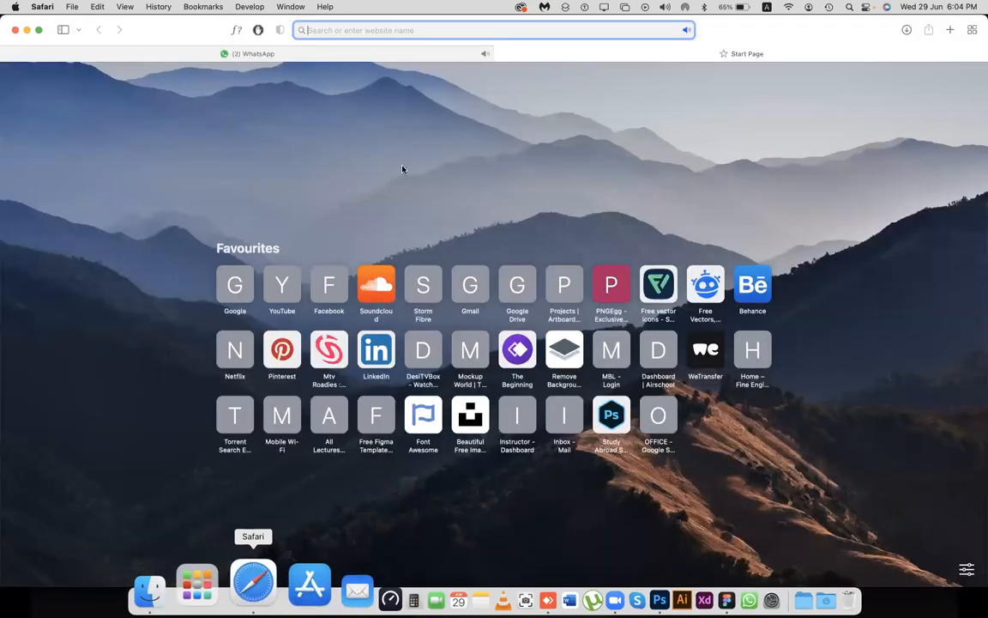
Open the unsplash.com website in the new browser tab
{"action": "type", "text": "unsplash.com"}
{"action": "key", "text": "Return"}
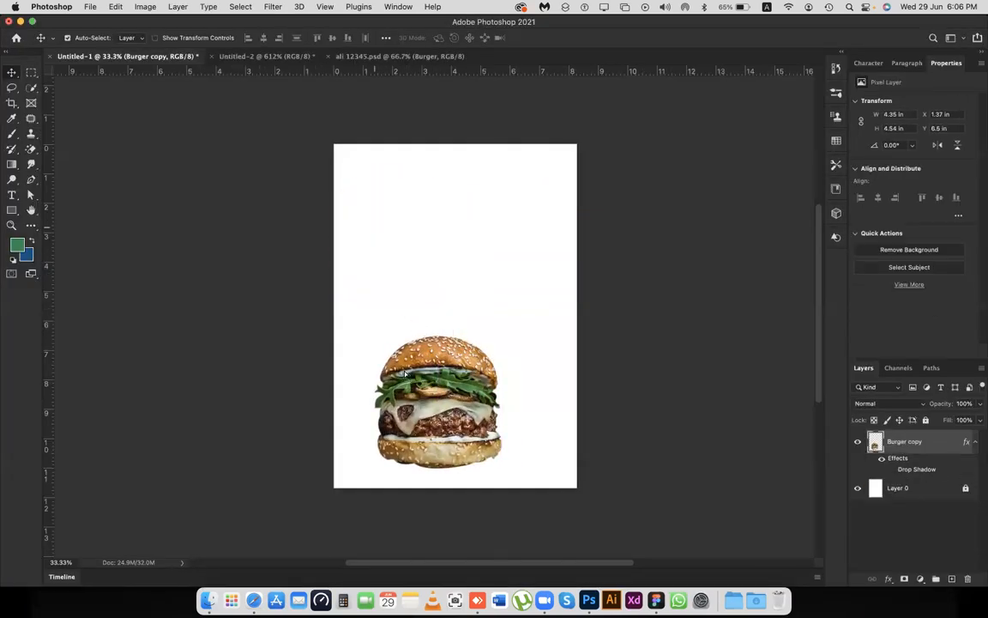
In Photoshop, move the burger up about 2.5 in and enlarge it proportionally to about 12.25 × 12.77 in, overfilling the page
{"action": "left_click_drag", "start_coordinate": [406, 374], "coordinate": [408, 301]}
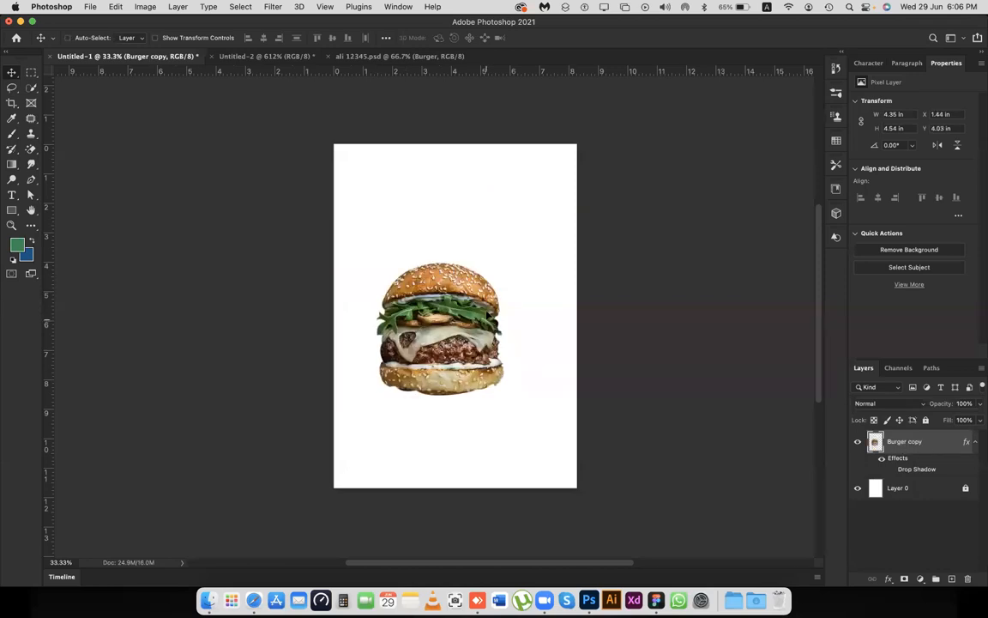
{"action": "key", "text": "super+t"}
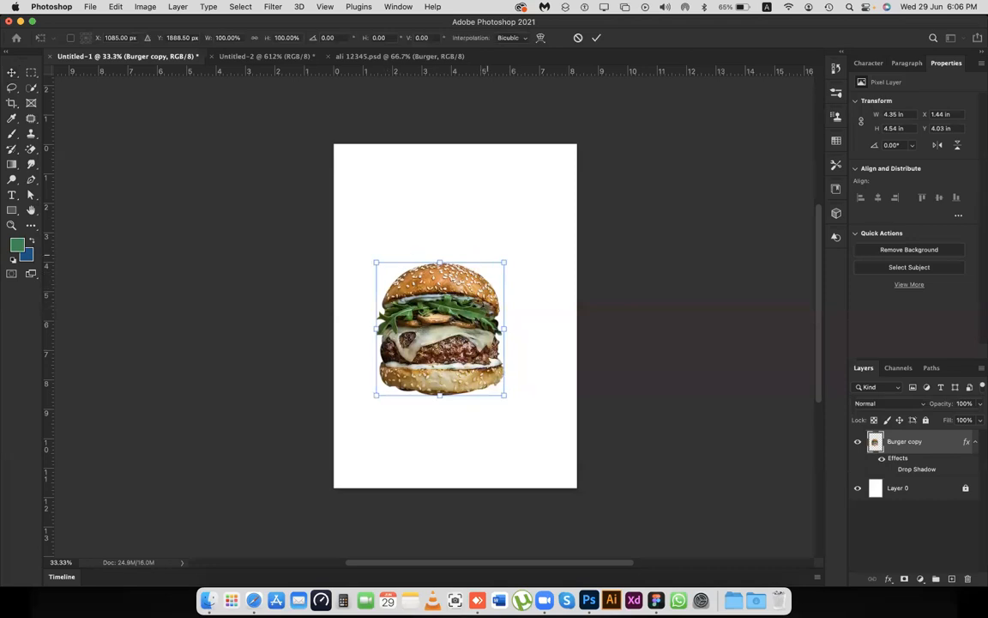
{"action": "left_click_drag", "start_coordinate": [503, 263], "coordinate": [568, 176]}
{"action": "left_click_drag", "start_coordinate": [584, 130], "coordinate": [615, 97]}
{"action": "key", "text": "Return"}
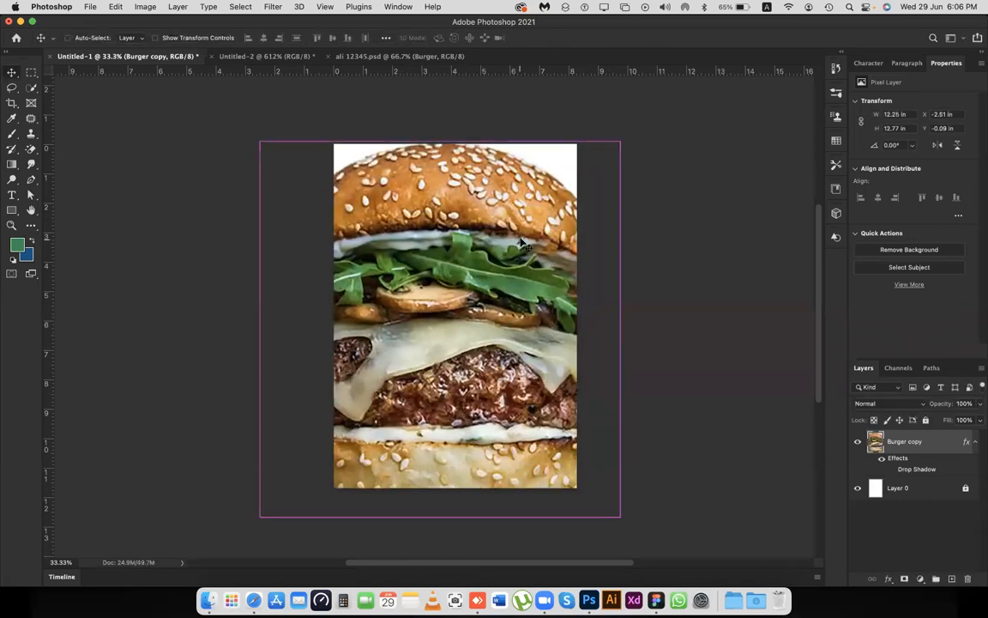
Scale the burger down to about 6.67 × 6.94 in, move it slightly up and right, and deselect its layer
{"action": "key", "text": "super+t"}
{"action": "left_click_drag", "start_coordinate": [619, 140], "coordinate": [537, 226]}
{"action": "key", "text": "Return"}
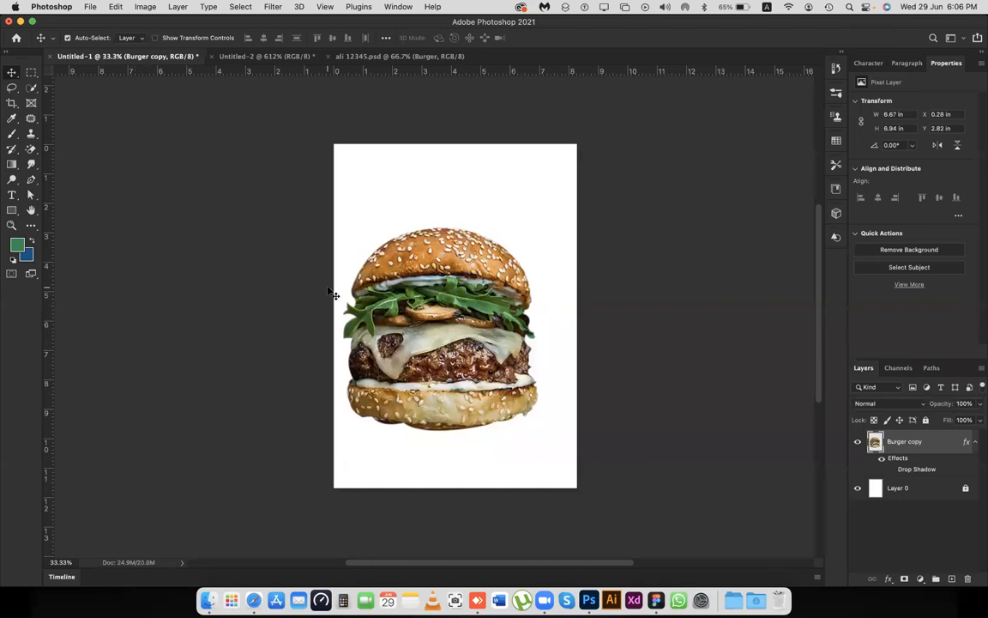
{"action": "left_click_drag", "start_coordinate": [440, 263], "coordinate": [447, 252]}
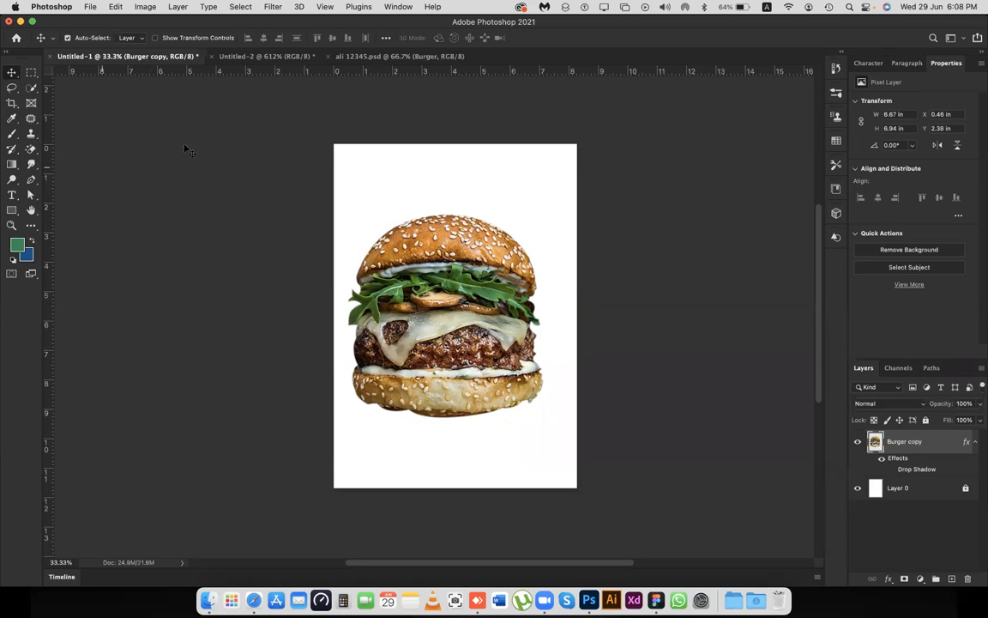
{"action": "left_click", "coordinate": [543, 139]}
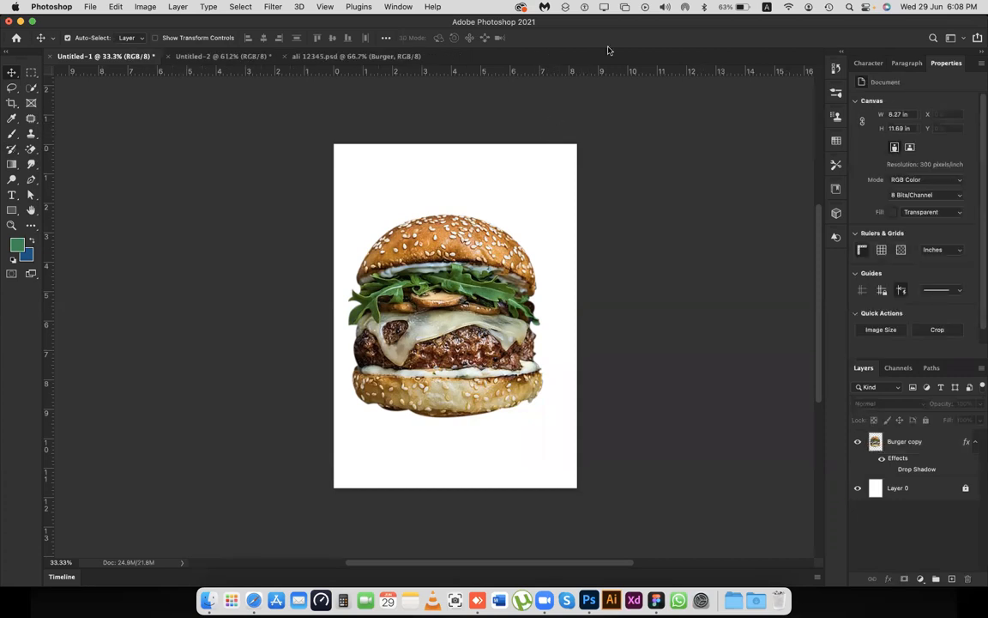